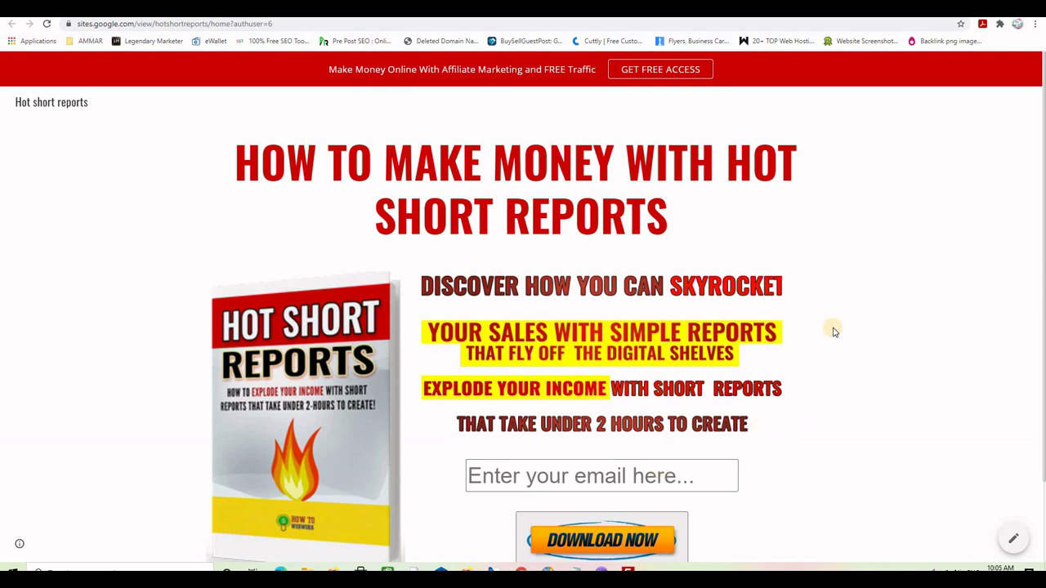
Examine the example Hot Short Reports squeeze page and its thank-you page with the download and affiliate links
{"action": "scroll", "coordinate": [832, 332], "scroll_direction": "down", "scroll_amount": 1}
{"action": "scroll", "coordinate": [833, 331], "scroll_direction": "up", "scroll_amount": 1}
{"action": "scroll", "coordinate": [809, 364], "scroll_direction": "down", "scroll_amount": 1}
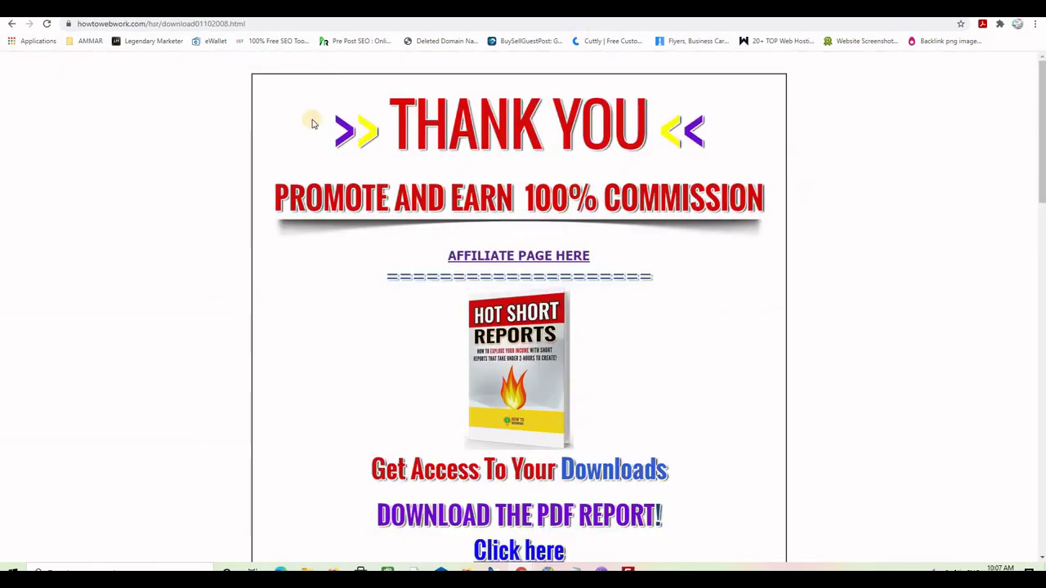
{"action": "scroll", "coordinate": [835, 276], "scroll_direction": "down", "scroll_amount": 1}
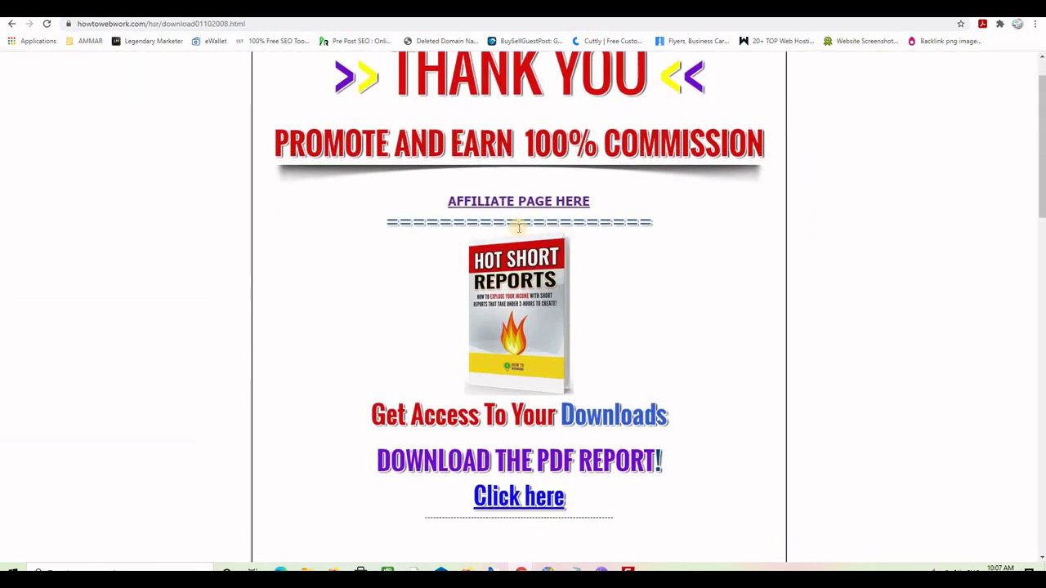
{"action": "scroll", "coordinate": [857, 328], "scroll_direction": "down", "scroll_amount": 5}
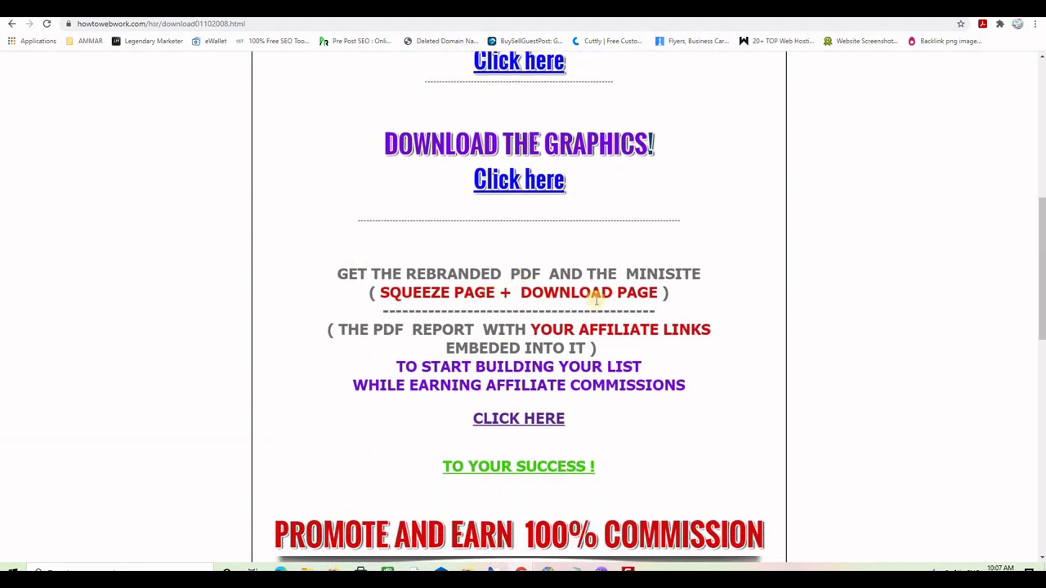
{"action": "scroll", "coordinate": [807, 301], "scroll_direction": "down", "scroll_amount": 5}
{"action": "scroll", "coordinate": [808, 304], "scroll_direction": "down", "scroll_amount": 3}
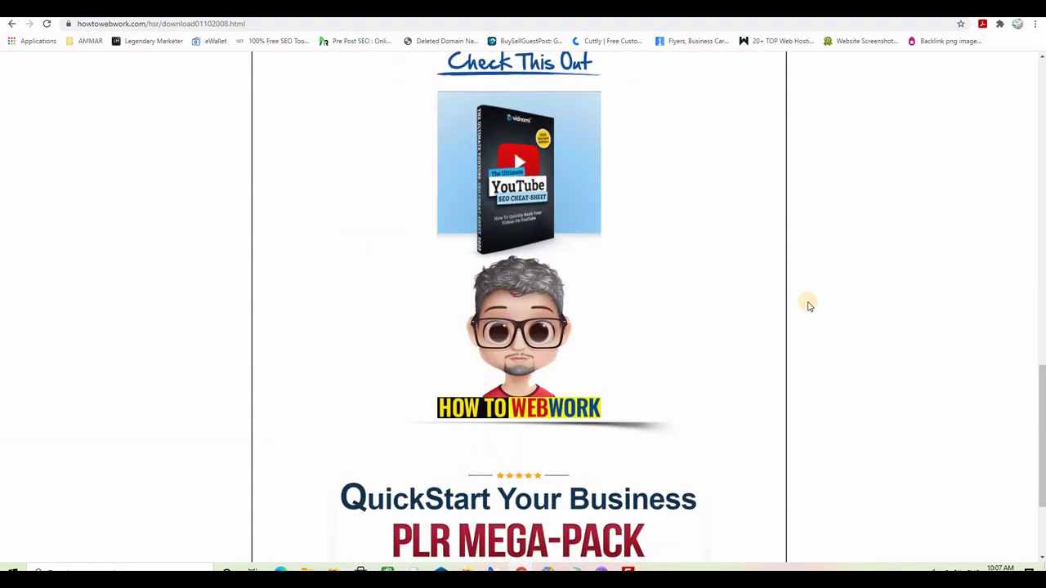
{"action": "scroll", "coordinate": [759, 306], "scroll_direction": "up", "scroll_amount": 2}
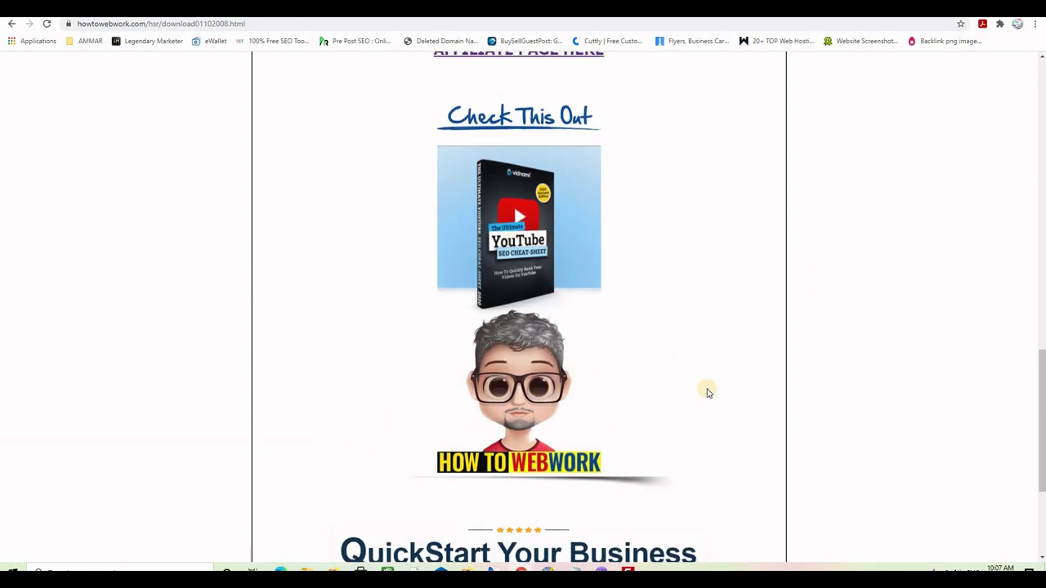
{"action": "scroll", "coordinate": [792, 402], "scroll_direction": "up", "scroll_amount": 12}
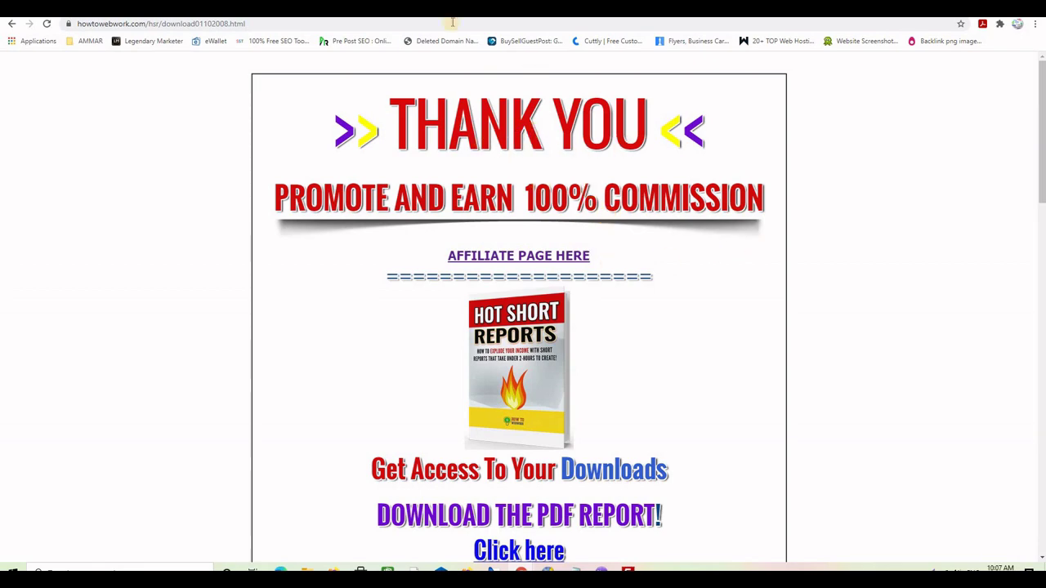
Open Google Sites through a Google search for "google sites" and start a blank site without the introductory tour
{"action": "key", "text": "ctrl+Tab"}
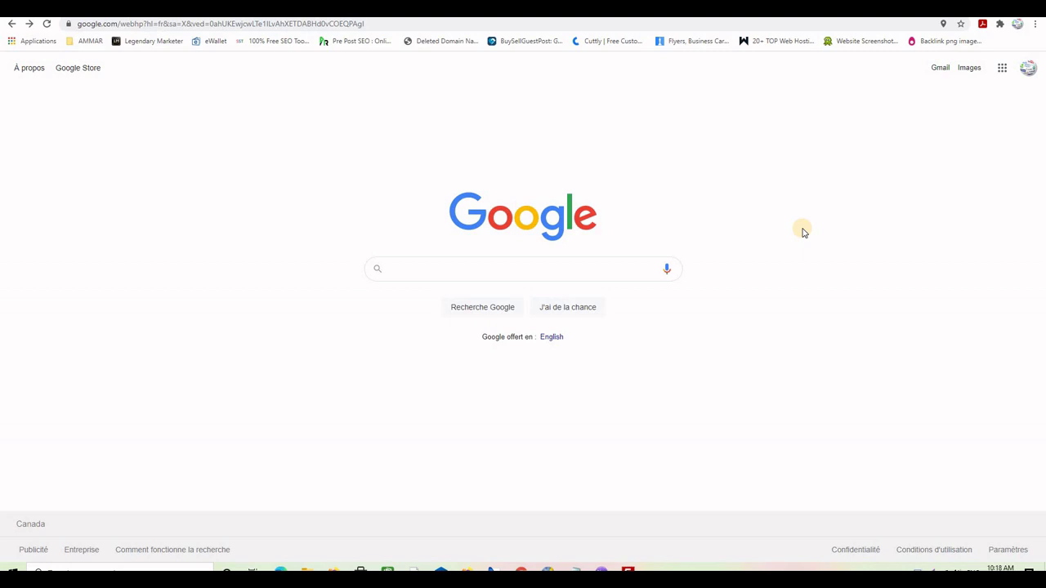
{"action": "left_click", "coordinate": [516, 263]}
{"action": "left_click", "coordinate": [490, 291]}
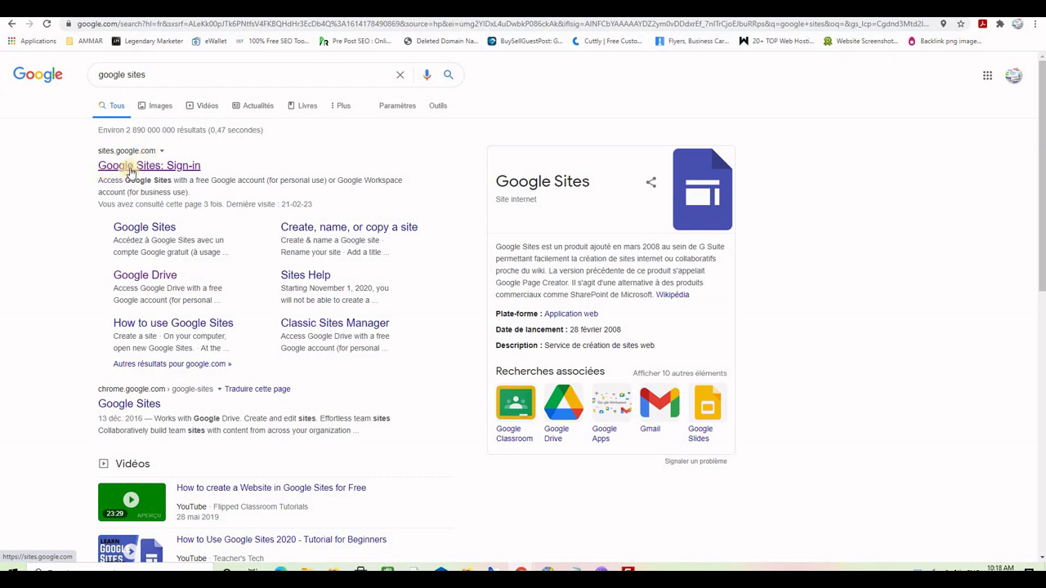
{"action": "left_click", "coordinate": [131, 166]}
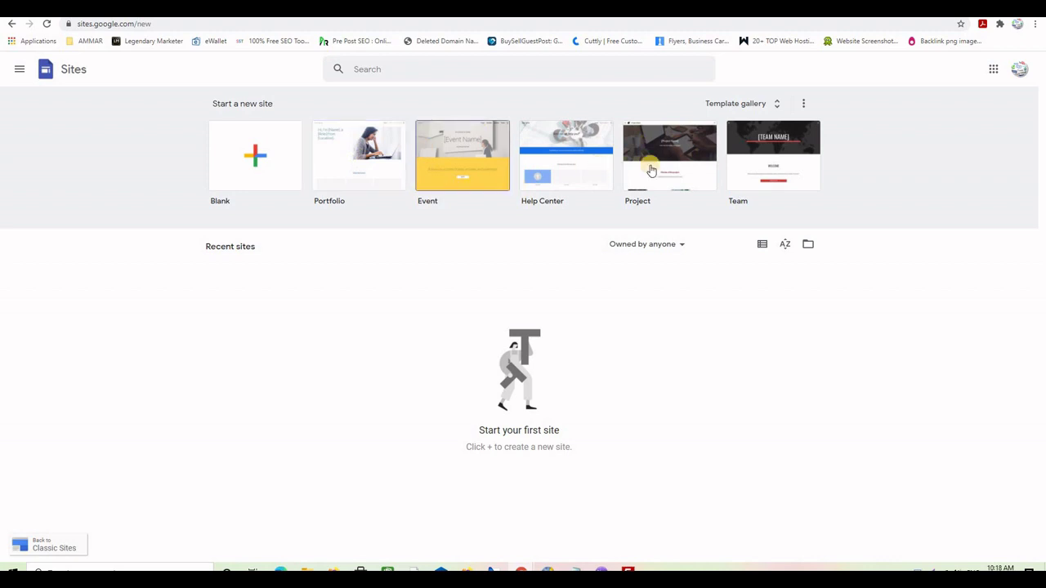
{"action": "left_click", "coordinate": [260, 161]}
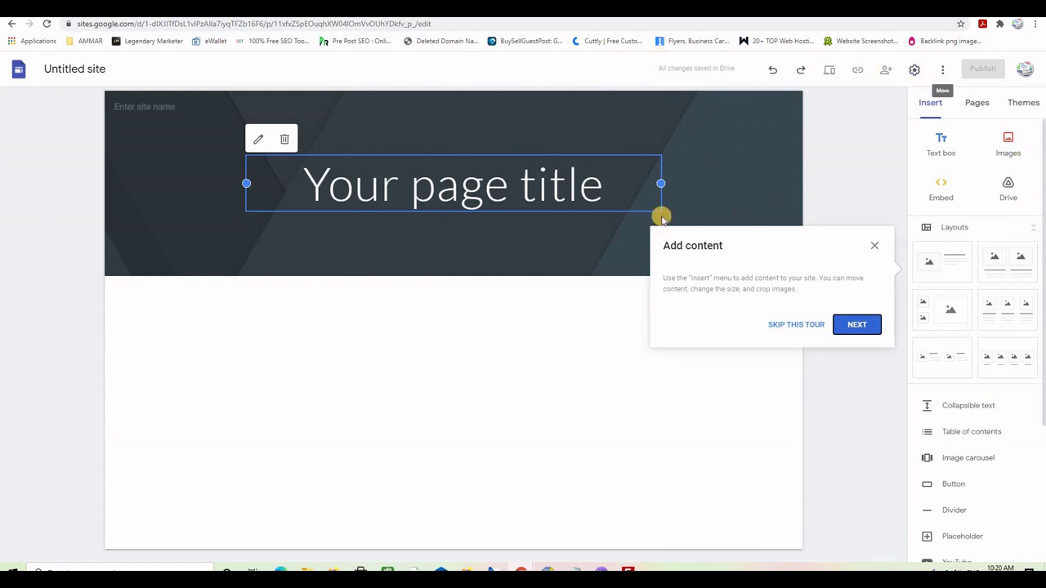
{"action": "left_click", "coordinate": [797, 326]}
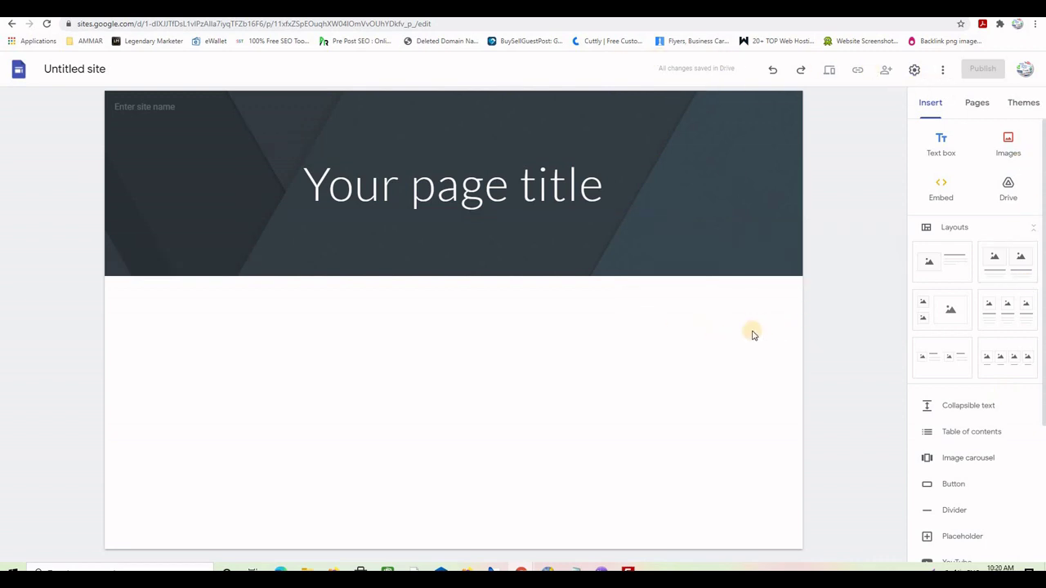
Name the document "Hot short reports" and use the same text as the site name in the page header
{"action": "left_click", "coordinate": [112, 68]}
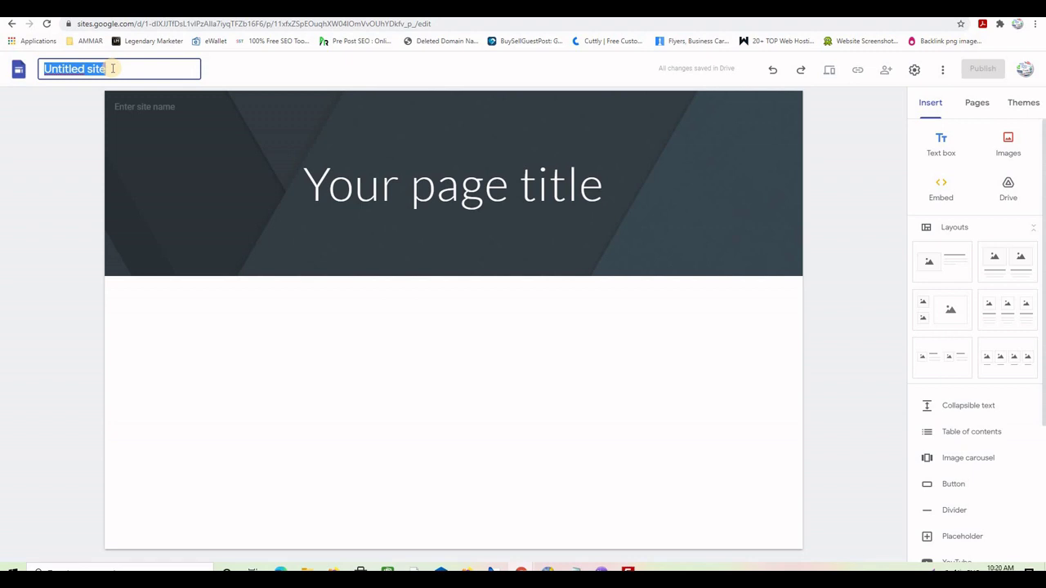
{"action": "type", "text": "Hot "}
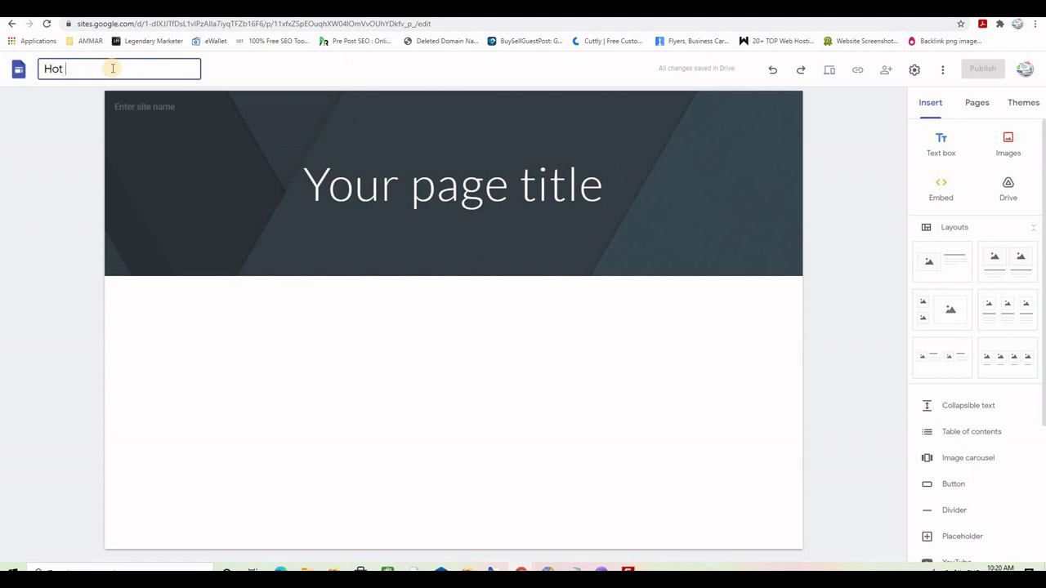
{"action": "type", "text": "short reports"}
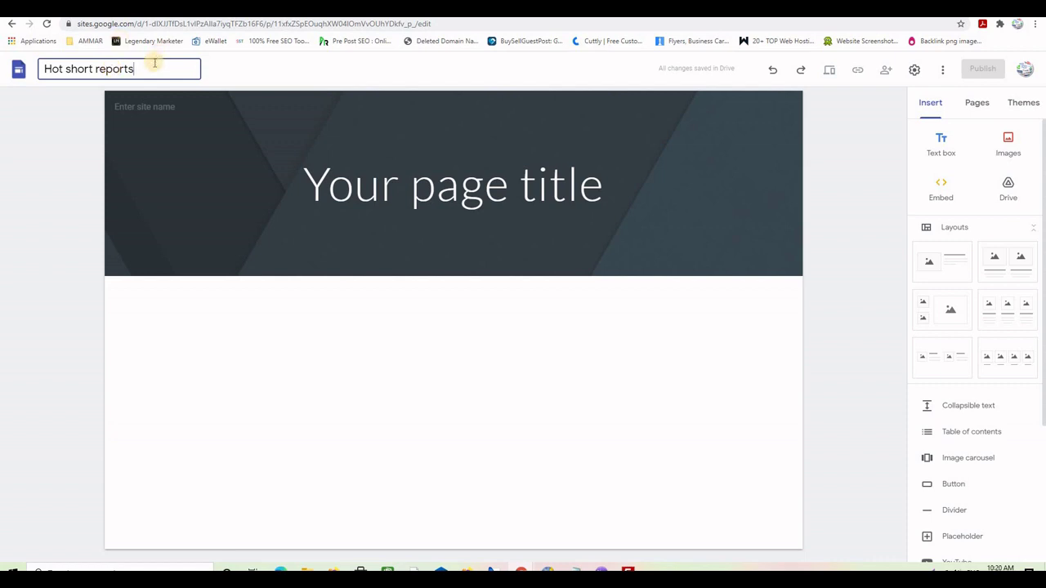
{"action": "triple_click", "coordinate": [47, 70]}
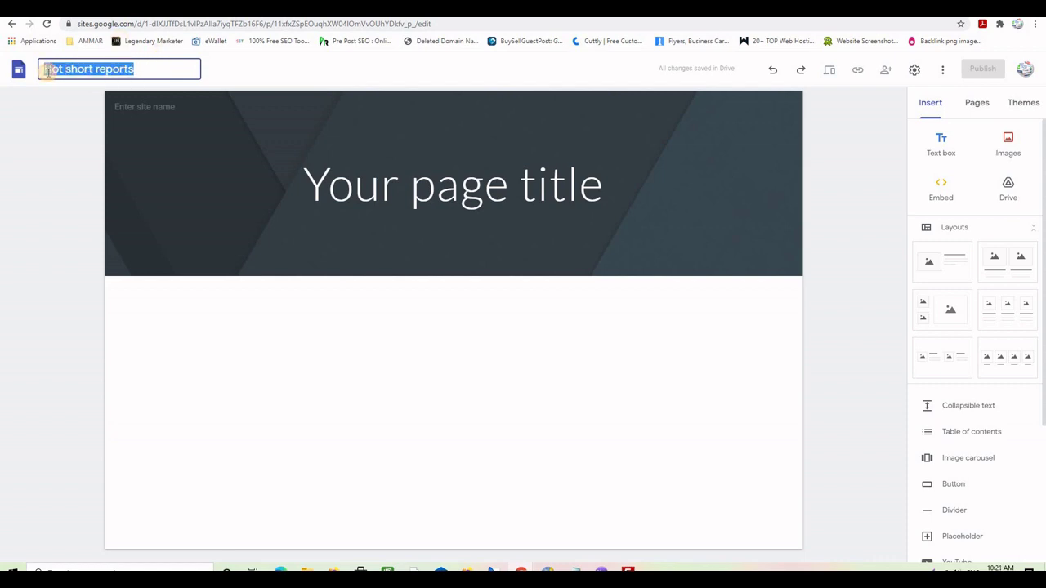
{"action": "left_click", "coordinate": [168, 107]}
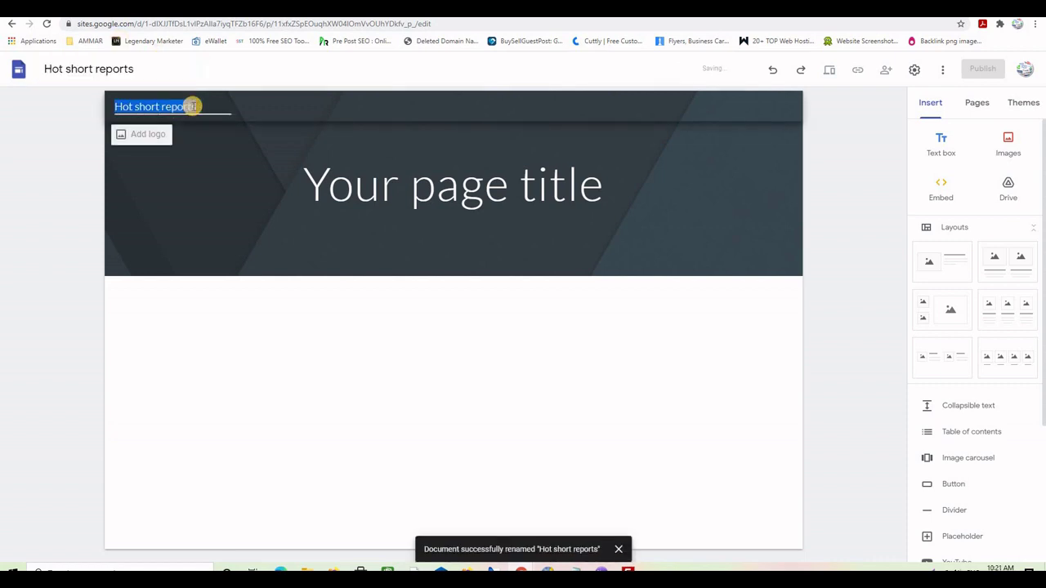
{"action": "left_click", "coordinate": [197, 106]}
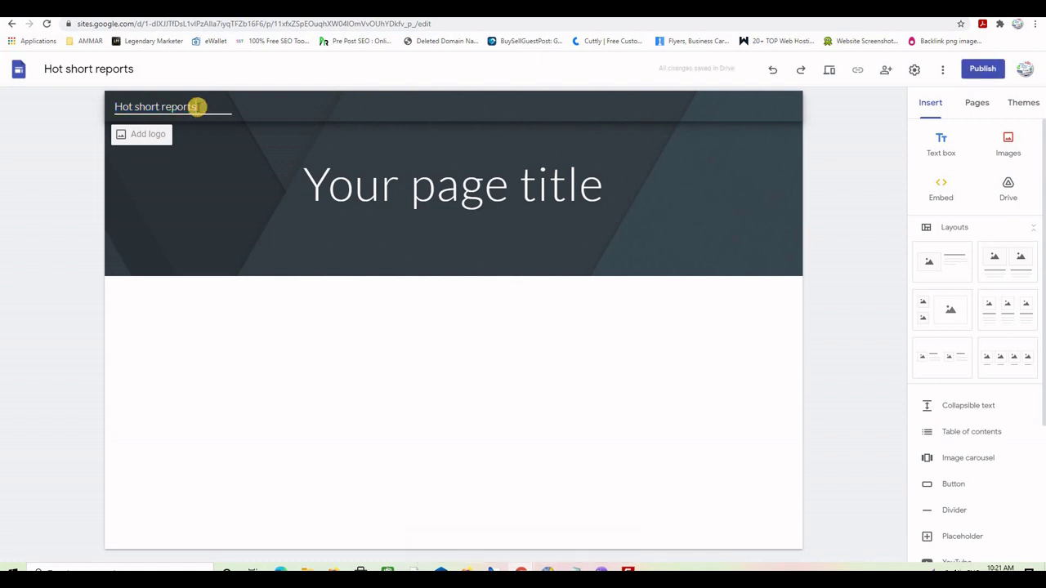
{"action": "left_click", "coordinate": [768, 389]}
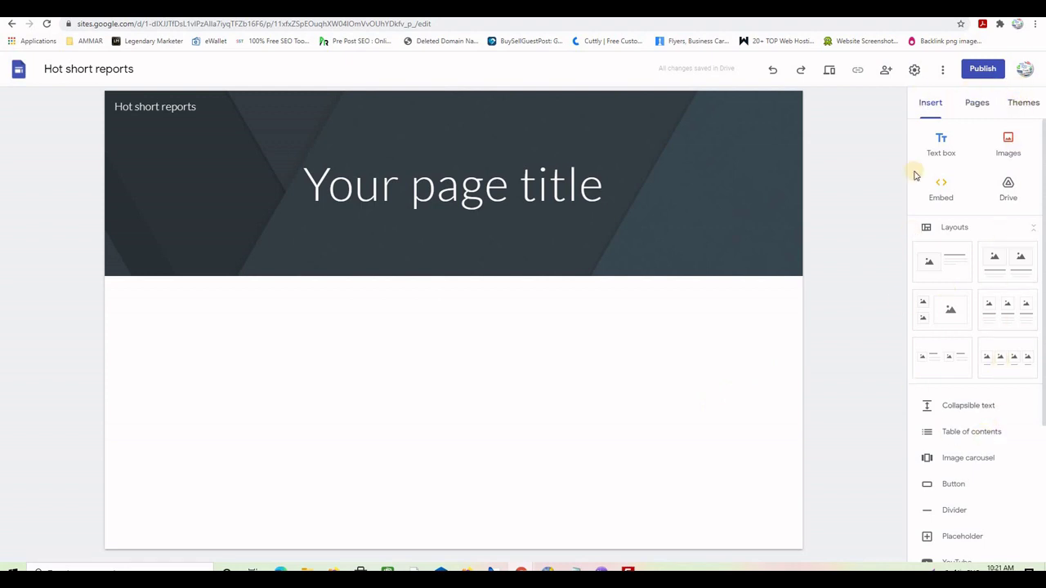
Apply the Impression theme to the site and delete the page's title header section
{"action": "left_click", "coordinate": [1023, 103]}
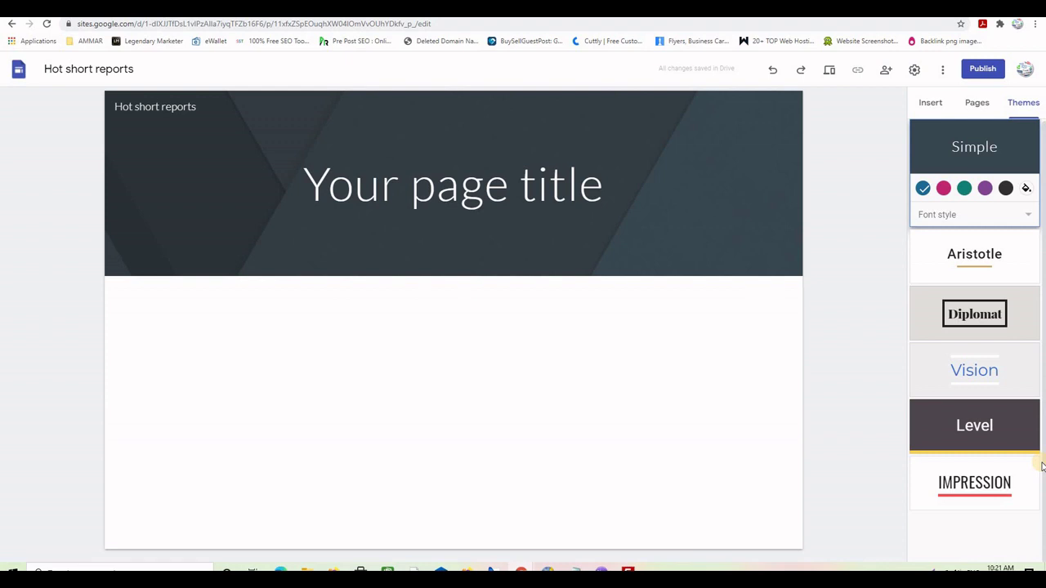
{"action": "left_click", "coordinate": [976, 488]}
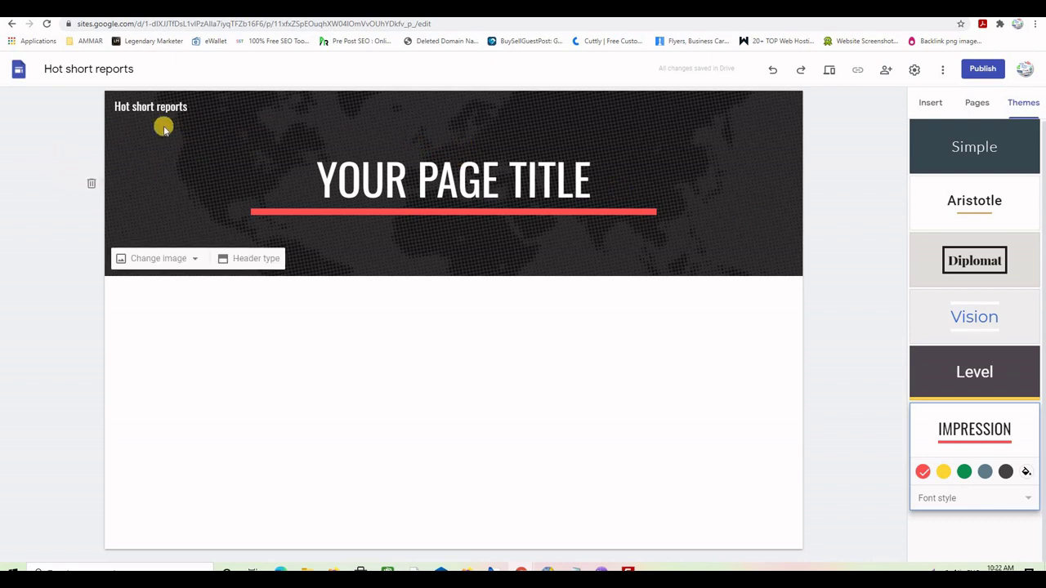
{"action": "left_click", "coordinate": [92, 187]}
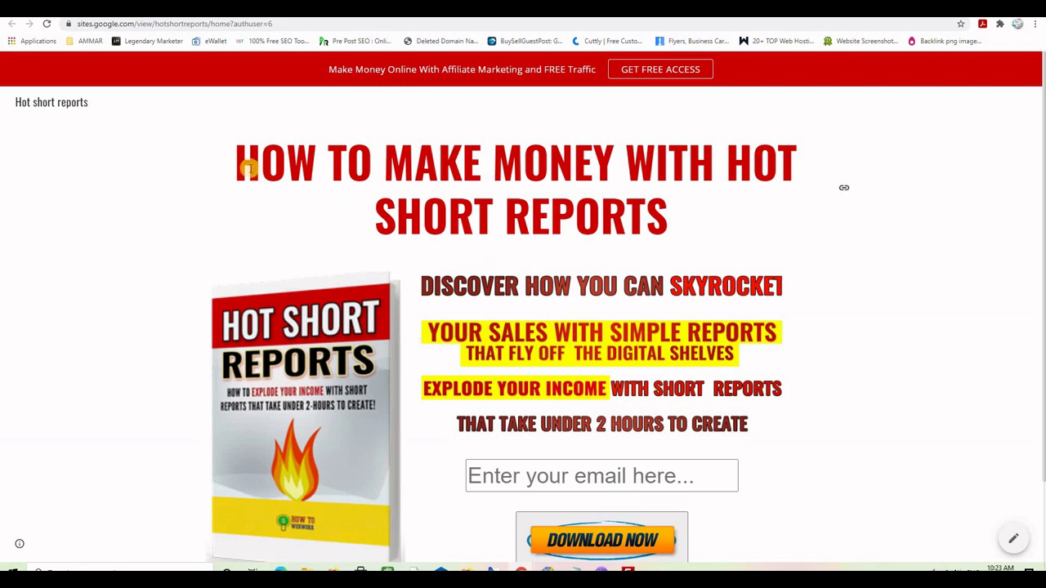
Review the headline on the example squeeze page and the content elements available for insertion in the new site
{"action": "left_click_drag", "start_coordinate": [237, 161], "coordinate": [661, 212]}
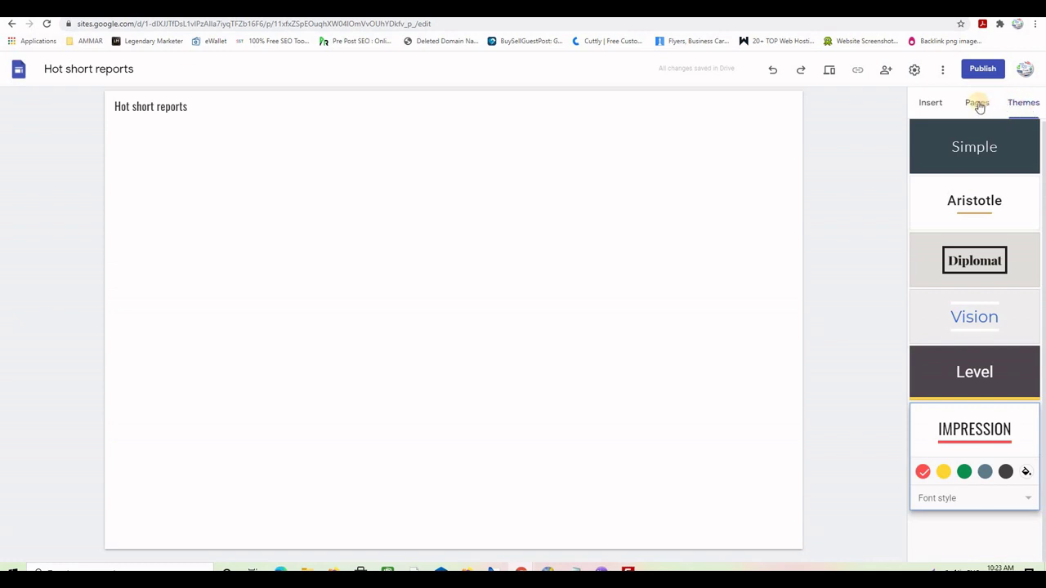
{"action": "left_click", "coordinate": [932, 106]}
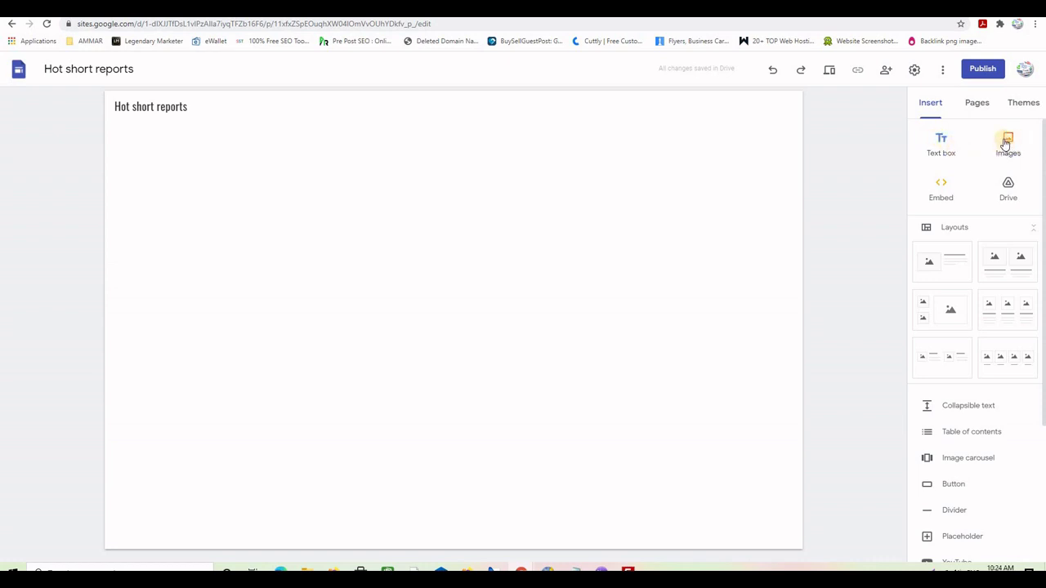
{"action": "scroll", "coordinate": [990, 343], "scroll_direction": "down", "scroll_amount": 2}
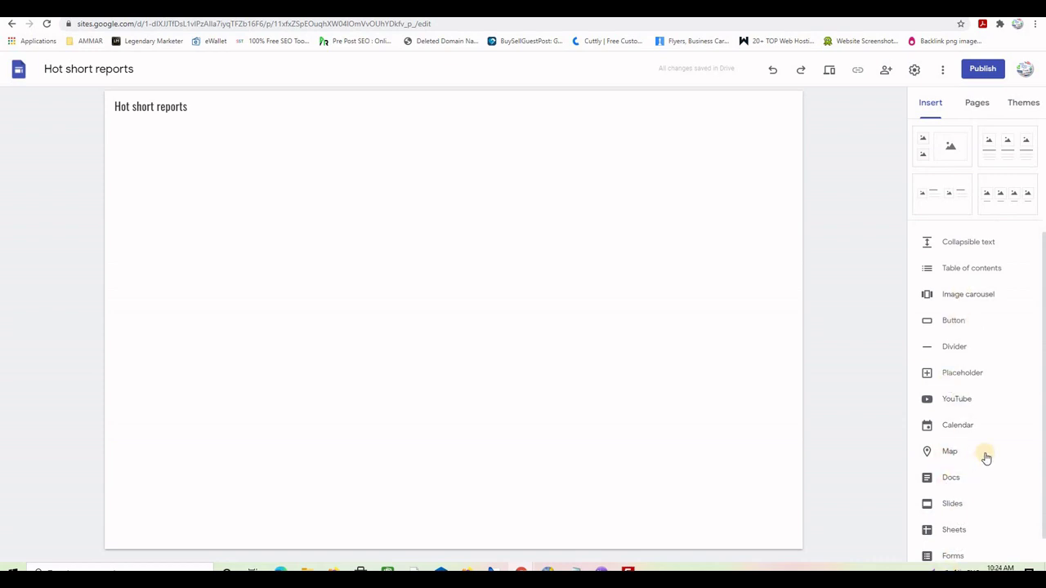
{"action": "scroll", "coordinate": [987, 459], "scroll_direction": "up", "scroll_amount": 2}
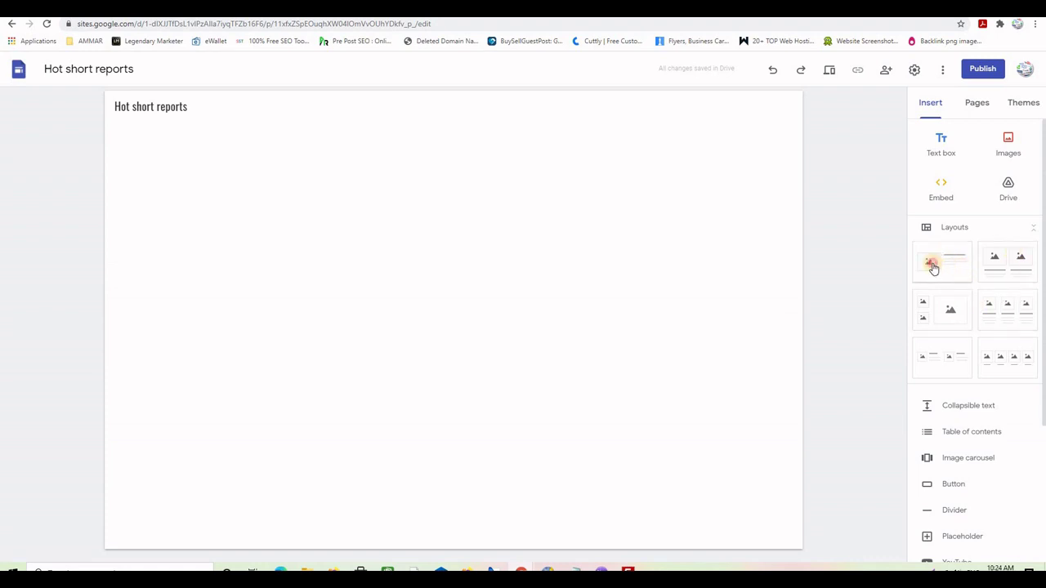
Try the layout with one image beside a text block on the empty page and delete its section again
{"action": "left_click_drag", "start_coordinate": [932, 268], "coordinate": [626, 250]}
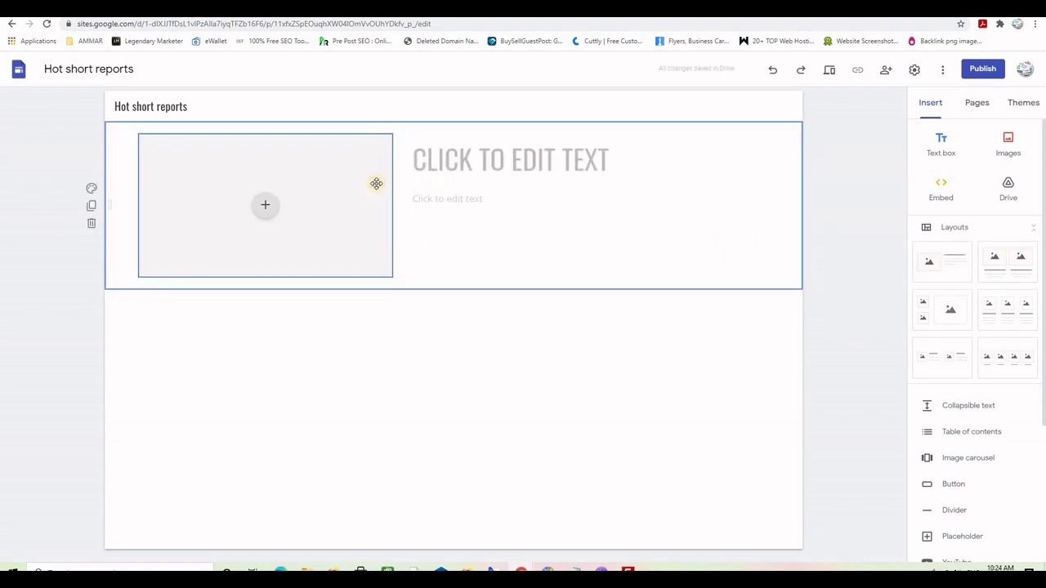
{"action": "left_click", "coordinate": [266, 209]}
{"action": "left_click", "coordinate": [458, 161]}
{"action": "left_click", "coordinate": [91, 224]}
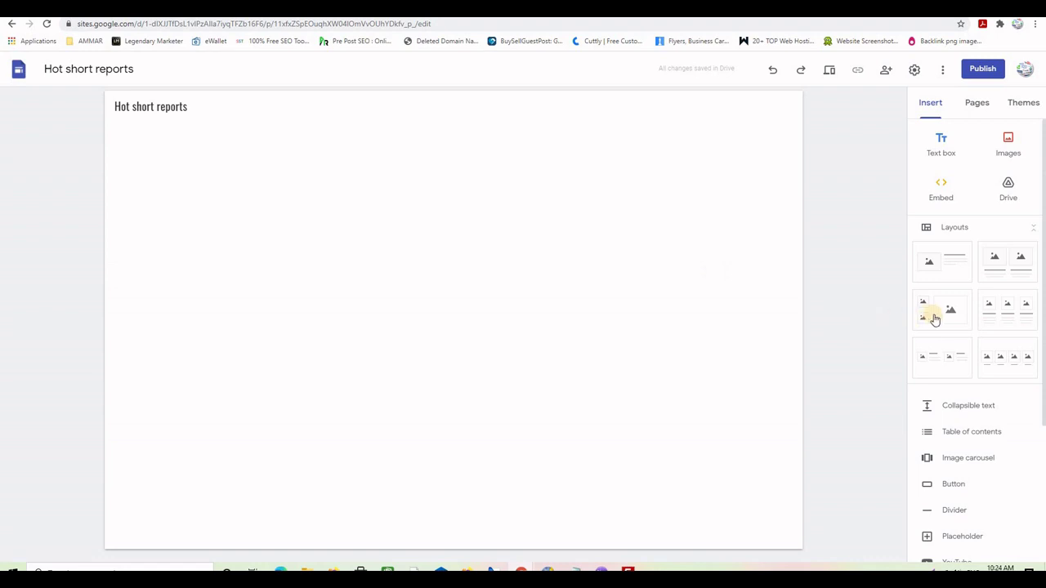
Insert the layout with two stacked image placeholders beside one large placeholder and try its upper and lower add-content controls
{"action": "left_click_drag", "start_coordinate": [937, 319], "coordinate": [556, 245]}
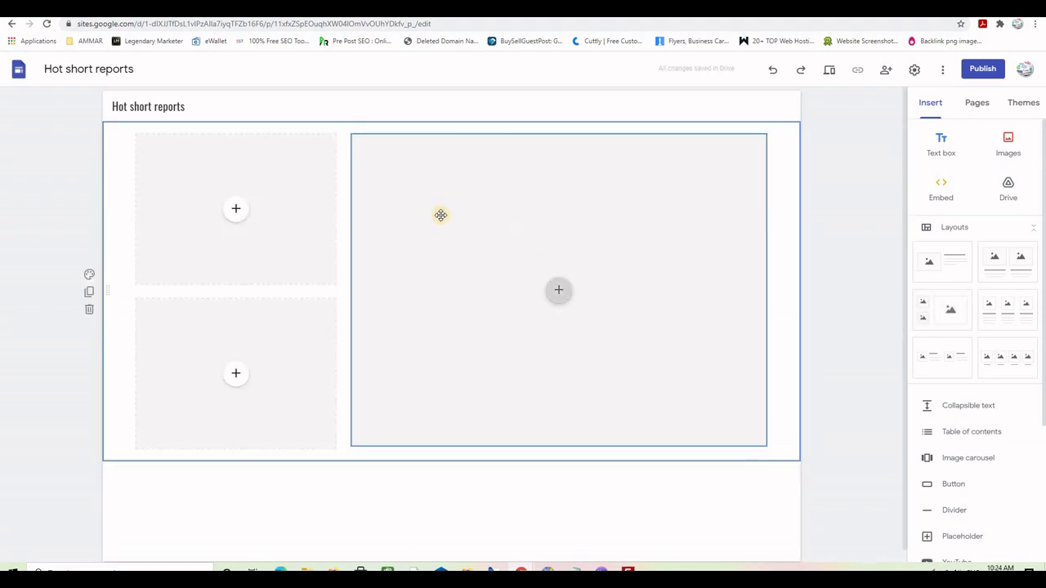
{"action": "left_click", "coordinate": [234, 208]}
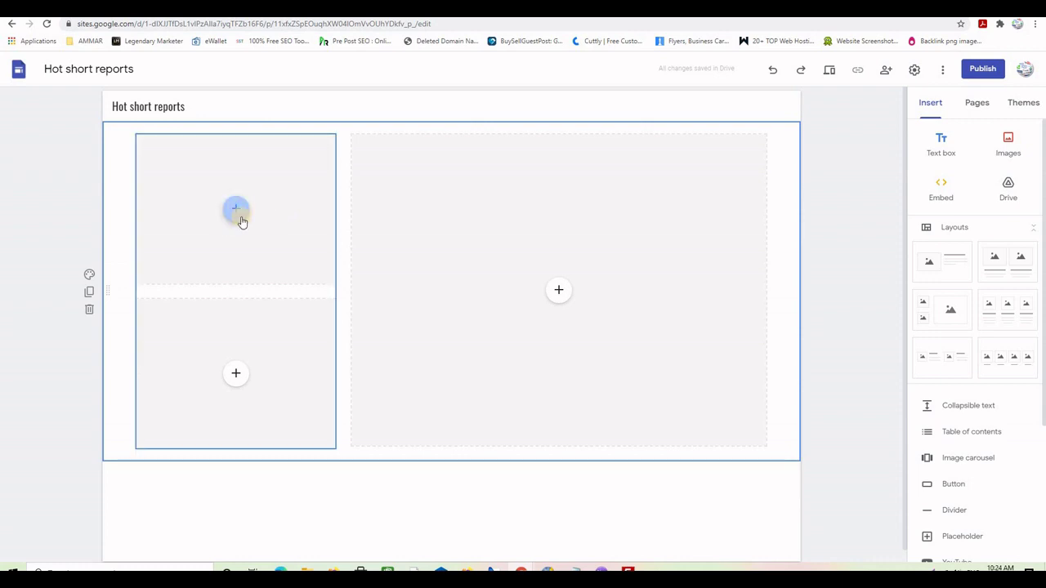
{"action": "left_click", "coordinate": [235, 374]}
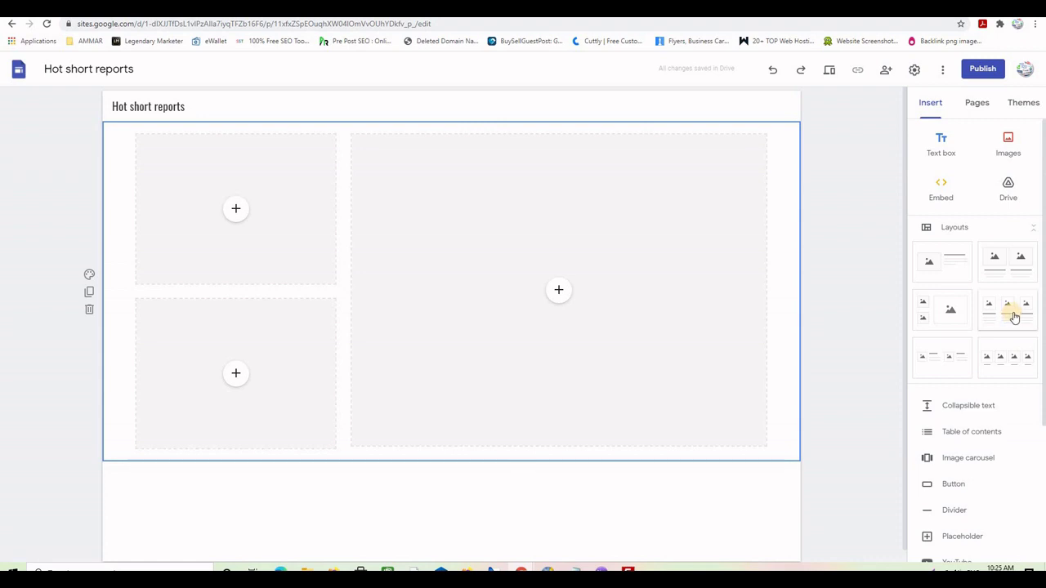
Add the three-column layout of images with text beneath the existing section, and delete the three-placeholder section above it
{"action": "left_click_drag", "start_coordinate": [1015, 317], "coordinate": [474, 508]}
{"action": "scroll", "coordinate": [841, 381], "scroll_direction": "up", "scroll_amount": 4}
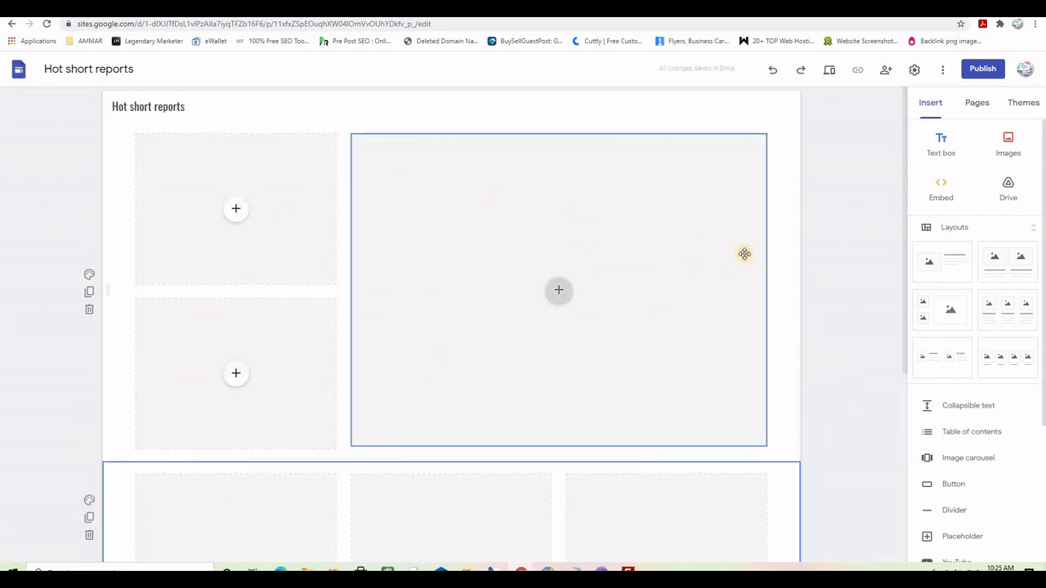
{"action": "scroll", "coordinate": [745, 286], "scroll_direction": "down", "scroll_amount": 1}
{"action": "scroll", "coordinate": [747, 320], "scroll_direction": "down", "scroll_amount": 2}
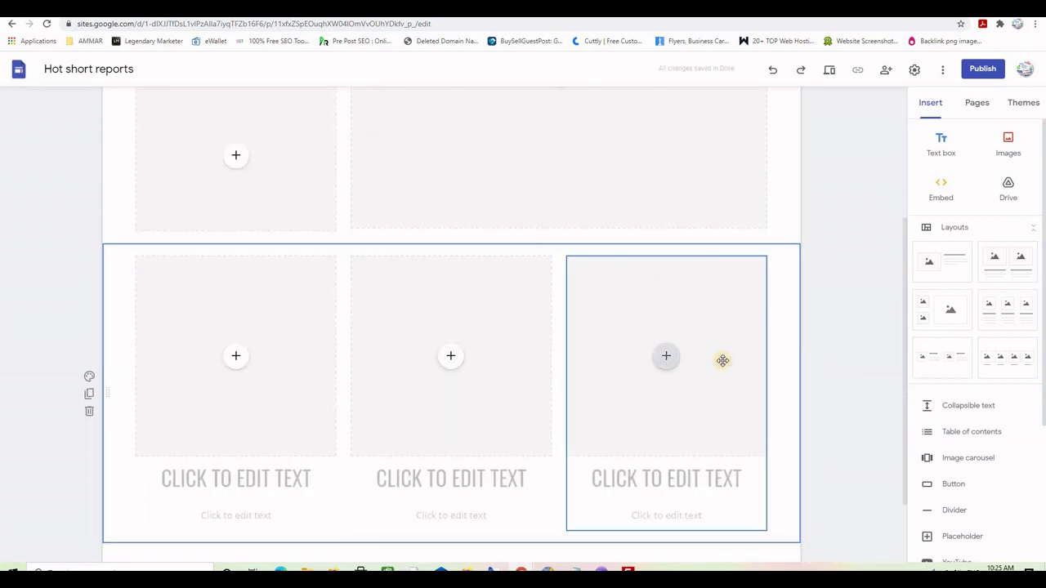
{"action": "scroll", "coordinate": [722, 359], "scroll_direction": "down", "scroll_amount": 1}
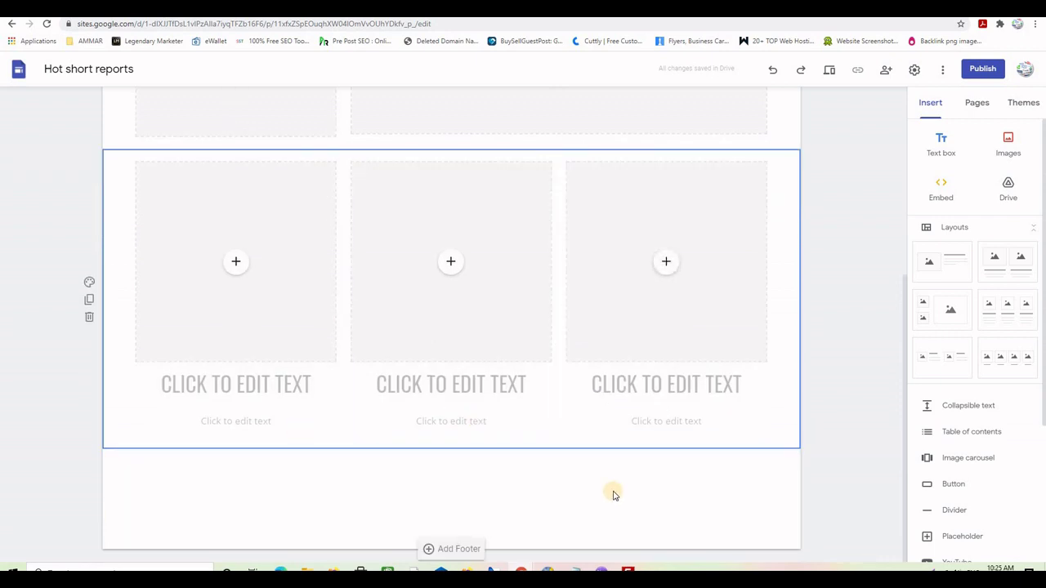
{"action": "scroll", "coordinate": [612, 441], "scroll_direction": "up", "scroll_amount": 6}
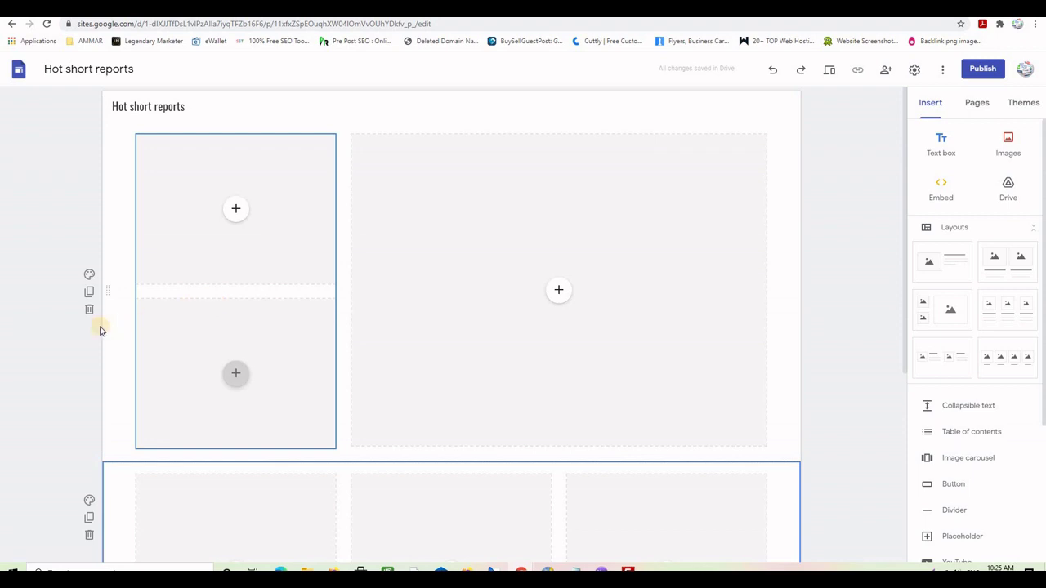
{"action": "left_click", "coordinate": [90, 311]}
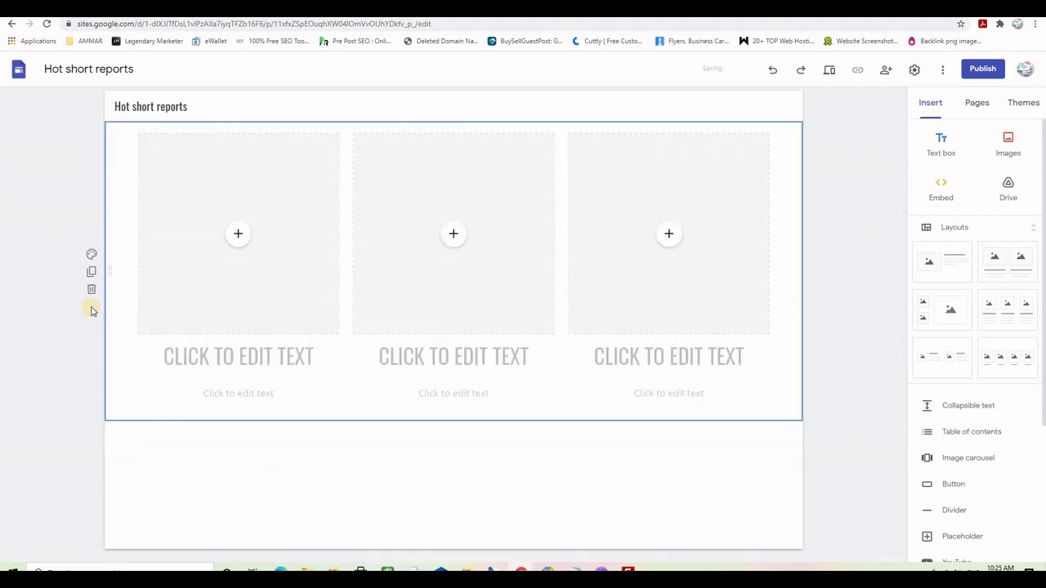
Delete the three-column section and add a text box with the large centred headline "HOW TO MAKE MONEY WITH HOT SHORT REPORTS"
{"action": "left_click", "coordinate": [89, 291]}
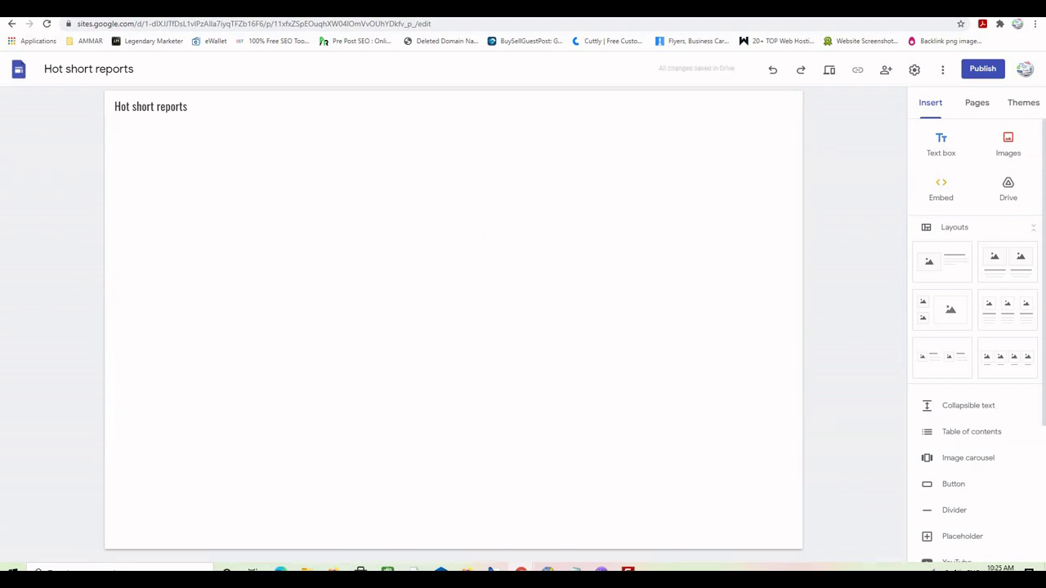
{"action": "left_click", "coordinate": [944, 147]}
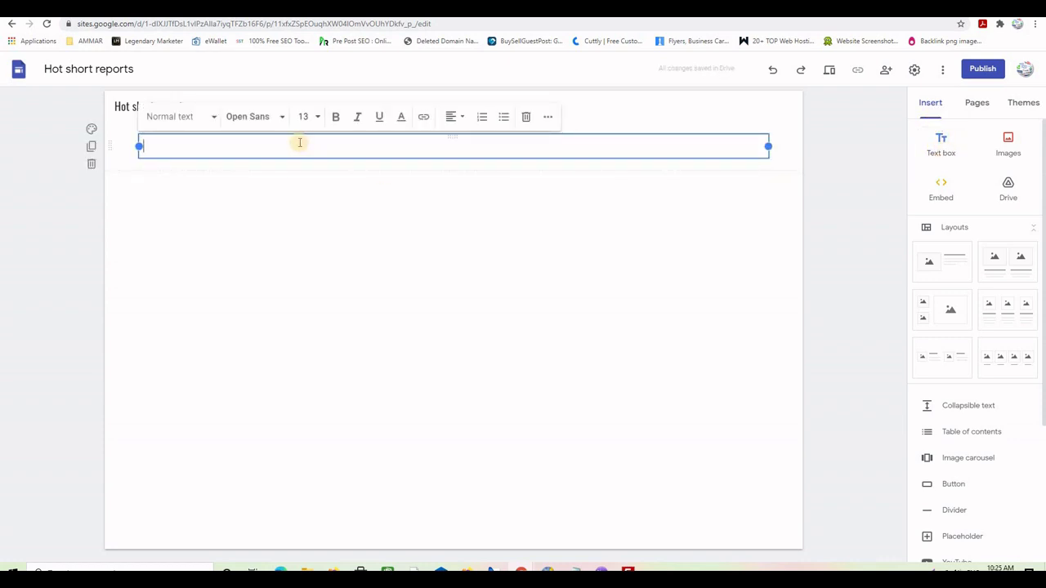
{"action": "type", "text": "HOW TO MAKE MONEY WITH HOT SHORT REPORTS"}
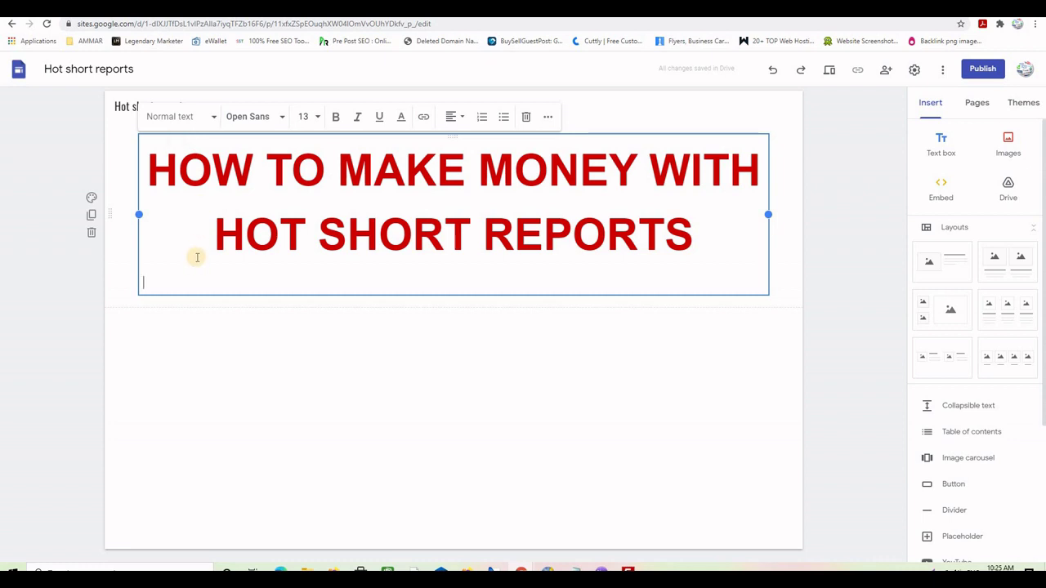
{"action": "key", "text": "BackSpace"}
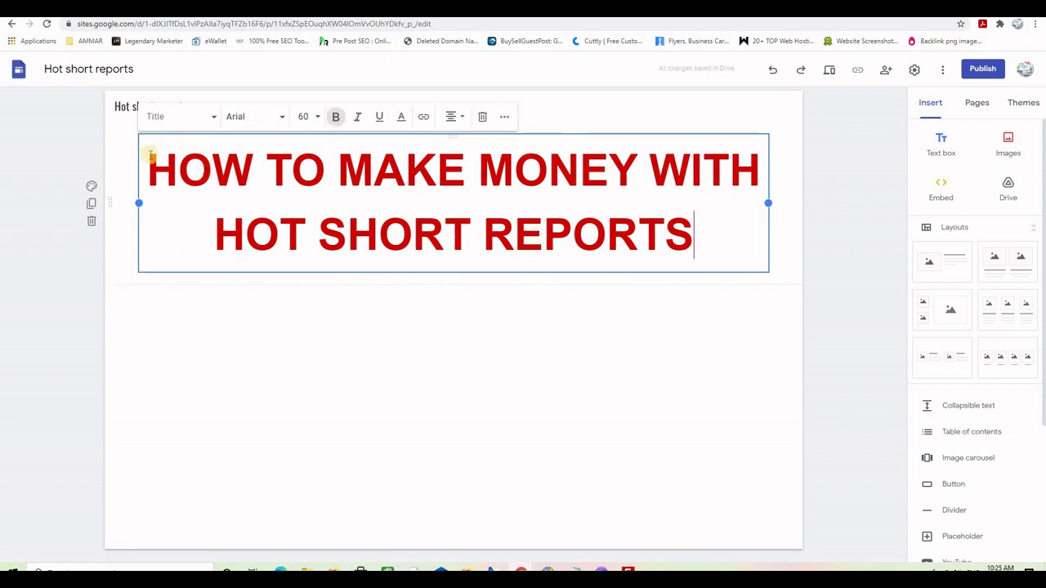
Try blue as the text colour for the whole headline
{"action": "left_click_drag", "start_coordinate": [690, 235], "coordinate": [174, 135]}
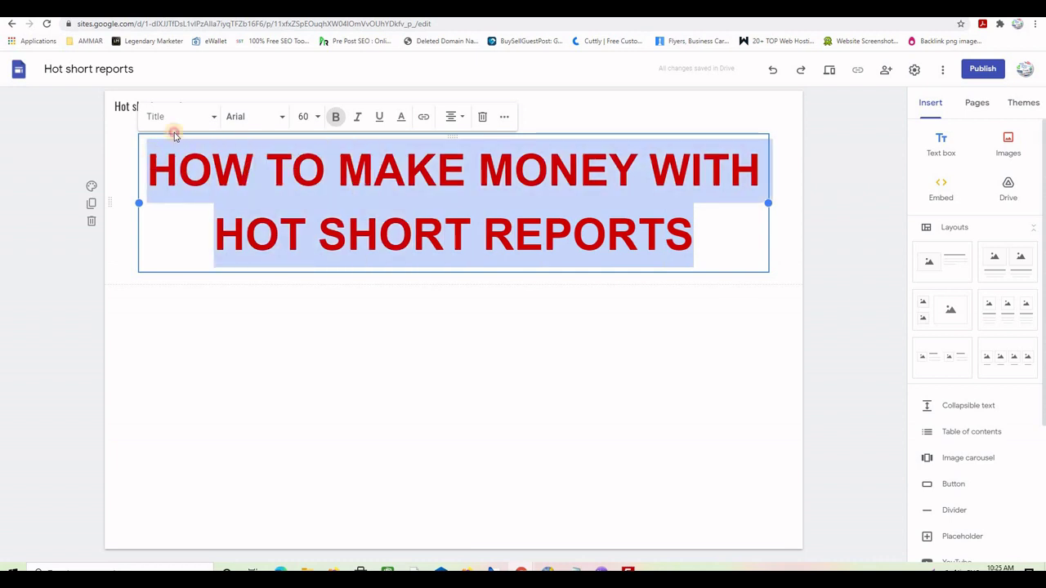
{"action": "left_click", "coordinate": [213, 117]}
{"action": "left_click", "coordinate": [411, 193]}
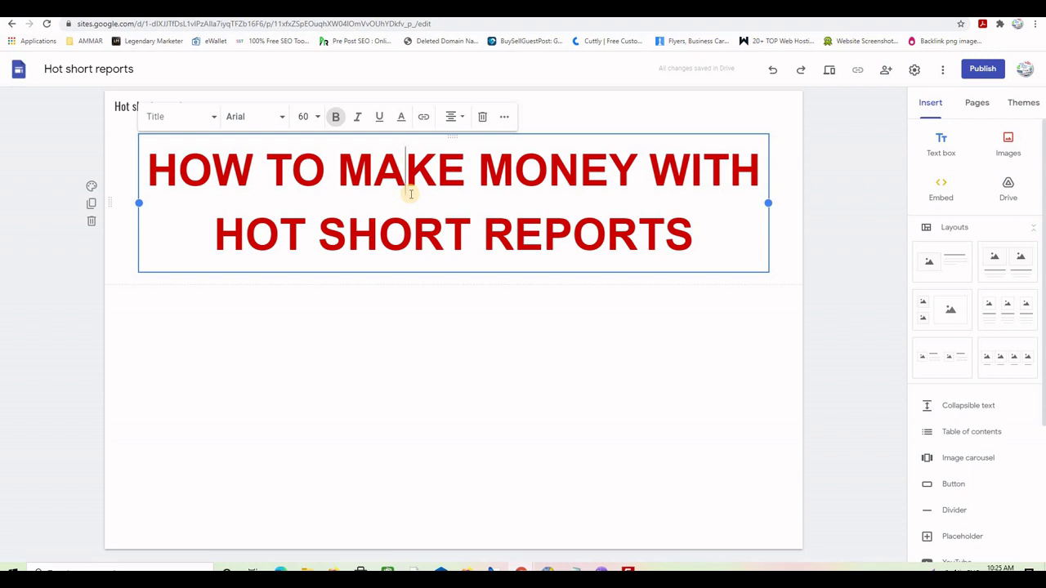
{"action": "left_click_drag", "start_coordinate": [693, 237], "coordinate": [304, 180]}
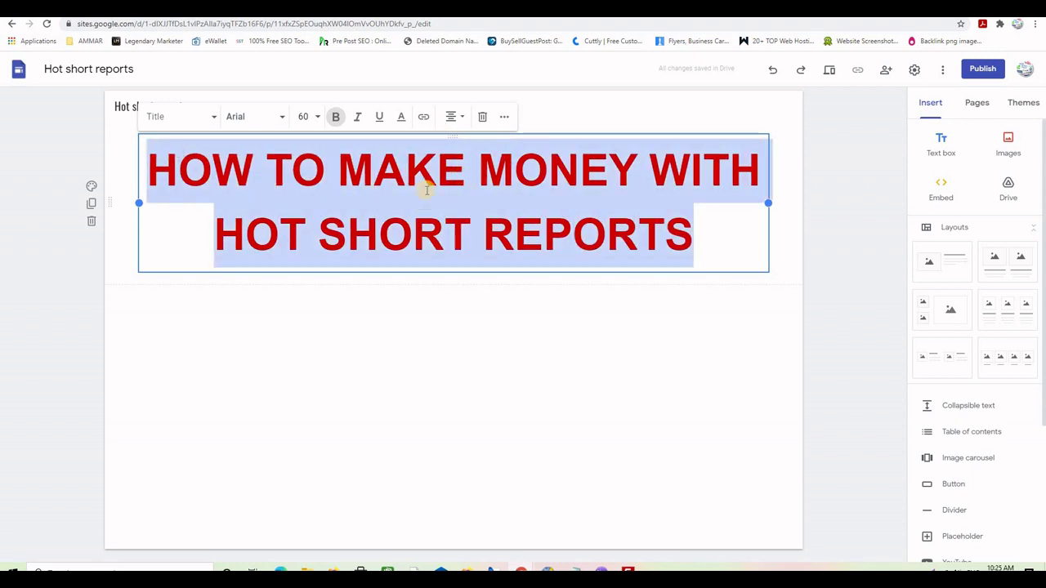
{"action": "left_click", "coordinate": [398, 118]}
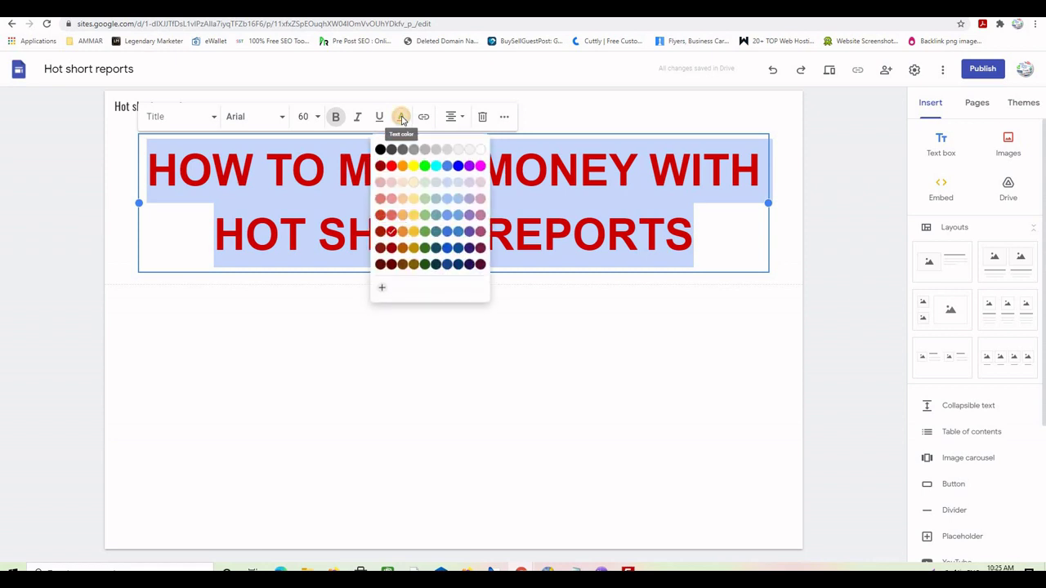
{"action": "left_click", "coordinate": [460, 166]}
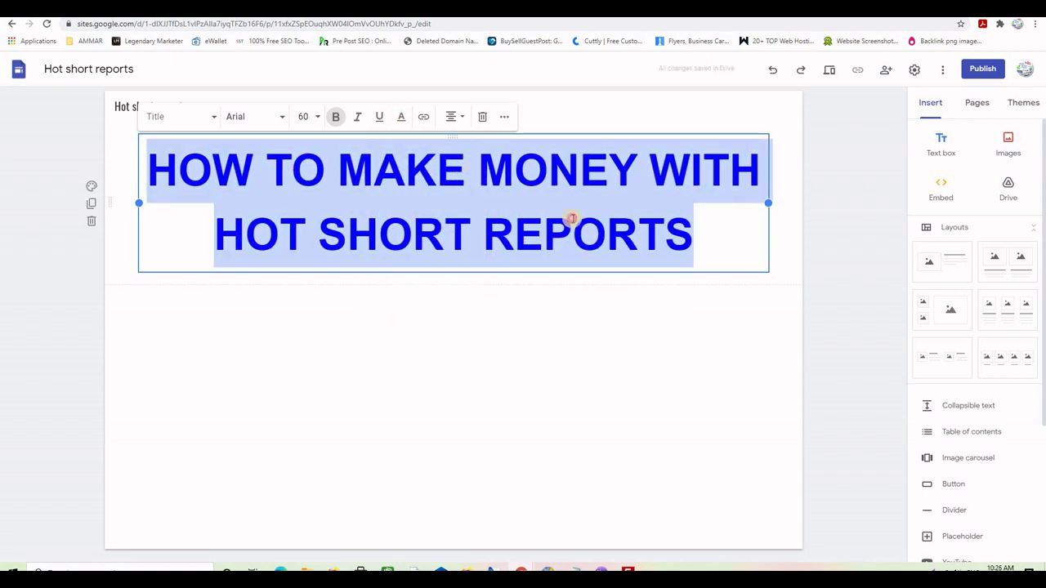
{"action": "left_click", "coordinate": [572, 219]}
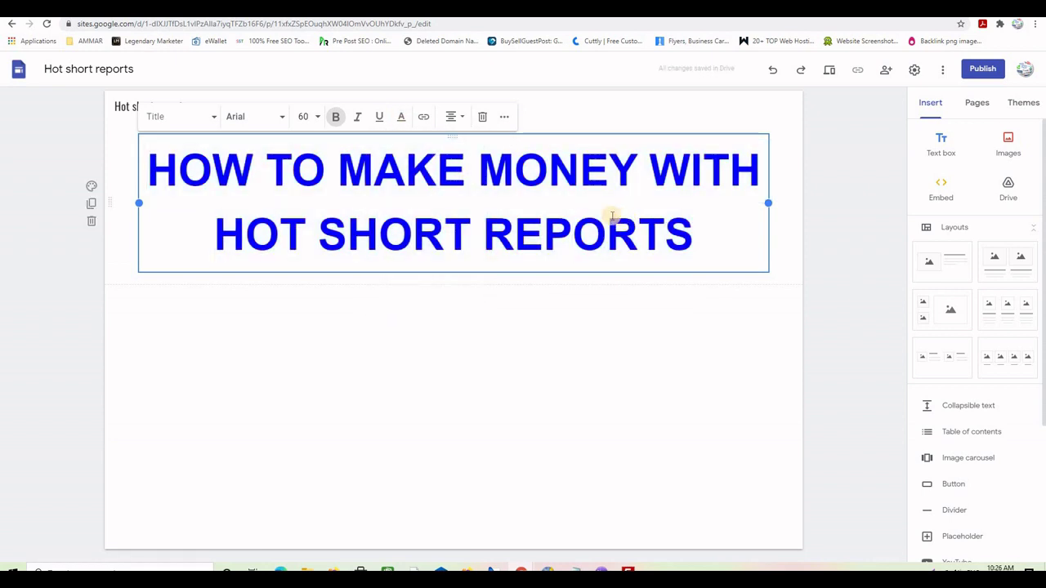
Set the whole headline's text colour back to dark red
{"action": "left_click", "coordinate": [380, 121]}
{"action": "left_click", "coordinate": [401, 117]}
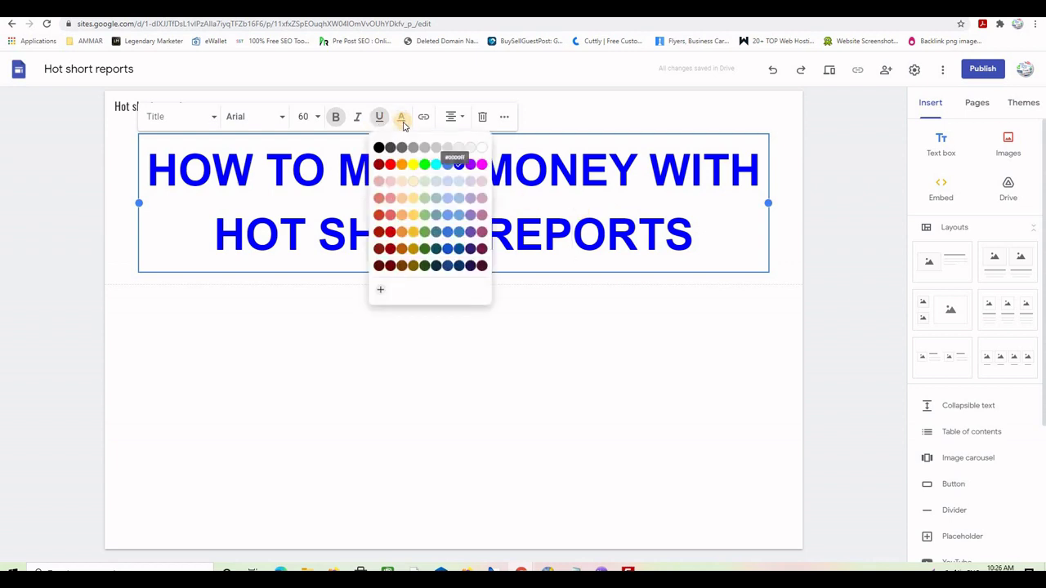
{"action": "left_click", "coordinate": [384, 232]}
{"action": "left_click_drag", "start_coordinate": [668, 237], "coordinate": [117, 147]}
{"action": "left_click", "coordinate": [406, 117]}
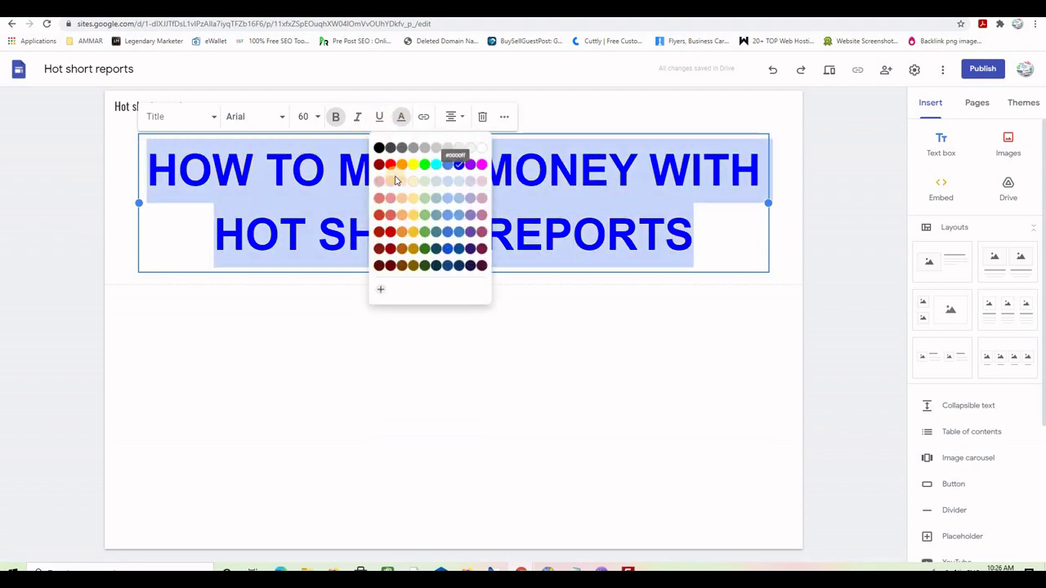
{"action": "left_click", "coordinate": [390, 233]}
{"action": "left_click", "coordinate": [605, 222]}
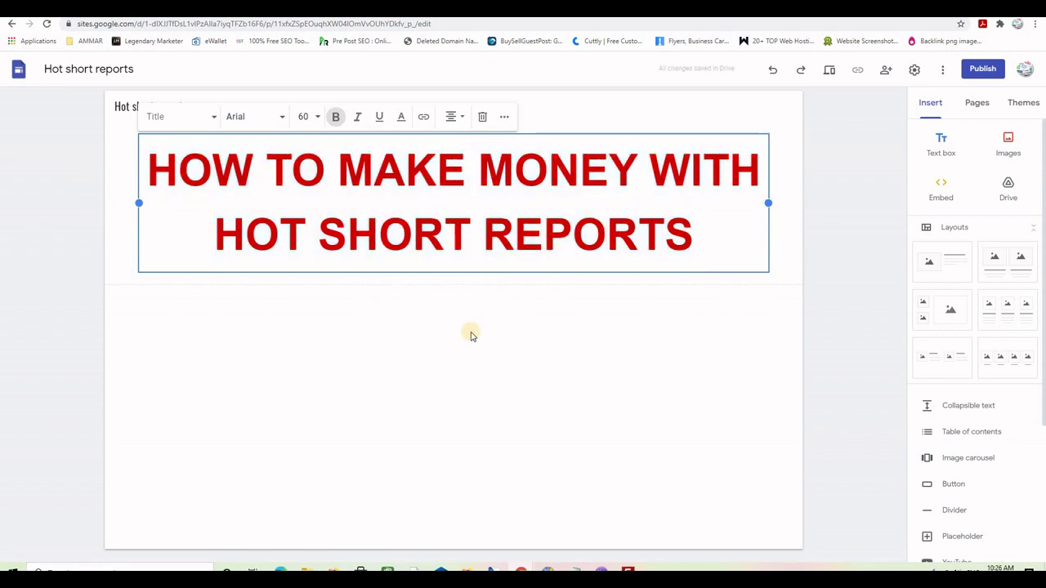
{"action": "left_click", "coordinate": [505, 290]}
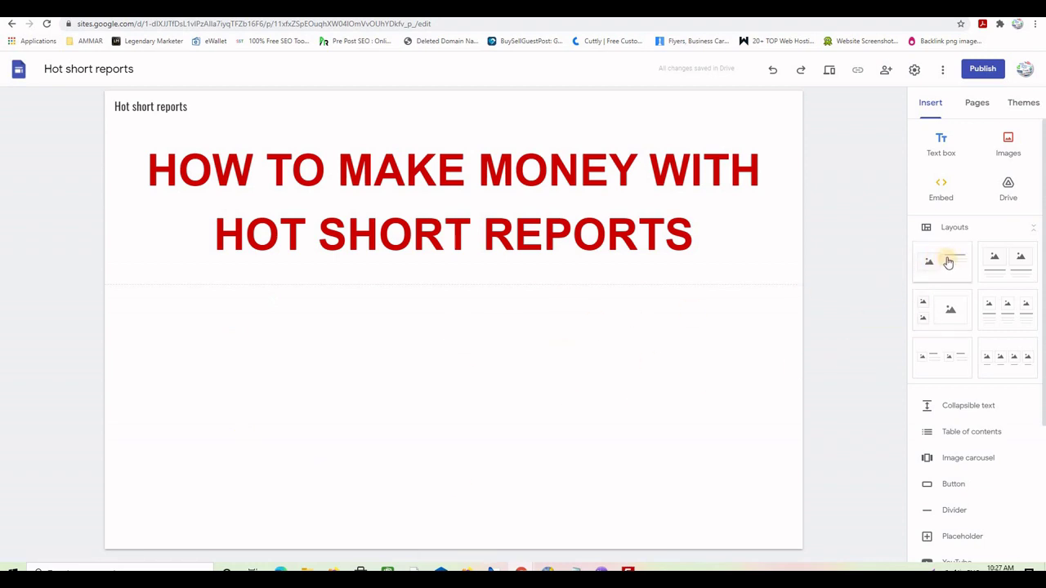
Try the layout with one image beside a text block under the headline and delete its section again
{"action": "left_click_drag", "start_coordinate": [948, 268], "coordinate": [635, 322]}
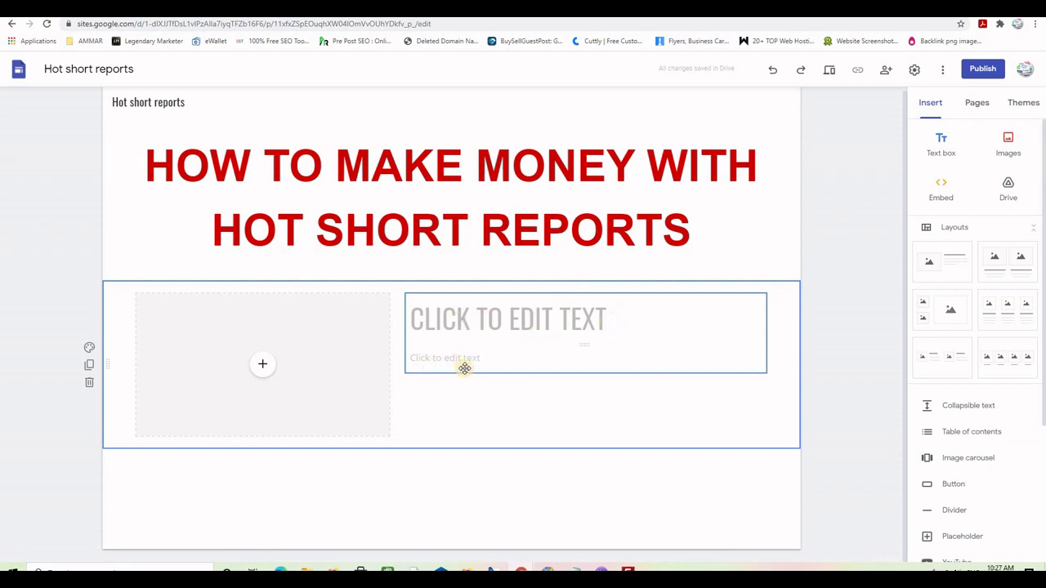
{"action": "left_click", "coordinate": [533, 316]}
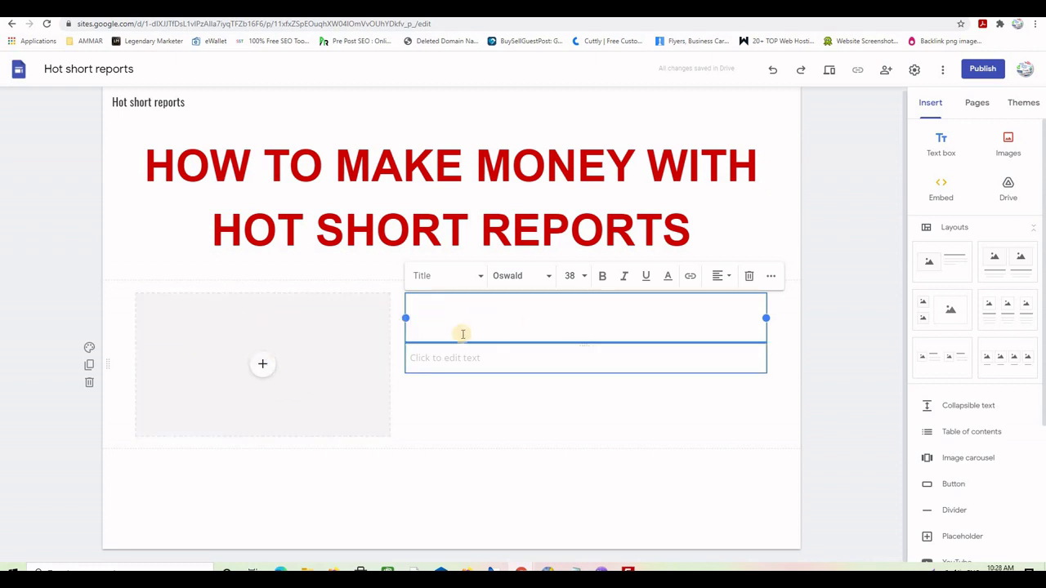
{"action": "left_click", "coordinate": [499, 333]}
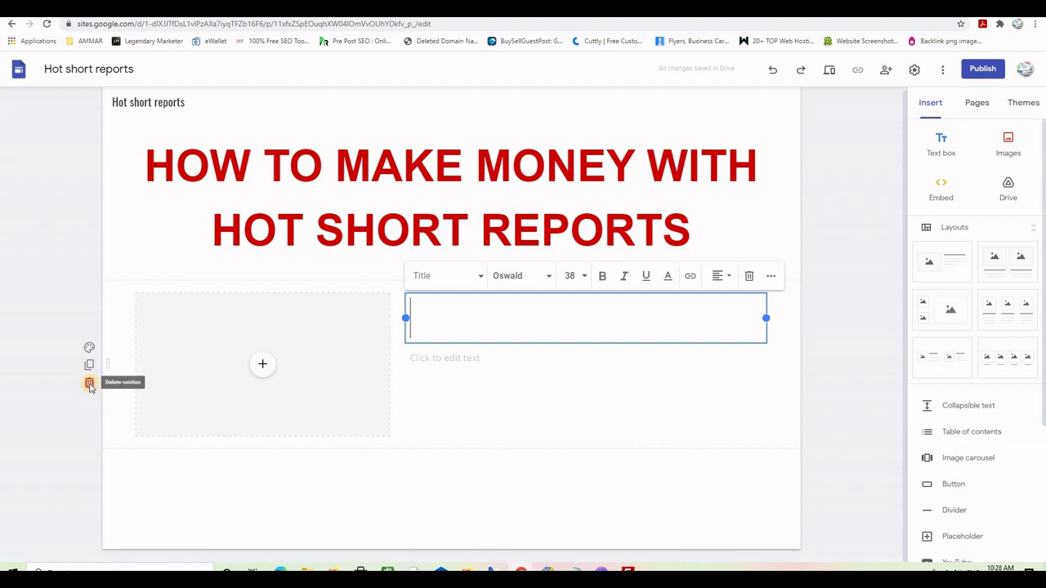
{"action": "left_click", "coordinate": [89, 382]}
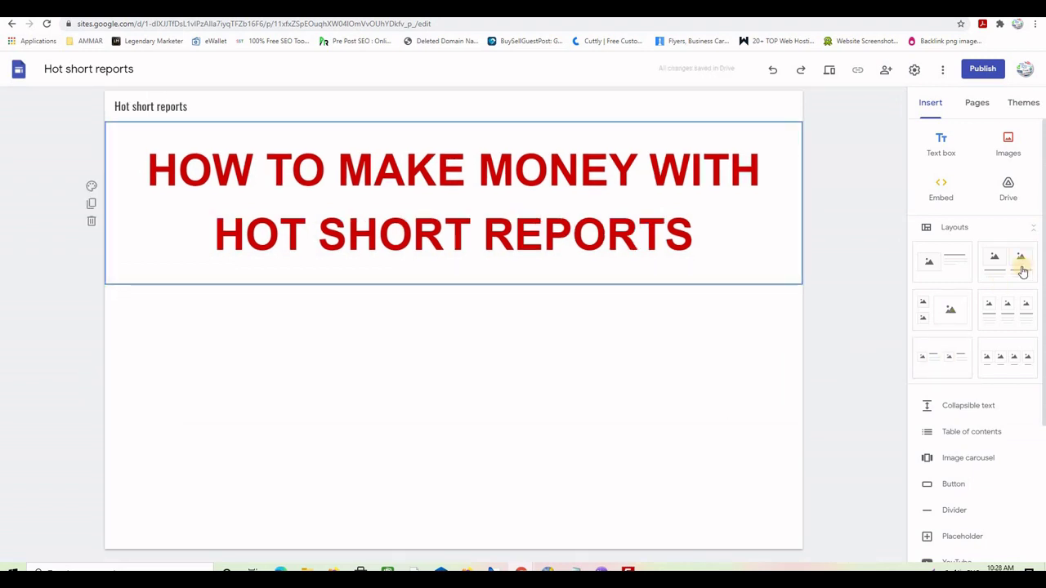
Add the two-column layout of images with text beneath, directly under the headline
{"action": "left_click_drag", "start_coordinate": [1013, 285], "coordinate": [535, 316]}
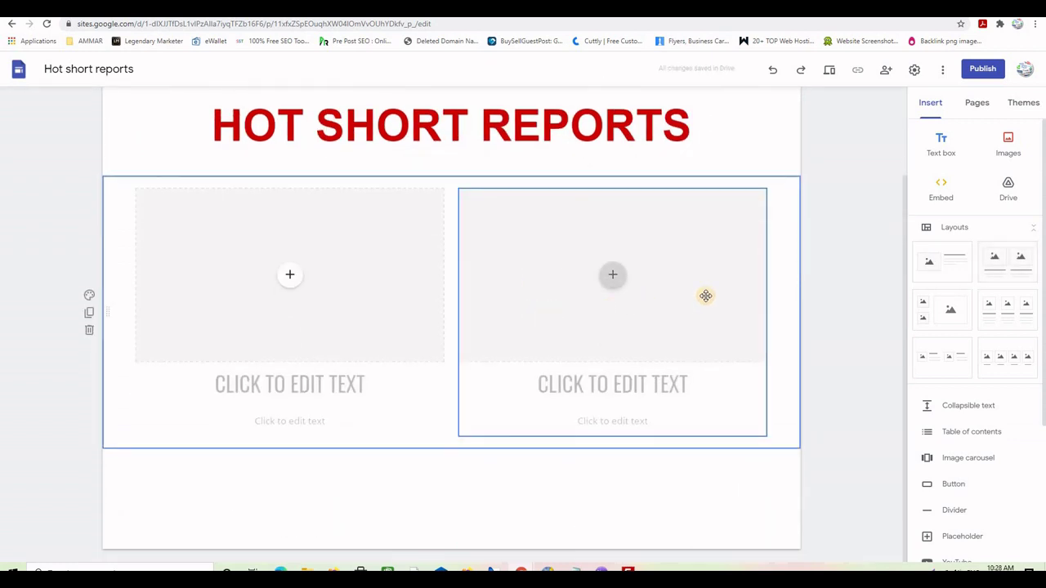
{"action": "left_click", "coordinate": [294, 278]}
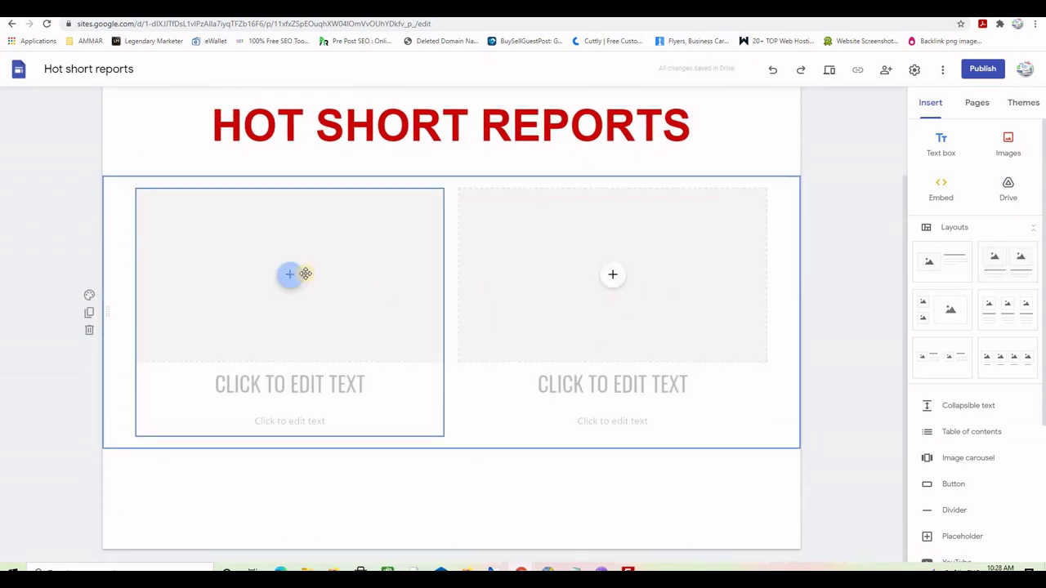
{"action": "left_click", "coordinate": [613, 276]}
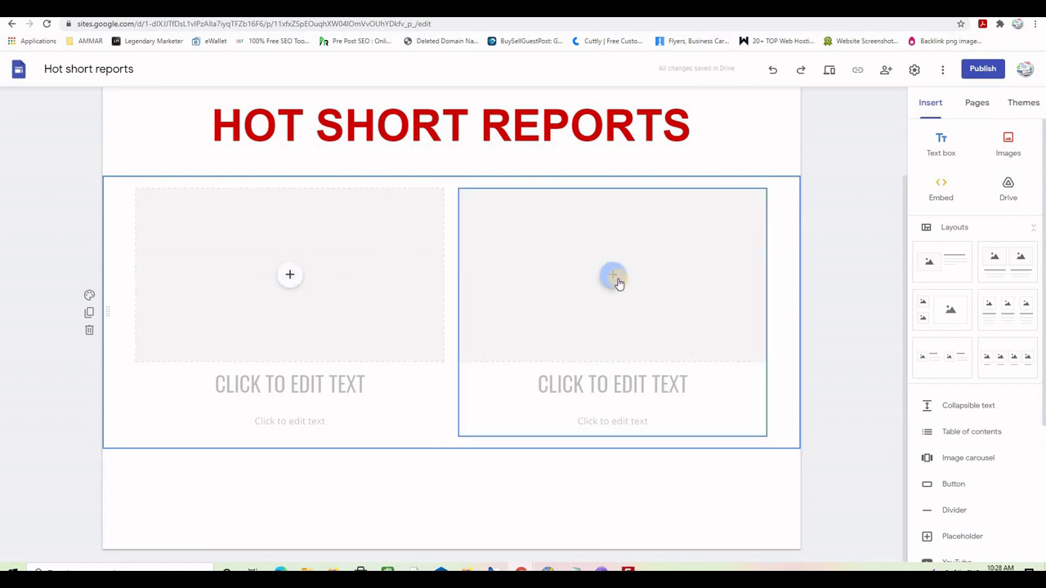
{"action": "left_click", "coordinate": [278, 252]}
{"action": "left_click", "coordinate": [597, 253]}
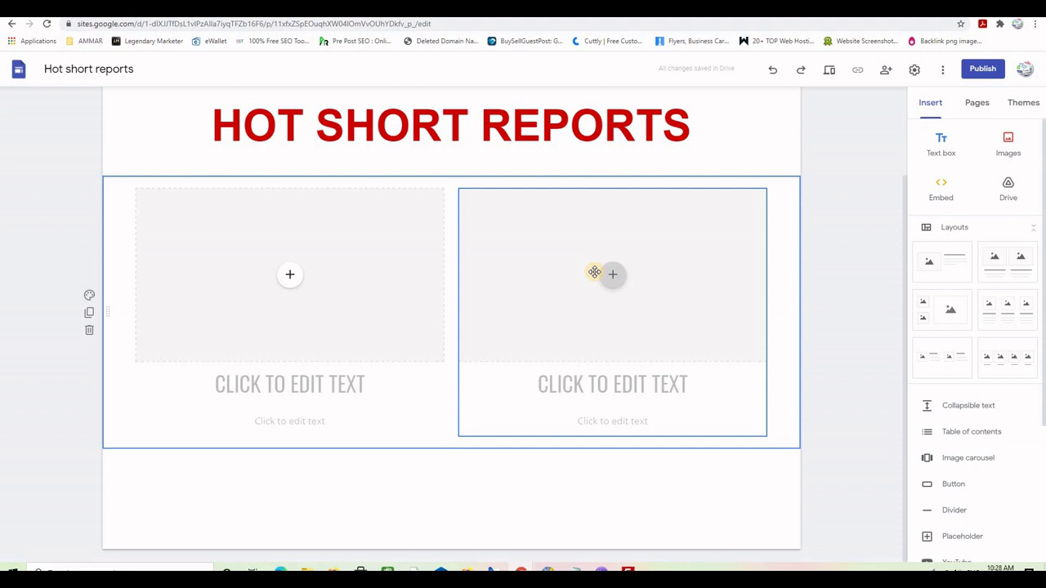
{"action": "left_click", "coordinate": [350, 384]}
{"action": "left_click", "coordinate": [663, 390]}
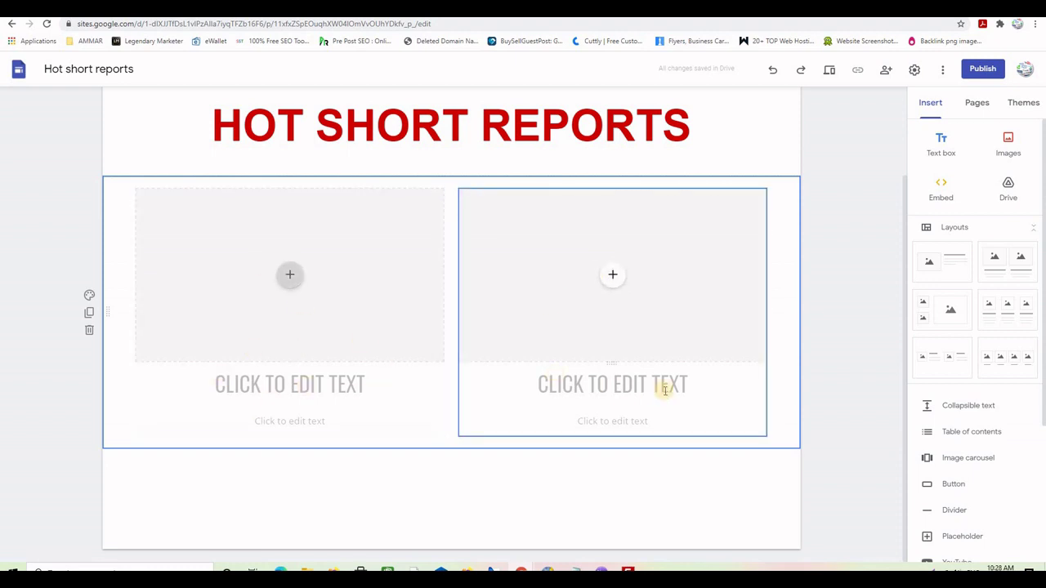
{"action": "left_click", "coordinate": [259, 380]}
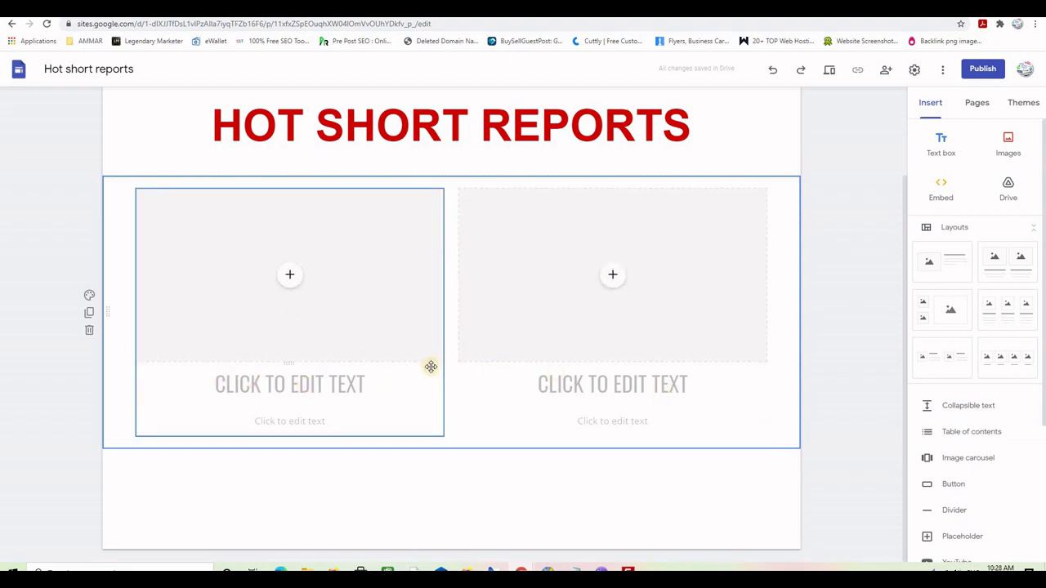
{"action": "left_click", "coordinate": [455, 497]}
Upload the Hot Short Reports book cover into the first column's image placeholder and resize it until the whole cover shows
{"action": "left_click", "coordinate": [290, 278]}
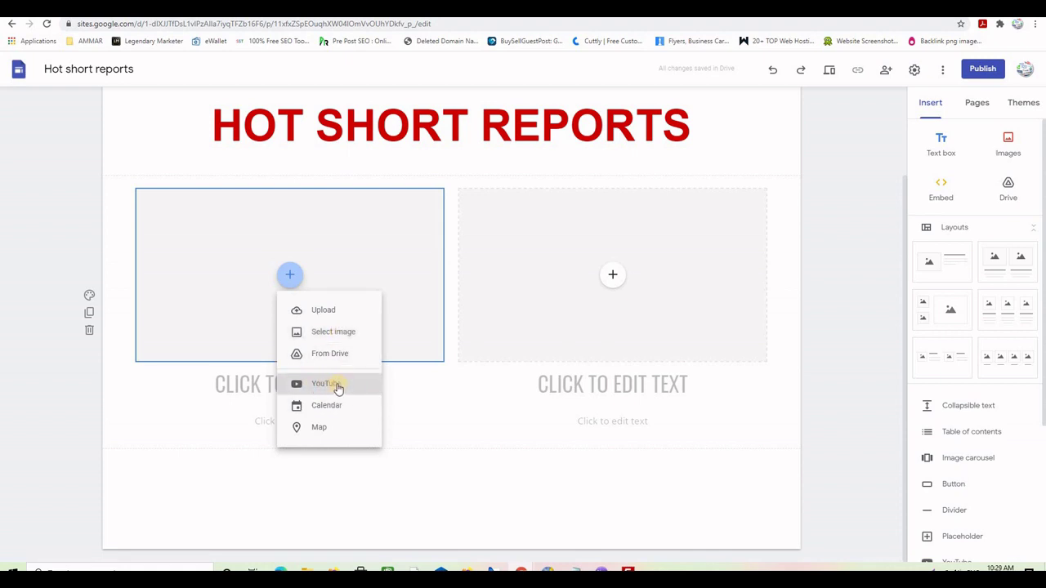
{"action": "left_click", "coordinate": [322, 312]}
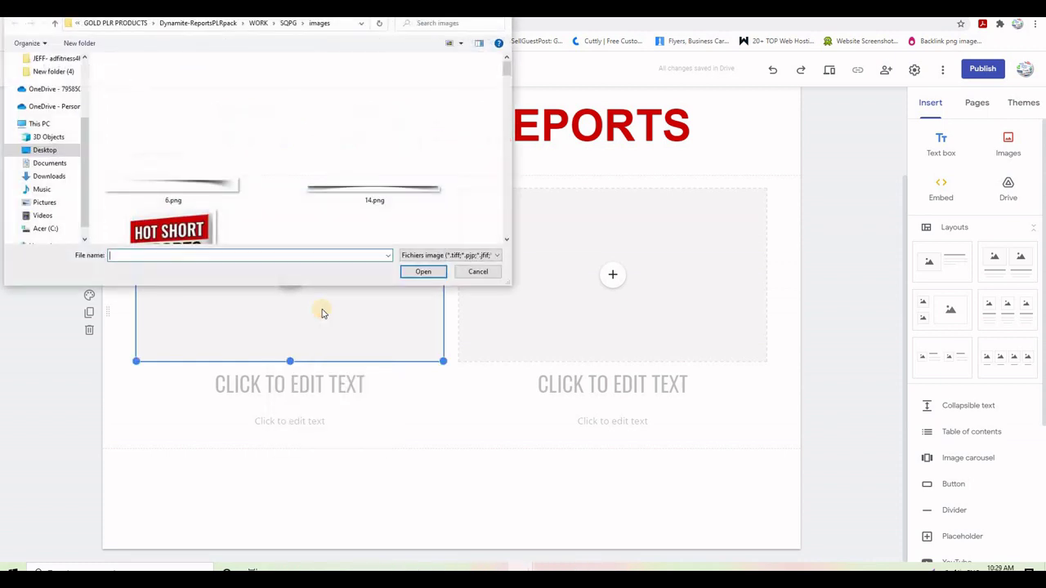
{"action": "double_click", "coordinate": [185, 168]}
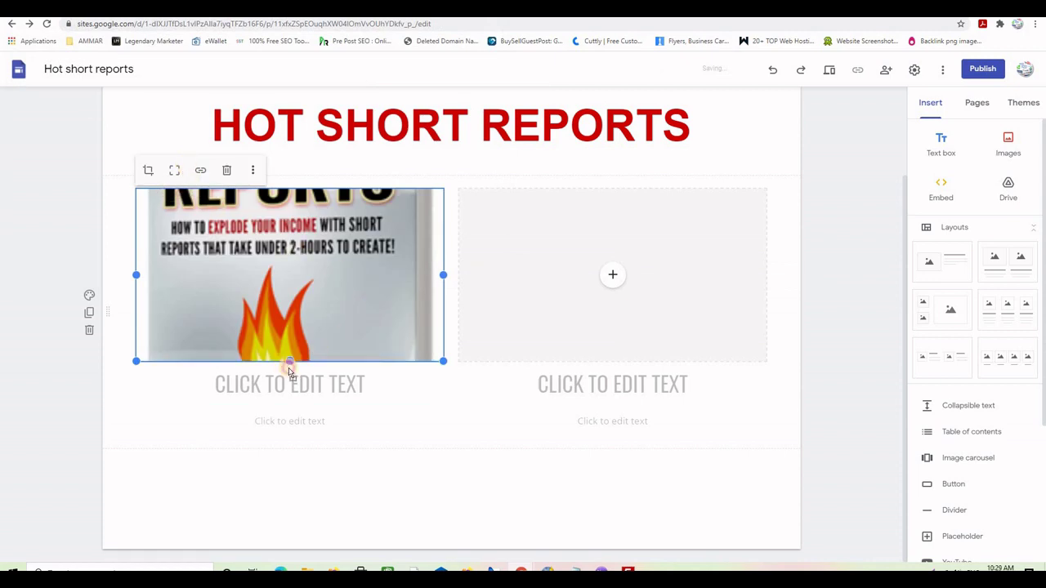
{"action": "left_click_drag", "start_coordinate": [289, 372], "coordinate": [290, 515]}
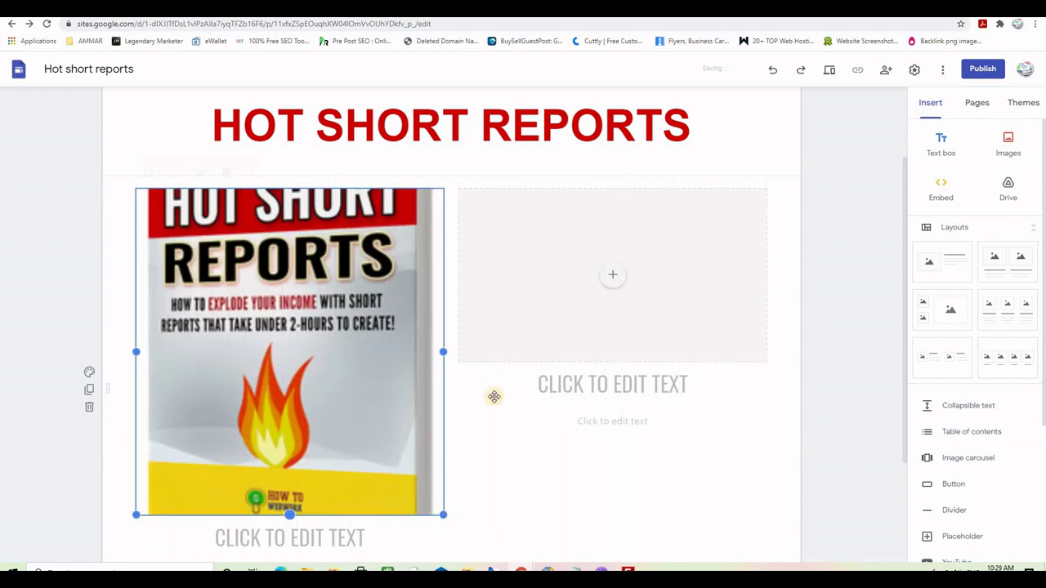
{"action": "scroll", "coordinate": [456, 463], "scroll_direction": "down", "scroll_amount": 1}
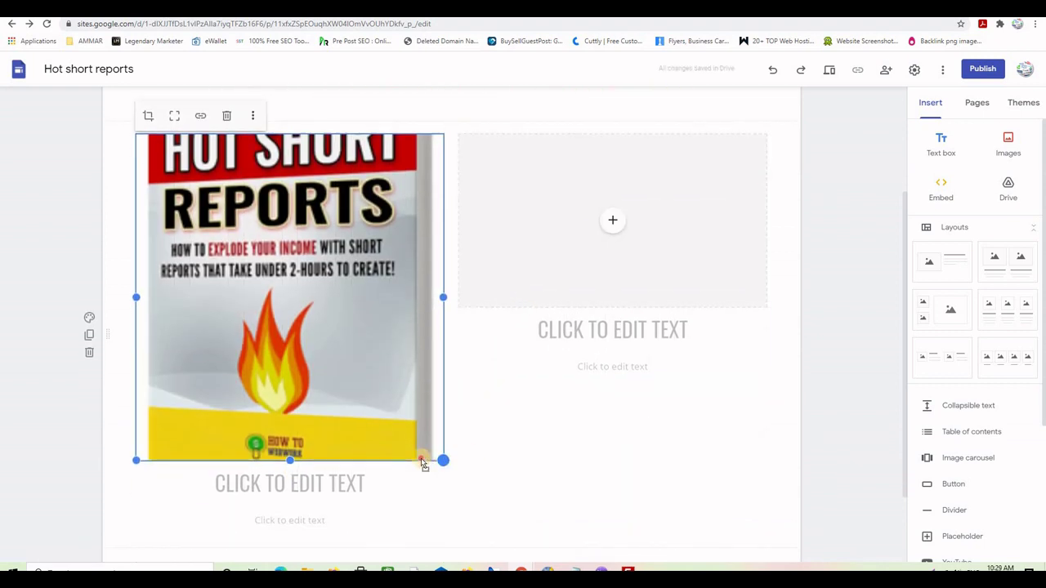
{"action": "left_click_drag", "start_coordinate": [424, 464], "coordinate": [385, 511]}
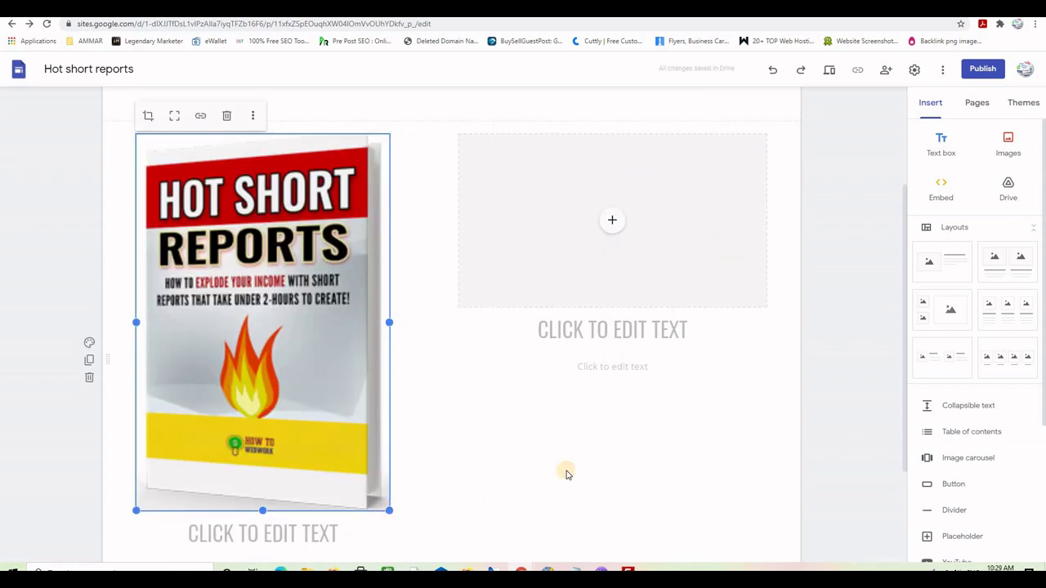
Widen the second column's placeholder group toward the book cover so that it nearly reaches the first column
{"action": "scroll", "coordinate": [532, 439], "scroll_direction": "up", "scroll_amount": 2}
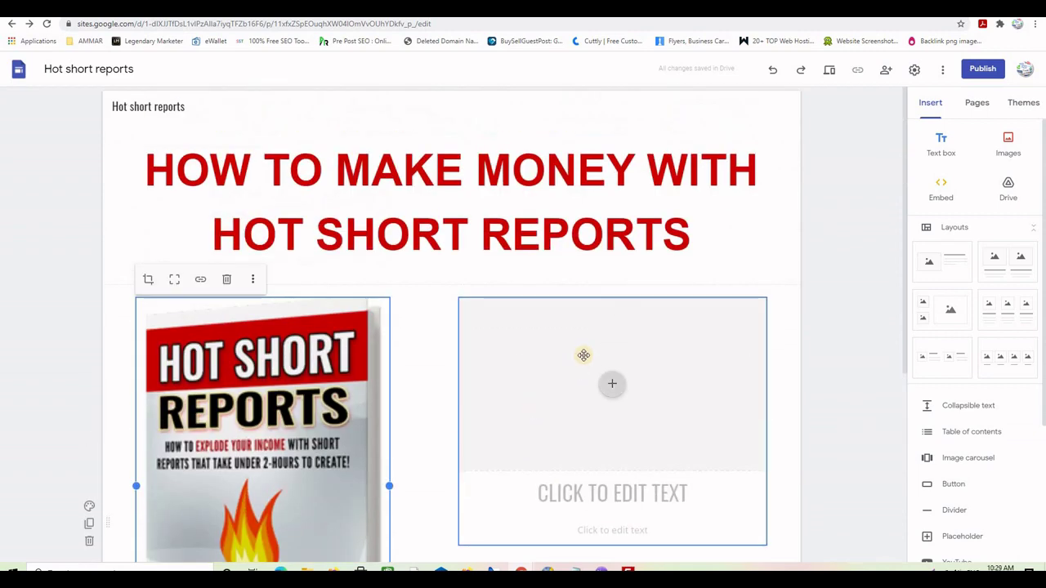
{"action": "left_click", "coordinate": [576, 342]}
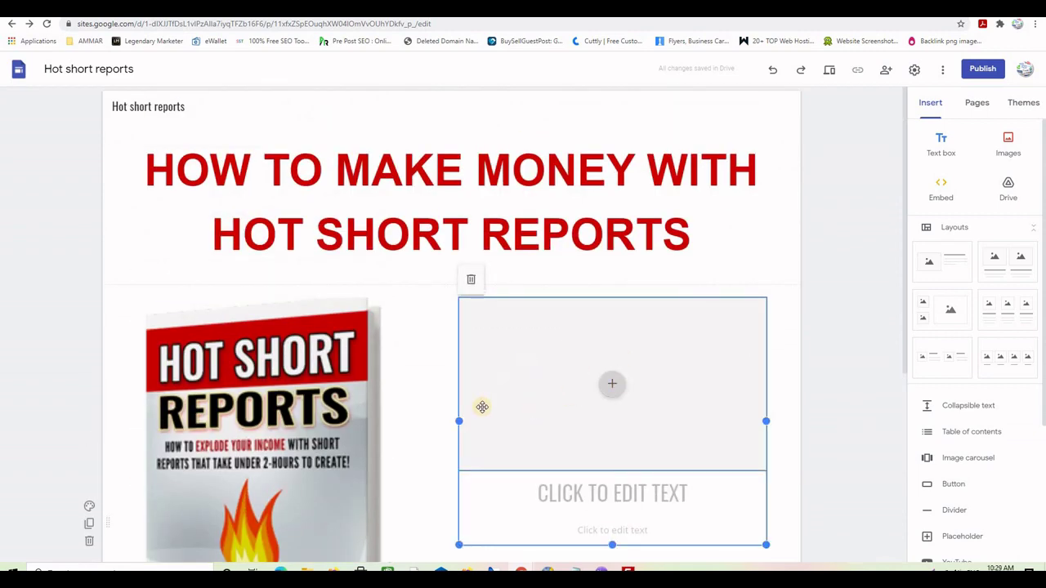
{"action": "mouse_move", "coordinate": [459, 421]}
{"action": "left_mouse_down"}
{"action": "mouse_move", "coordinate": [397, 431]}
{"action": "mouse_move", "coordinate": [407, 422]}
{"action": "left_mouse_up"}
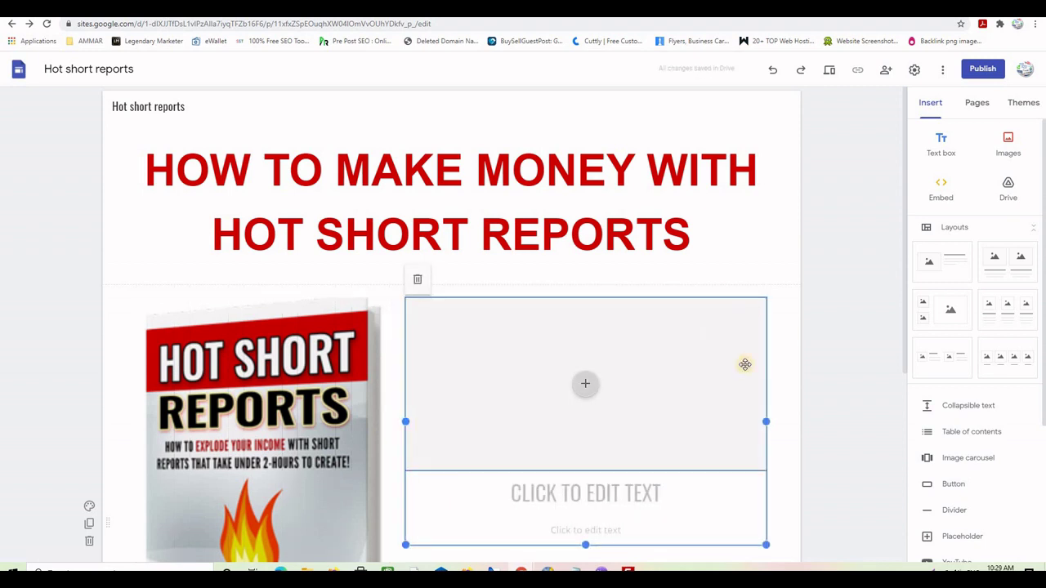
Upload header.png into the second column's image placeholder and resize it until the full width of its text shows
{"action": "left_click", "coordinate": [586, 387]}
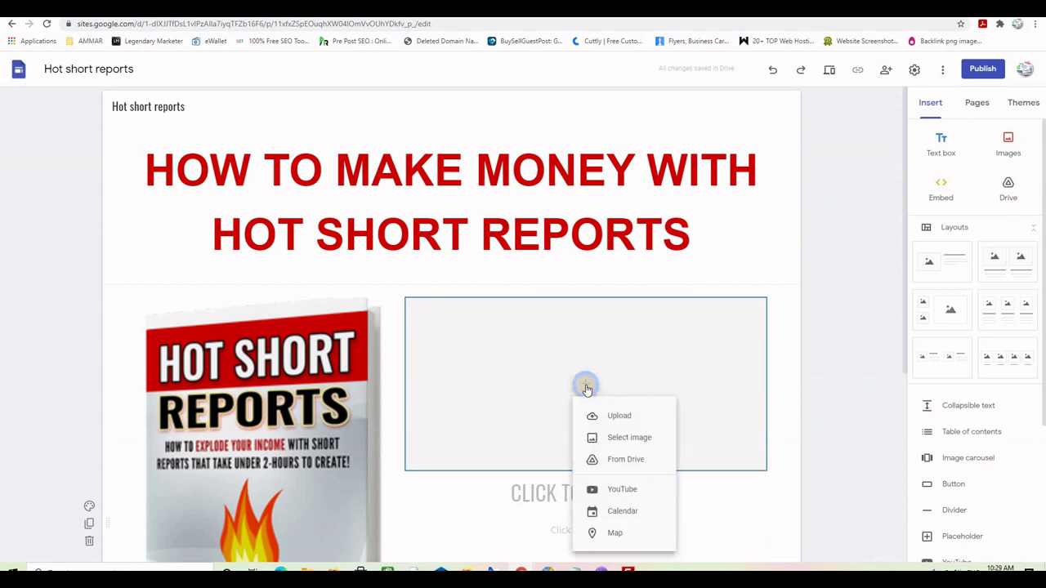
{"action": "left_click", "coordinate": [621, 417]}
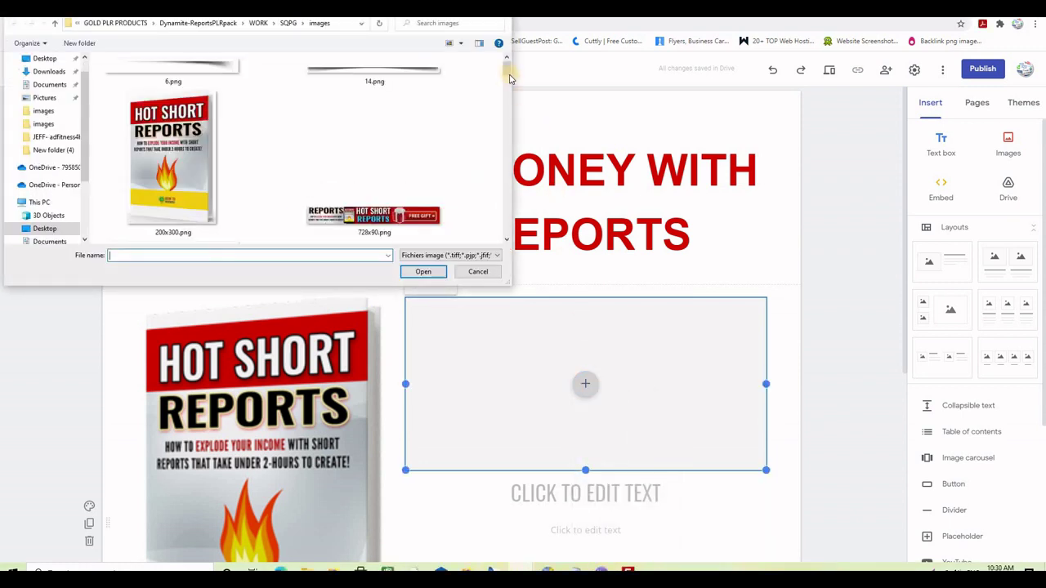
{"action": "left_click_drag", "start_coordinate": [507, 74], "coordinate": [510, 133]}
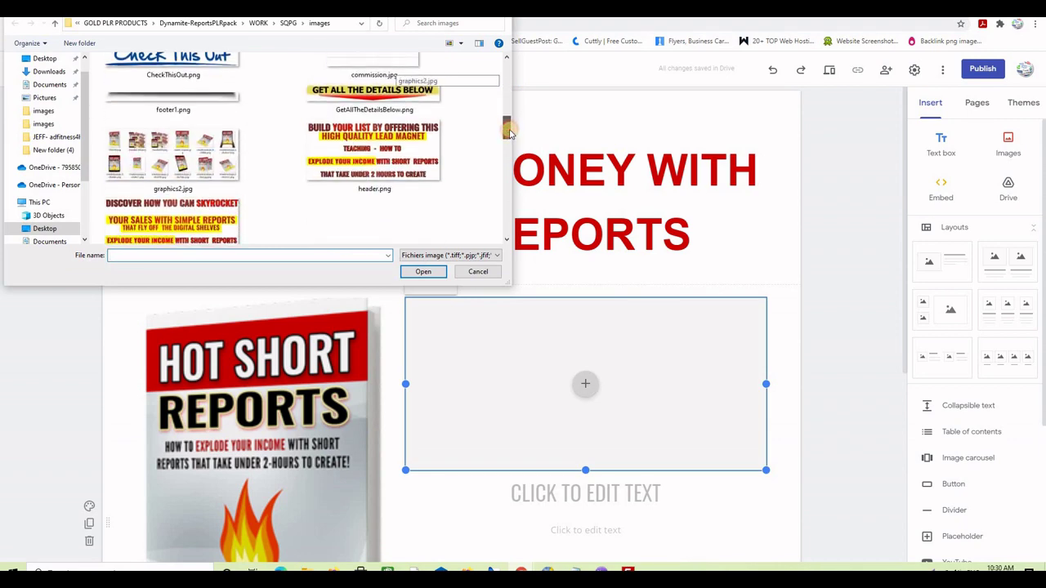
{"action": "double_click", "coordinate": [386, 156]}
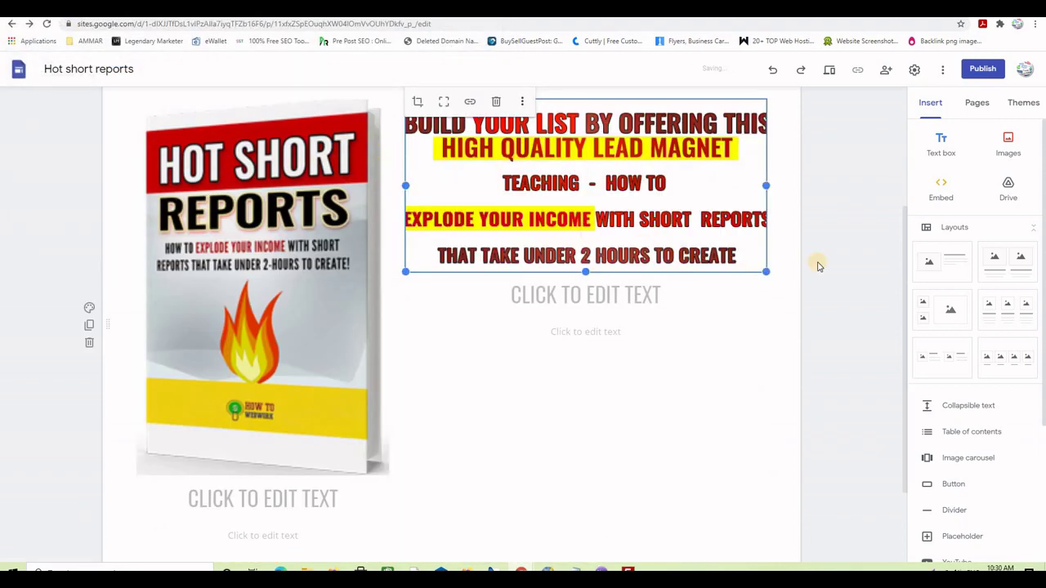
{"action": "scroll", "coordinate": [818, 270], "scroll_direction": "up", "scroll_amount": 2}
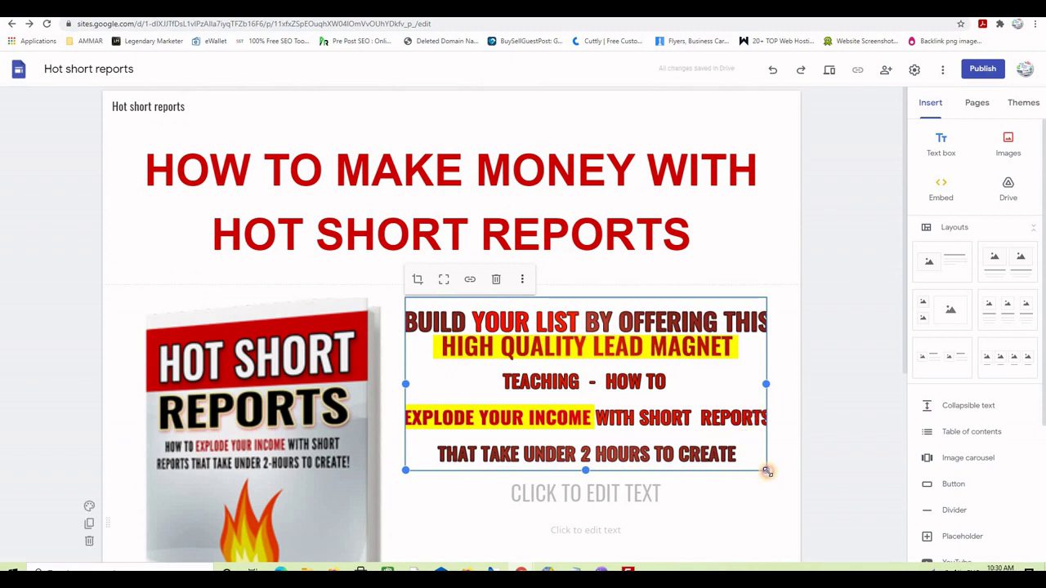
{"action": "left_click_drag", "start_coordinate": [767, 471], "coordinate": [773, 462]}
{"action": "scroll", "coordinate": [771, 457], "scroll_direction": "down", "scroll_amount": 3}
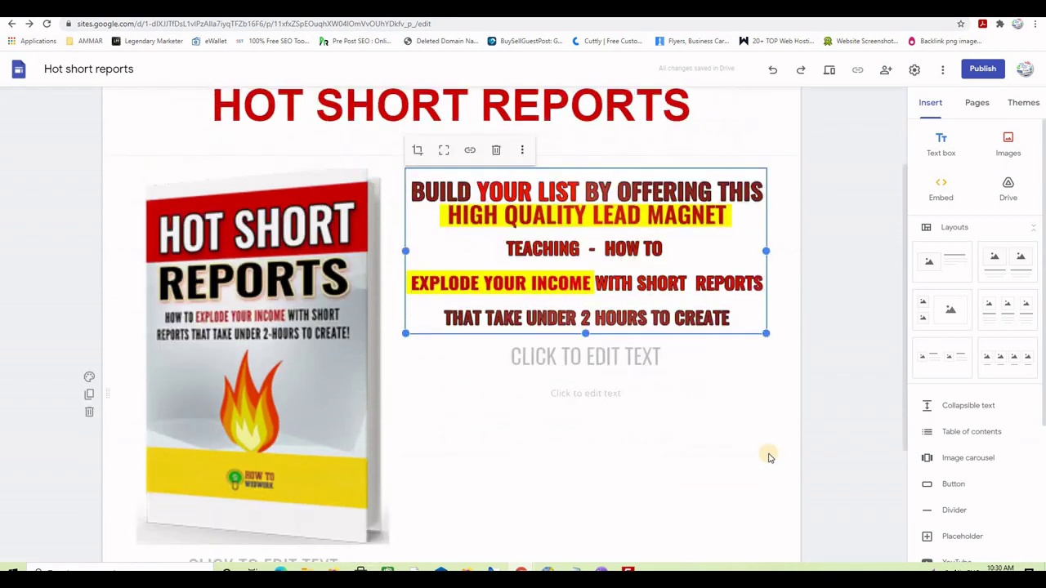
{"action": "scroll", "coordinate": [701, 396], "scroll_direction": "up", "scroll_amount": 3}
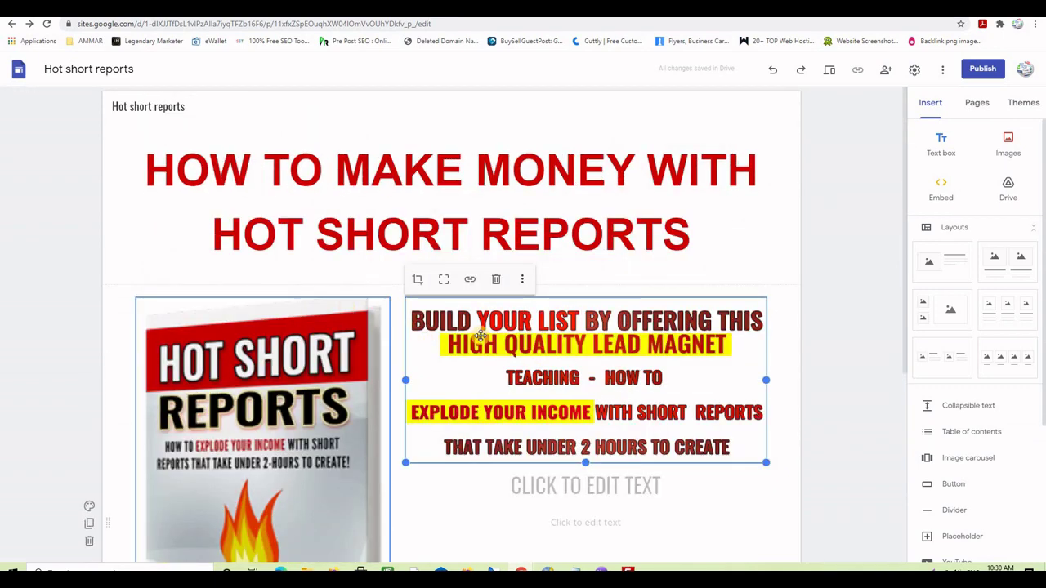
Remove the empty heading and body text placeholders beneath the book cover and make the cover image slightly shorter
{"action": "scroll", "coordinate": [517, 378], "scroll_direction": "down", "scroll_amount": 4}
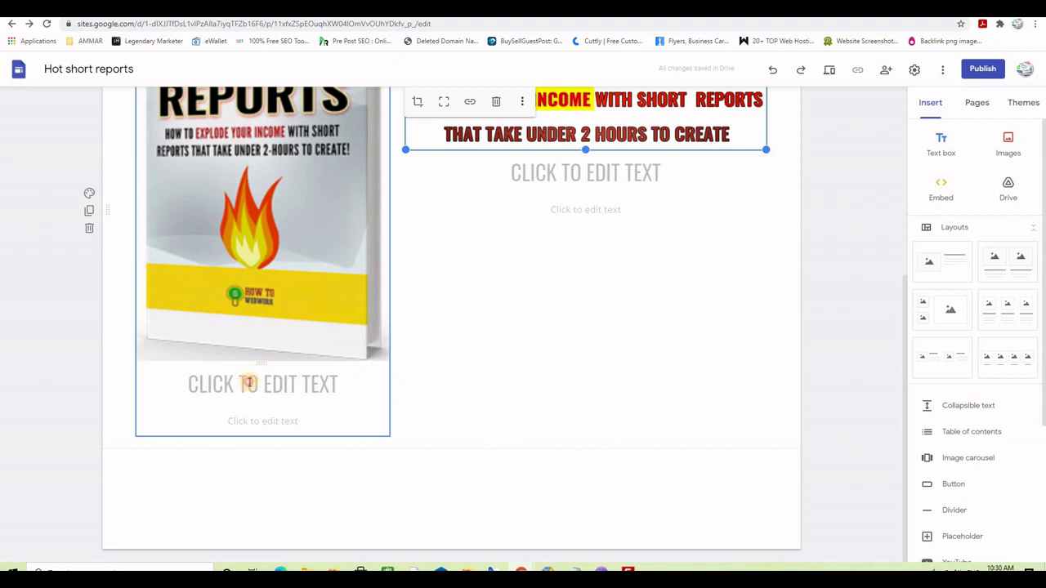
{"action": "left_click", "coordinate": [283, 381]}
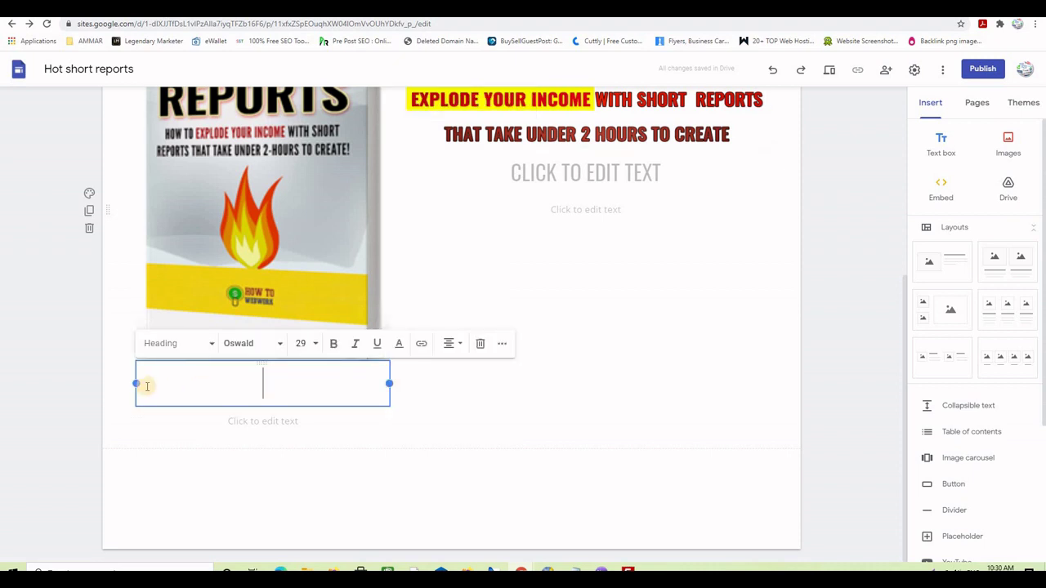
{"action": "left_click", "coordinate": [481, 343]}
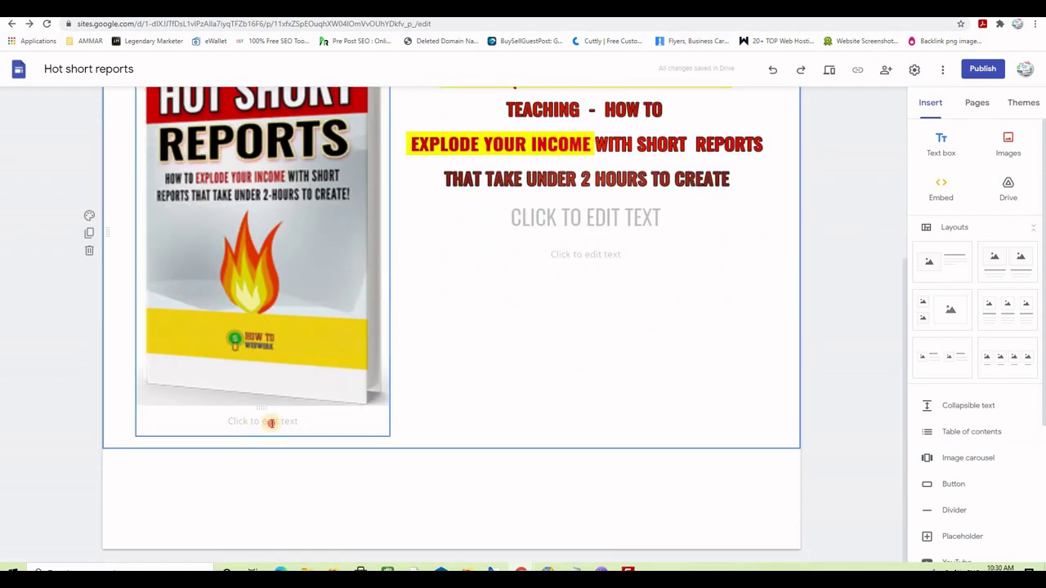
{"action": "left_click", "coordinate": [270, 421]}
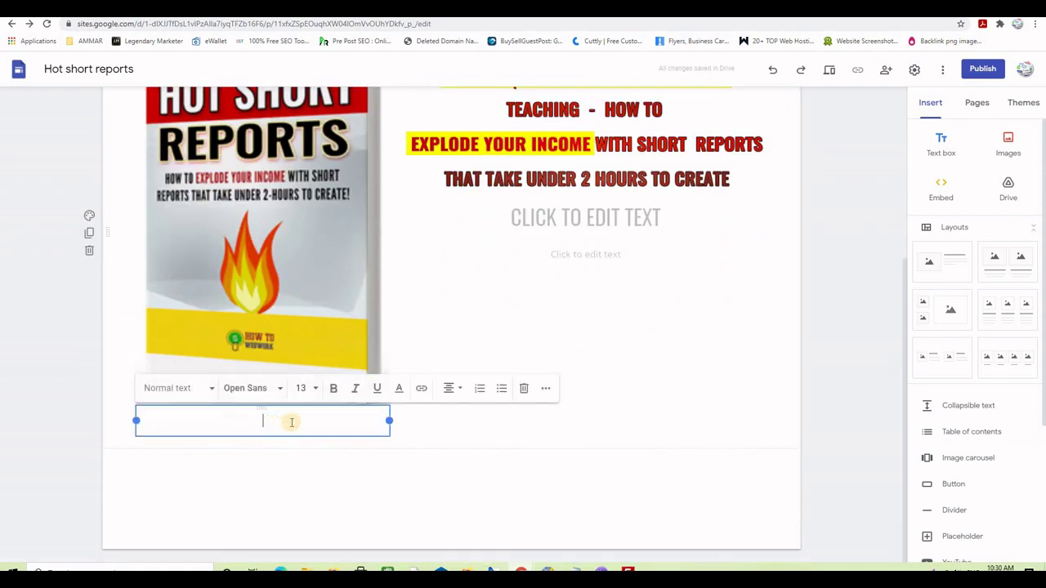
{"action": "left_click", "coordinate": [523, 388]}
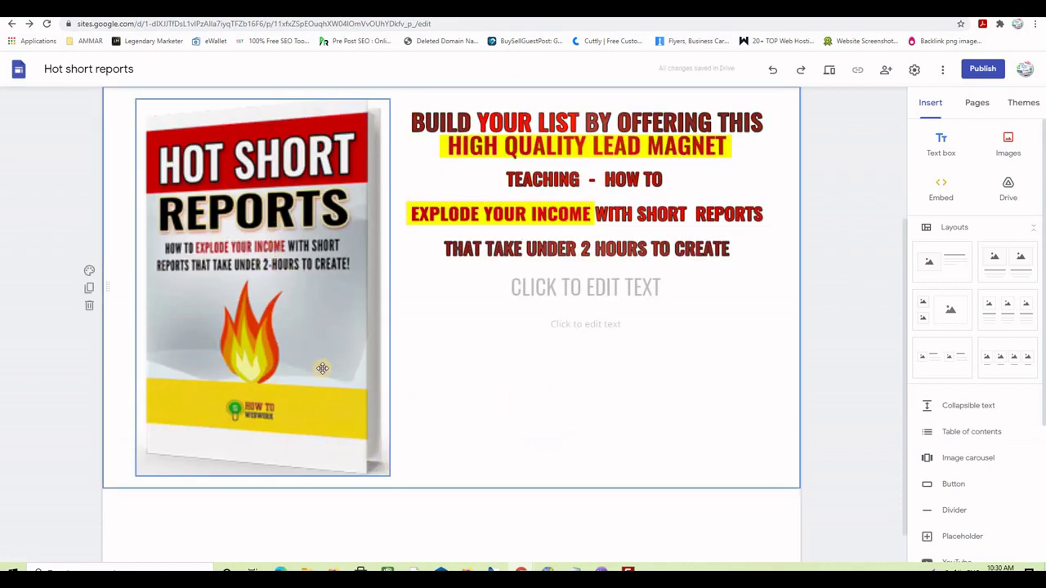
{"action": "left_click", "coordinate": [376, 467]}
{"action": "mouse_move", "coordinate": [389, 477]}
{"action": "left_mouse_down"}
{"action": "mouse_move", "coordinate": [392, 485]}
{"action": "mouse_move", "coordinate": [374, 472]}
{"action": "mouse_move", "coordinate": [387, 472]}
{"action": "left_mouse_up"}
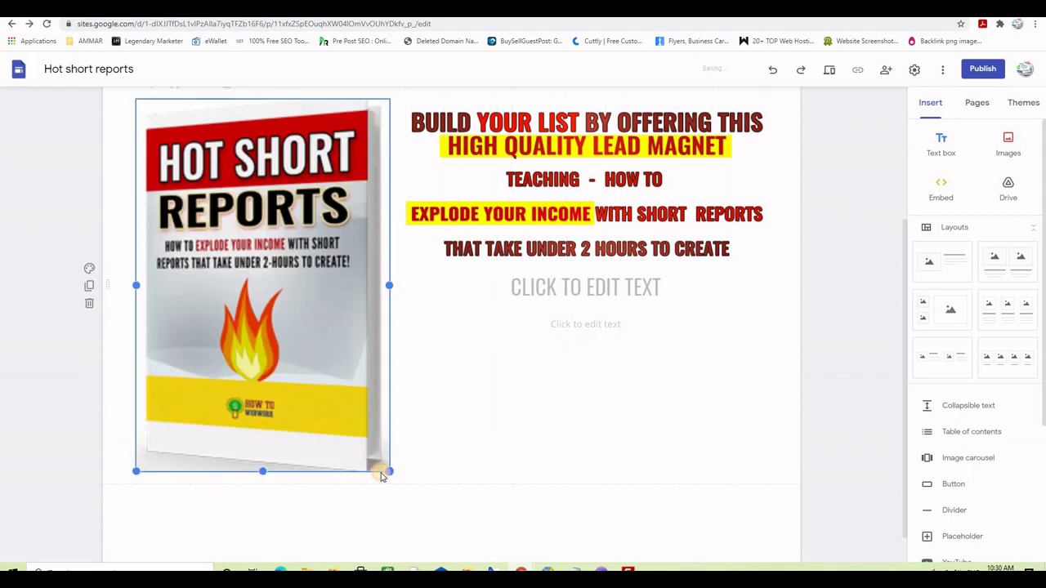
Remove the empty heading and body text placeholders beneath the header image in the second column
{"action": "left_click", "coordinate": [598, 290]}
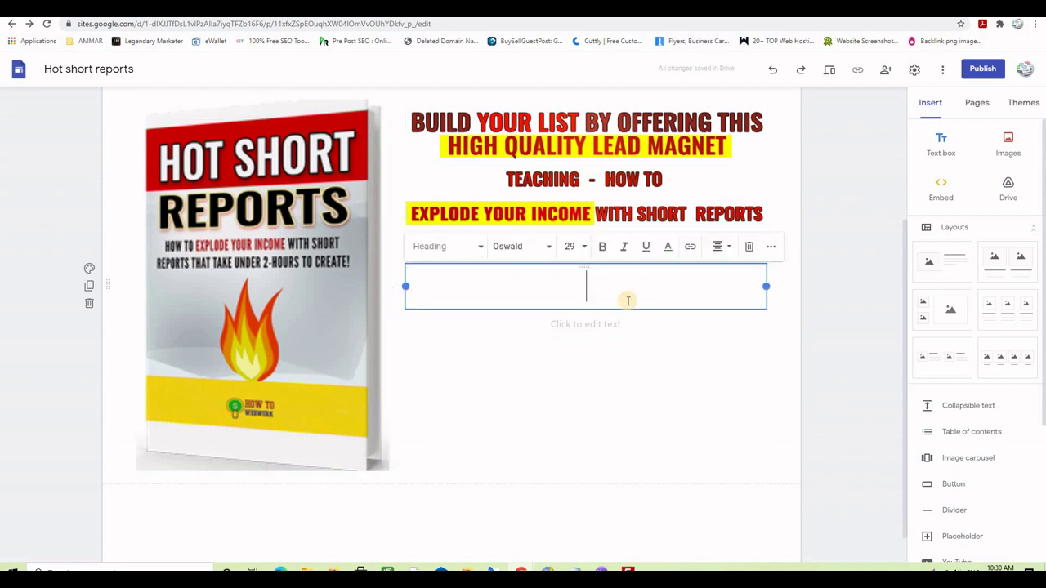
{"action": "left_click", "coordinate": [589, 360]}
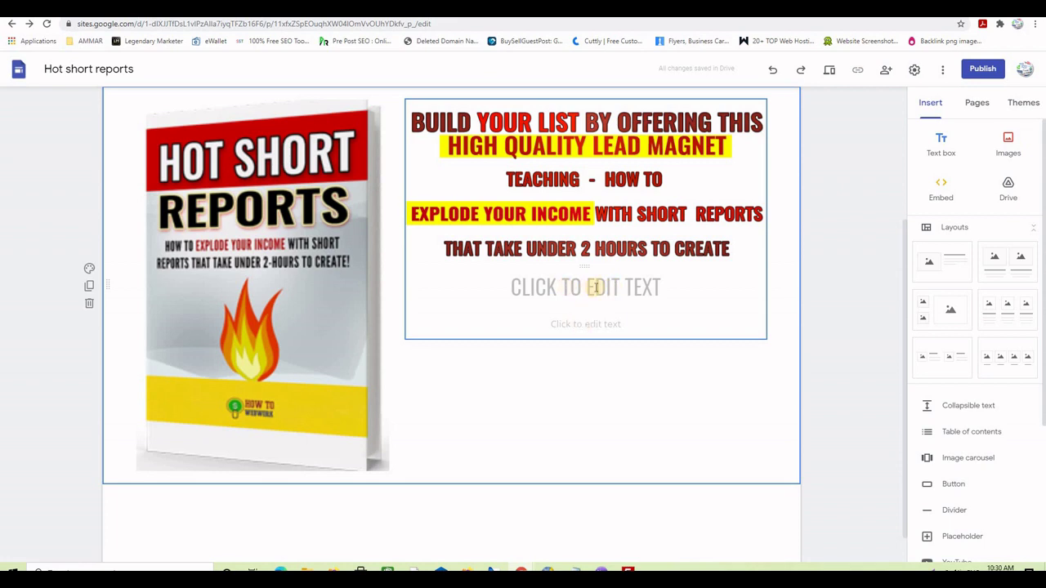
{"action": "left_click", "coordinate": [596, 288]}
{"action": "key", "text": "BackSpace"}
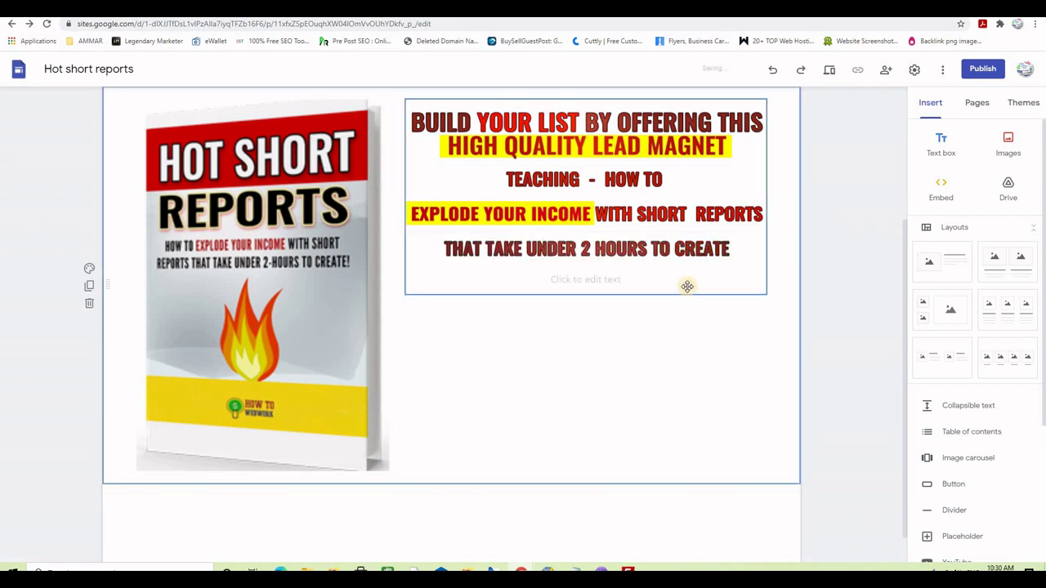
{"action": "left_click", "coordinate": [621, 283]}
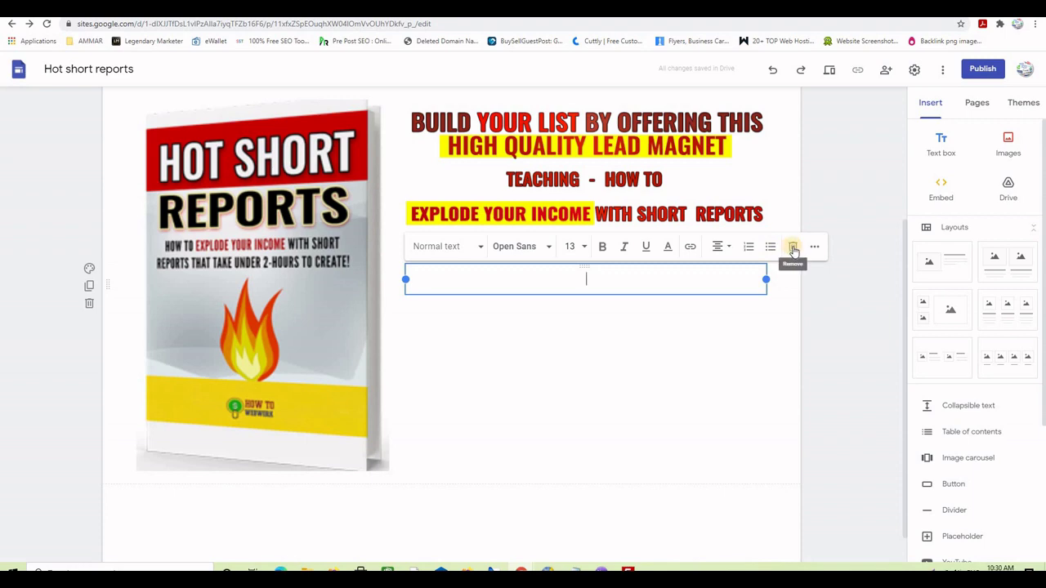
{"action": "left_click", "coordinate": [793, 248]}
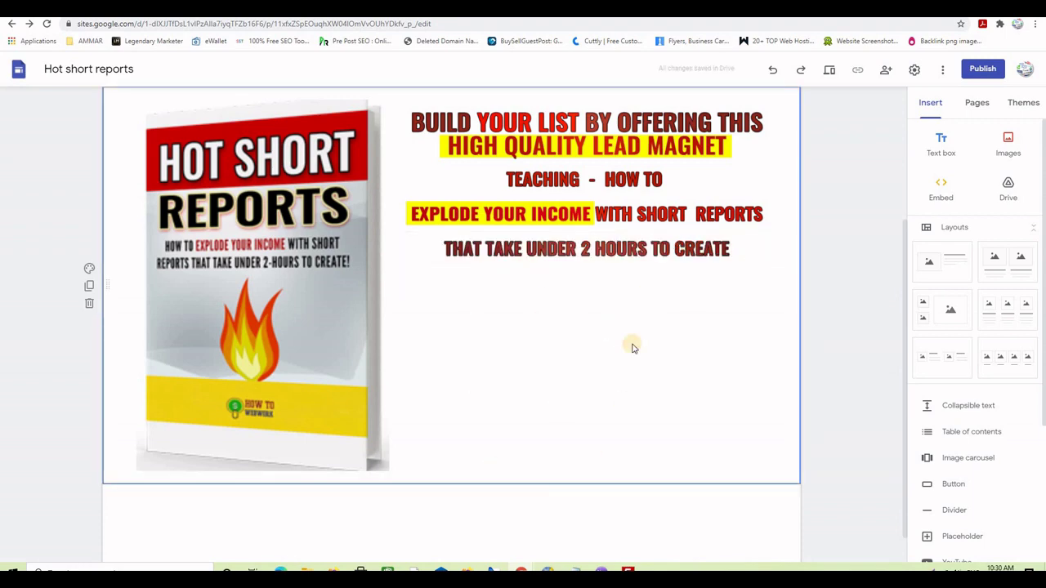
Publish the site to the web under the address hot-short-reports
{"action": "scroll", "coordinate": [570, 376], "scroll_direction": "up", "scroll_amount": 3}
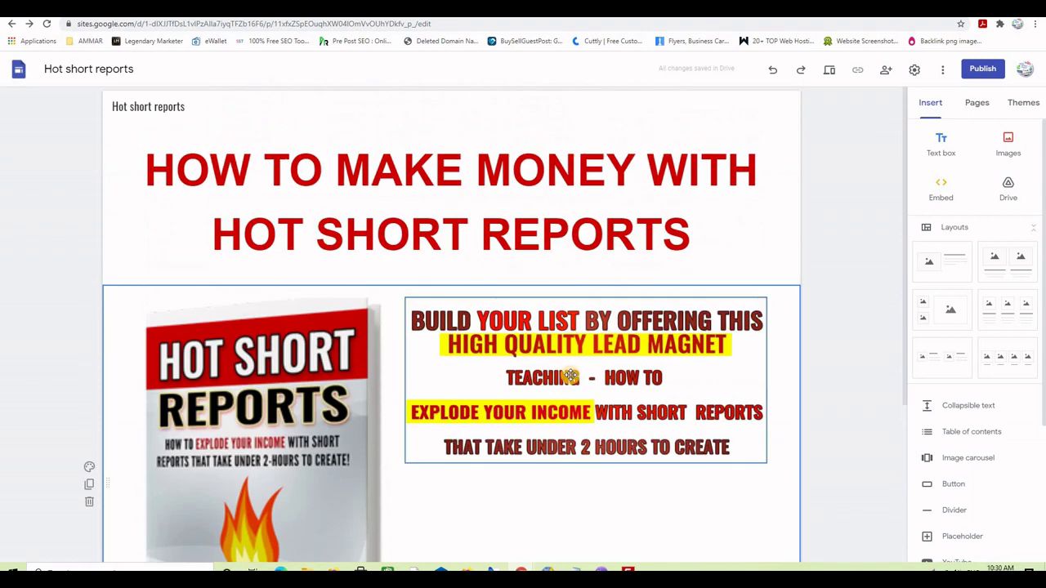
{"action": "scroll", "coordinate": [572, 375], "scroll_direction": "down", "scroll_amount": 3}
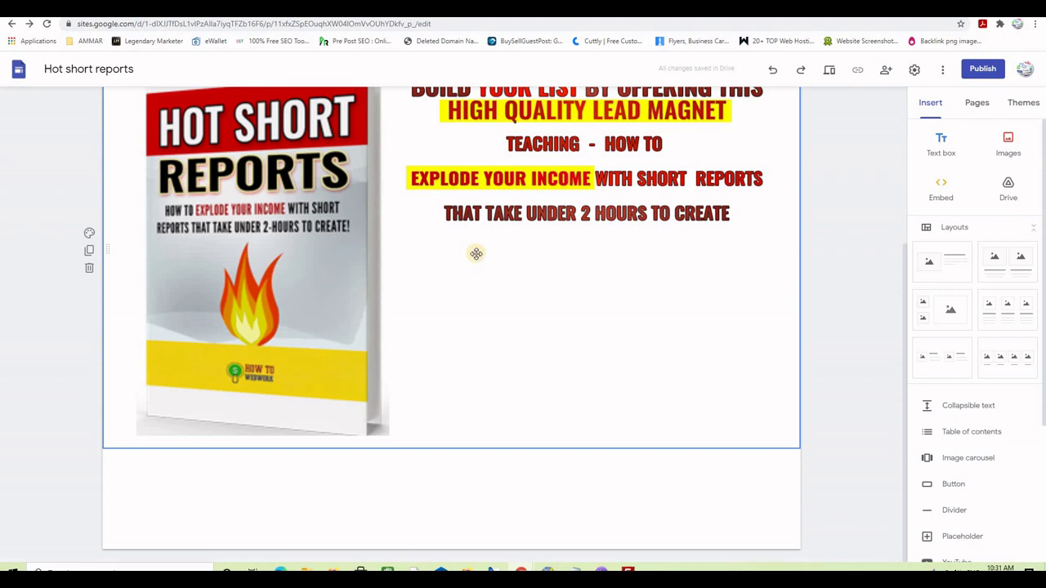
{"action": "scroll", "coordinate": [476, 253], "scroll_direction": "up", "scroll_amount": 3}
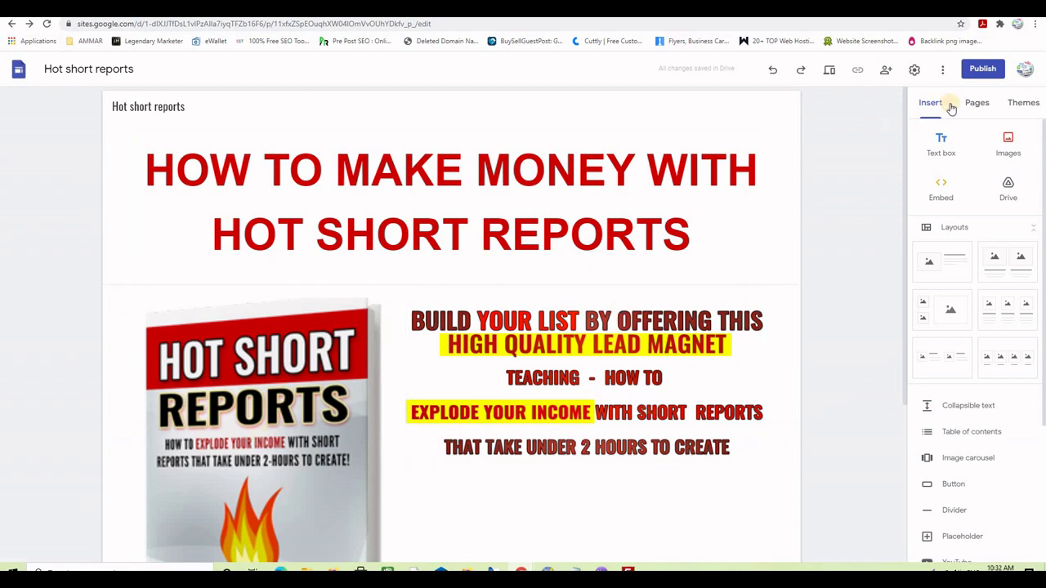
{"action": "left_click", "coordinate": [989, 71]}
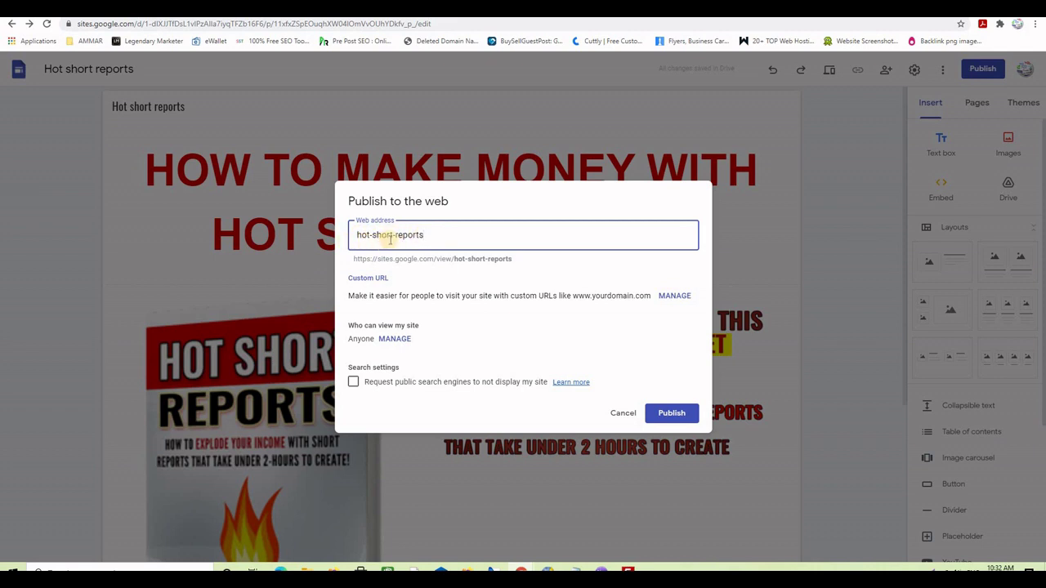
{"action": "left_click", "coordinate": [673, 415]}
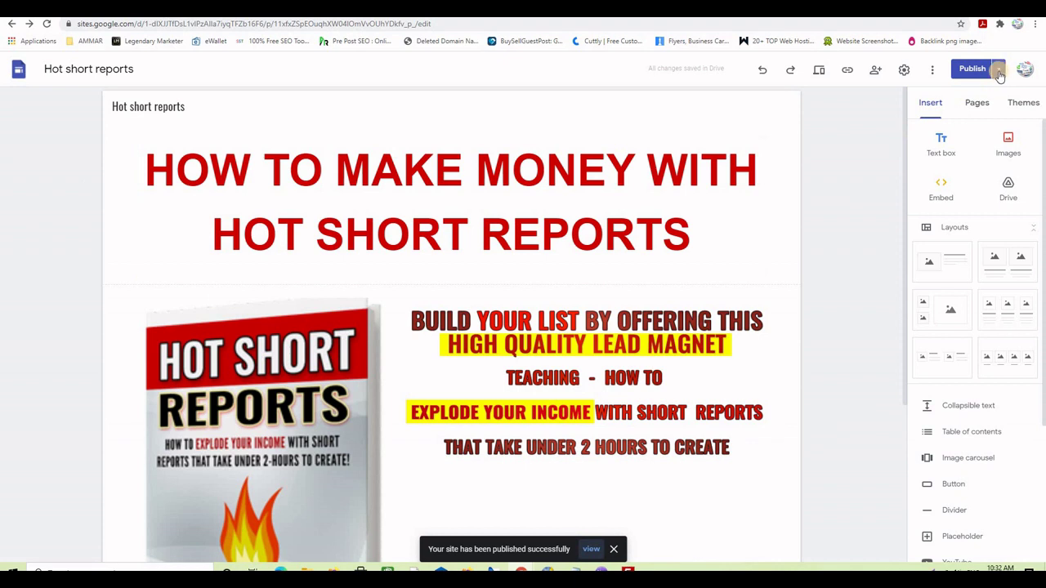
View the published site, examine the headline, book cover and header image on the live page, and close it again
{"action": "left_click", "coordinate": [999, 72]}
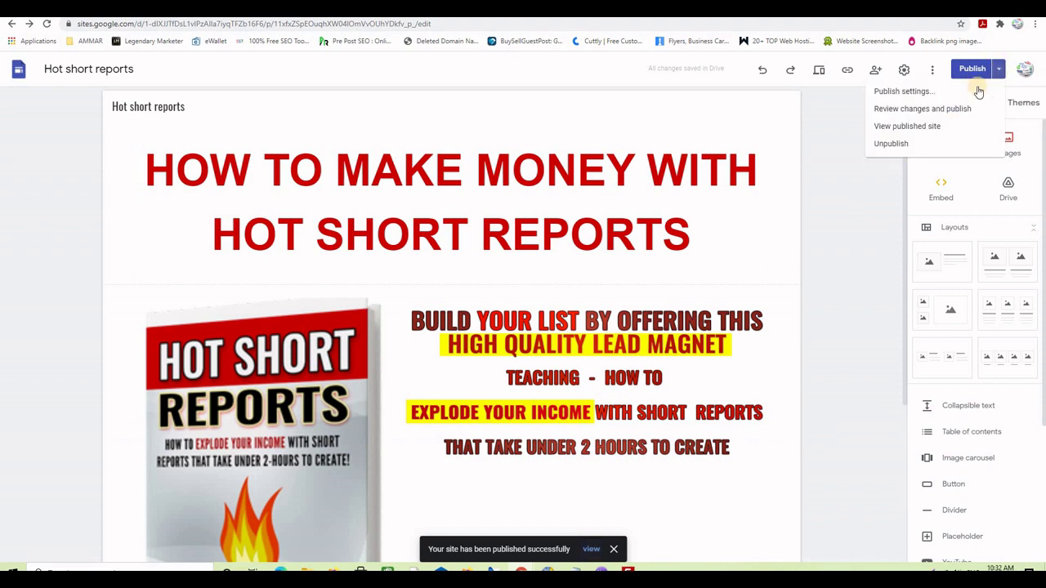
{"action": "left_click", "coordinate": [902, 128]}
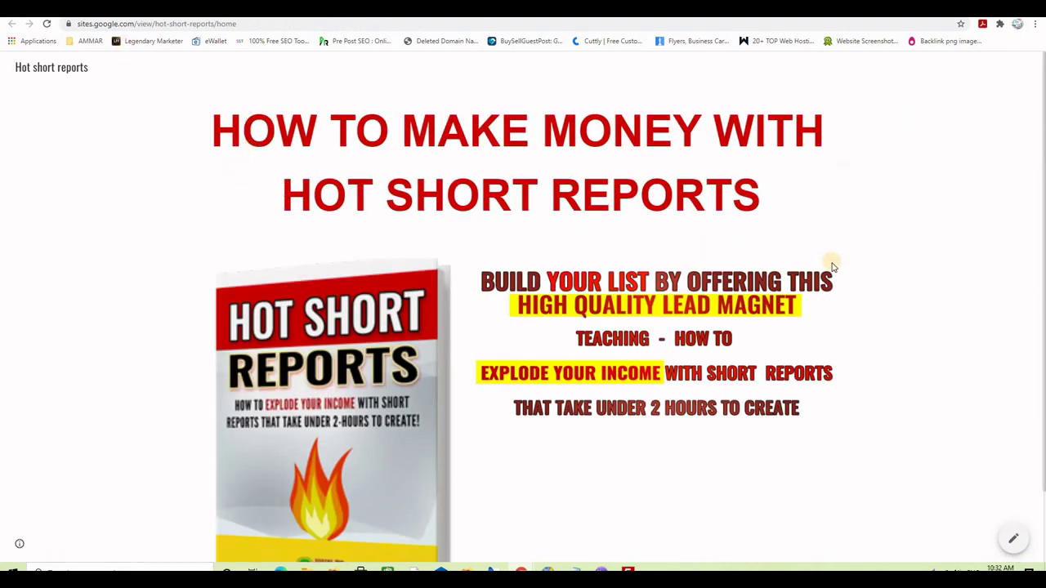
{"action": "scroll", "coordinate": [831, 268], "scroll_direction": "down", "scroll_amount": 1}
{"action": "scroll", "coordinate": [831, 269], "scroll_direction": "up", "scroll_amount": 1}
{"action": "scroll", "coordinate": [831, 271], "scroll_direction": "down", "scroll_amount": 1}
{"action": "scroll", "coordinate": [831, 269], "scroll_direction": "up", "scroll_amount": 1}
{"action": "scroll", "coordinate": [413, 271], "scroll_direction": "down", "scroll_amount": 1}
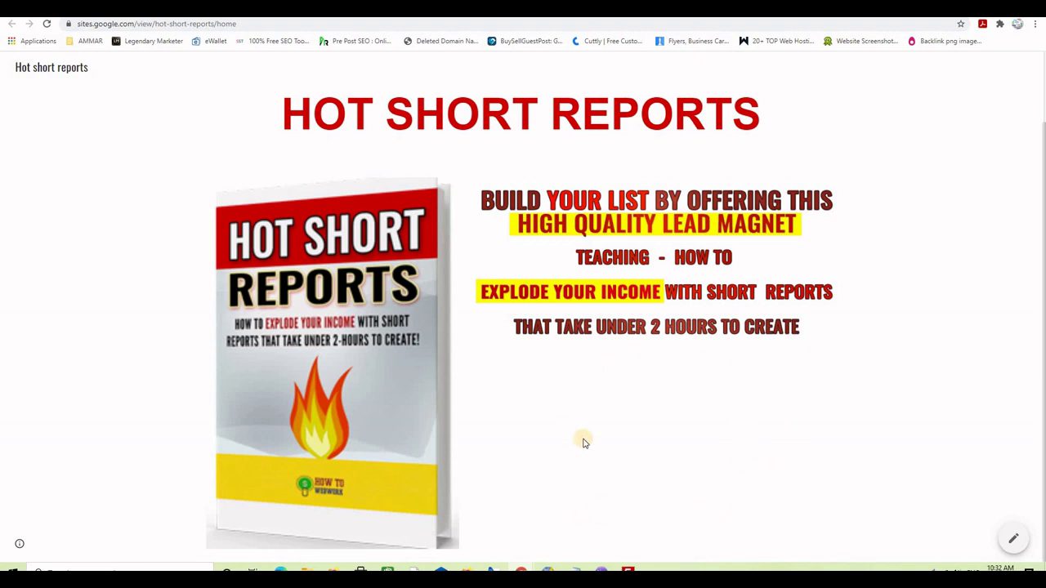
{"action": "scroll", "coordinate": [646, 418], "scroll_direction": "up", "scroll_amount": 1}
{"action": "scroll", "coordinate": [669, 458], "scroll_direction": "down", "scroll_amount": 1}
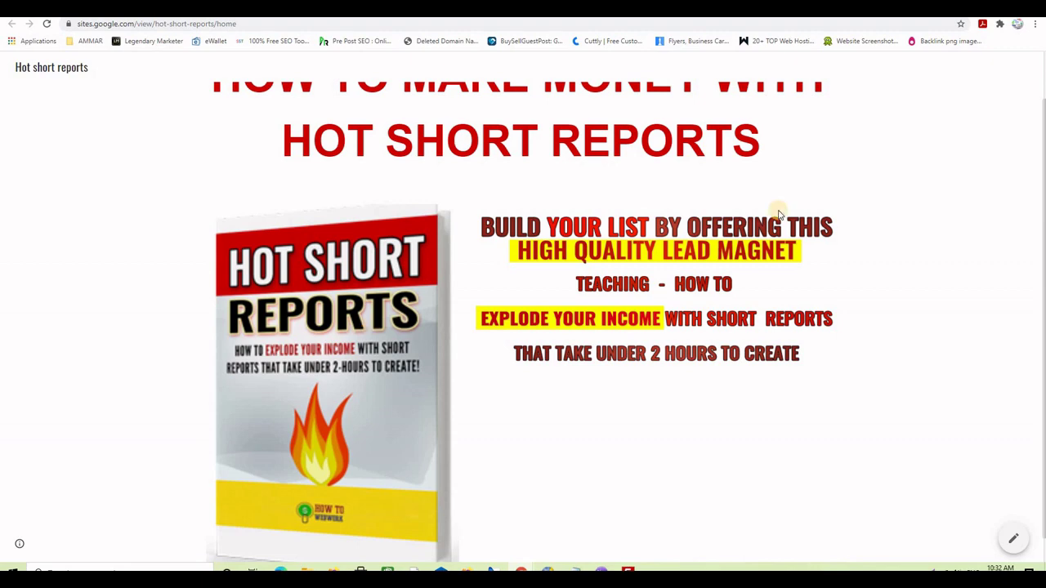
{"action": "key", "text": "ctrl+w"}
Embed the placeholder code "code" on the page and place the embed block beneath the header image in the second column
{"action": "scroll", "coordinate": [654, 376], "scroll_direction": "down", "scroll_amount": 3}
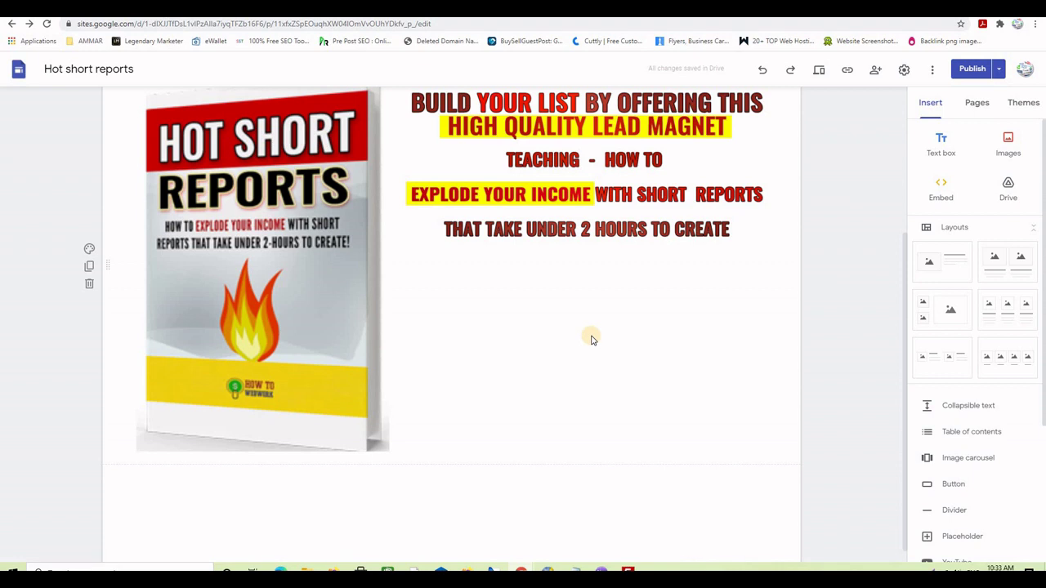
{"action": "scroll", "coordinate": [599, 332], "scroll_direction": "up", "scroll_amount": 2}
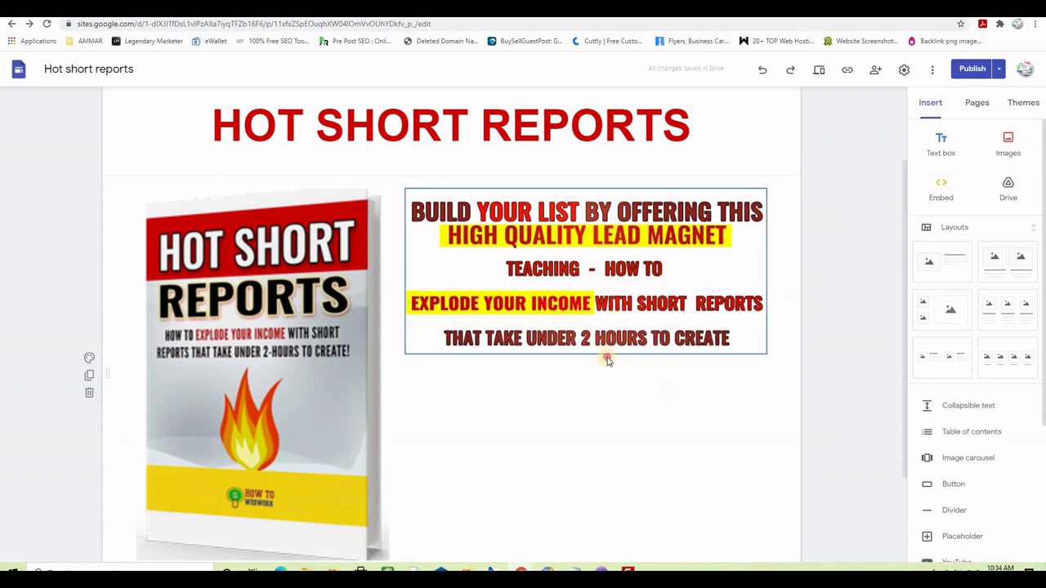
{"action": "left_click", "coordinate": [941, 184]}
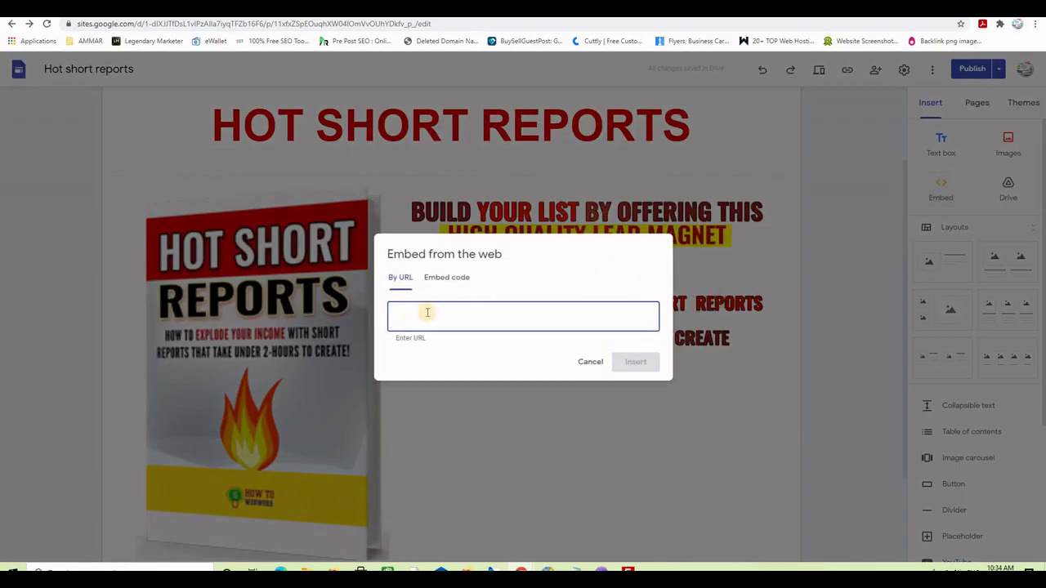
{"action": "left_click", "coordinate": [447, 277]}
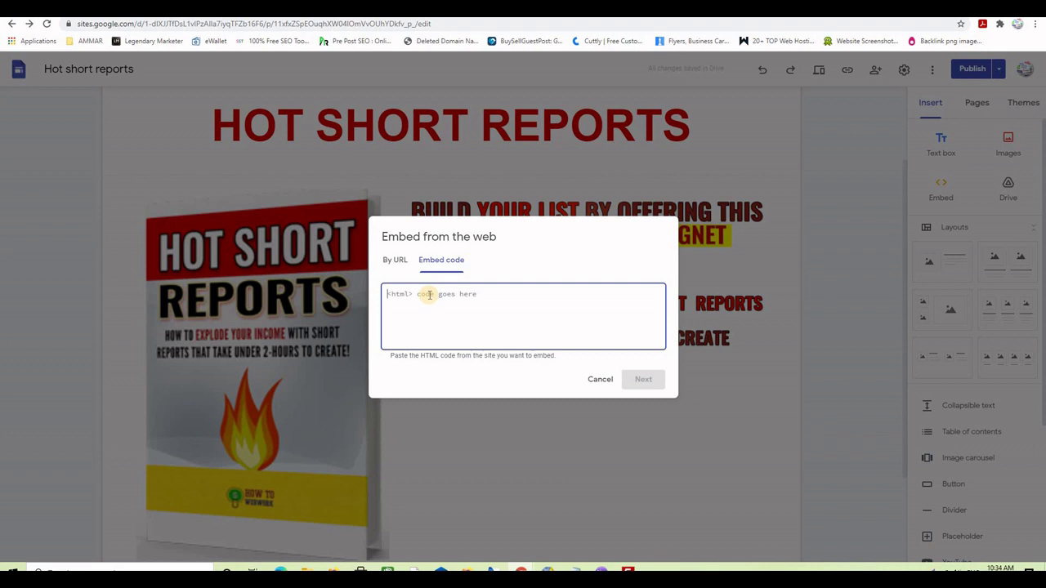
{"action": "type", "text": "code"}
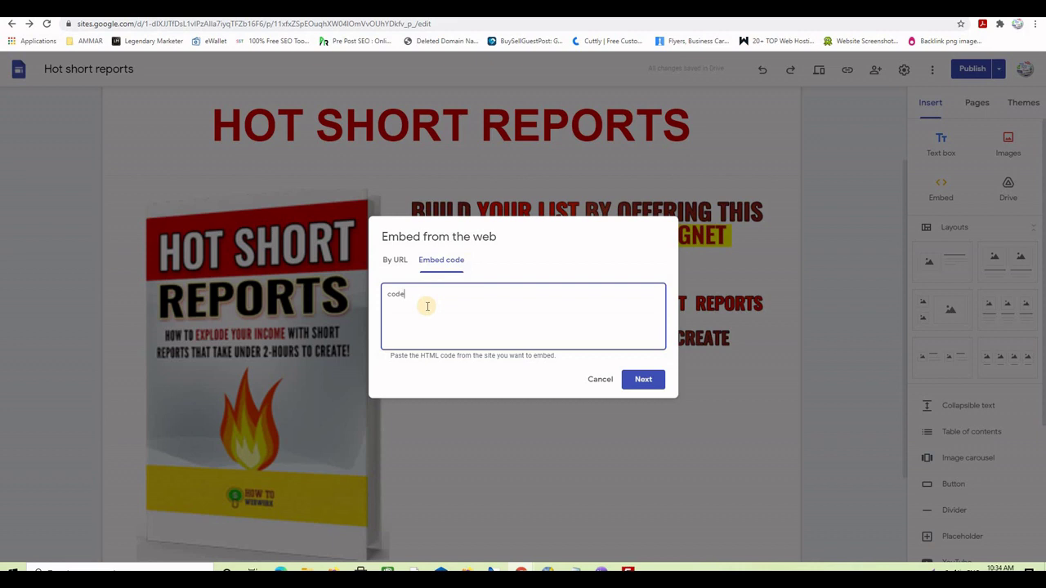
{"action": "left_click", "coordinate": [643, 379]}
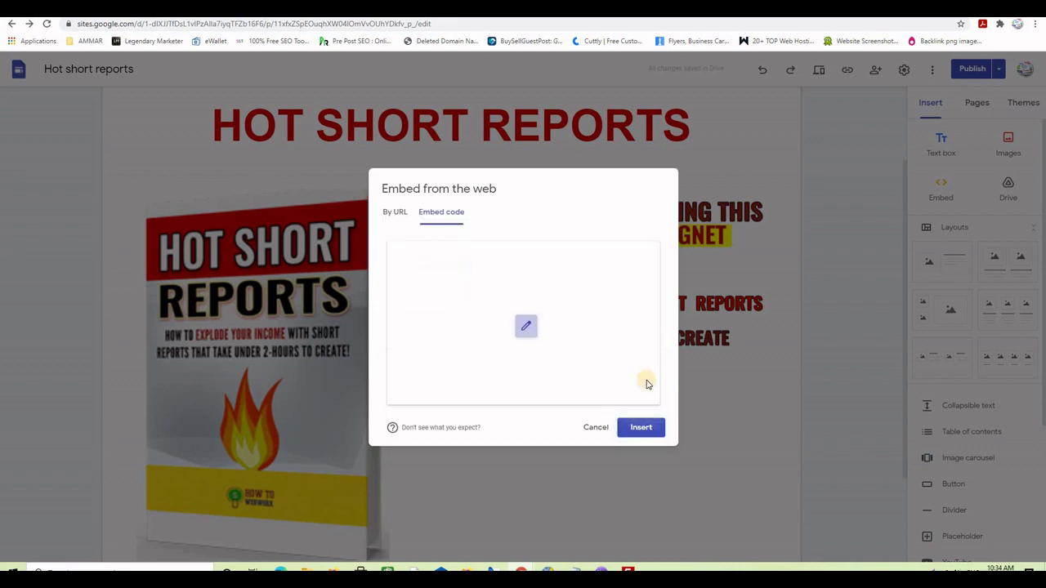
{"action": "left_click", "coordinate": [640, 427]}
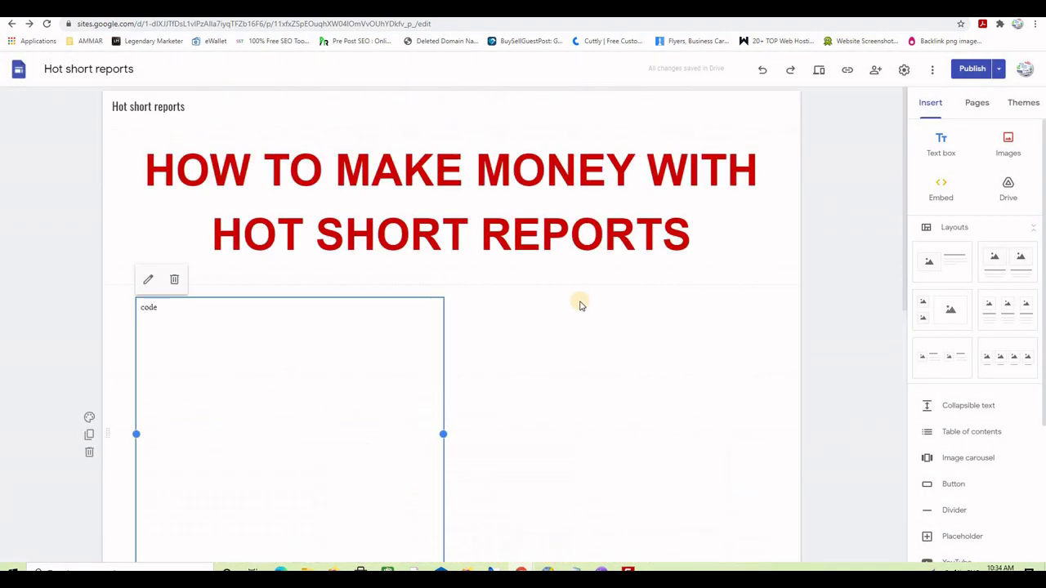
{"action": "left_click_drag", "start_coordinate": [428, 250], "coordinate": [580, 226]}
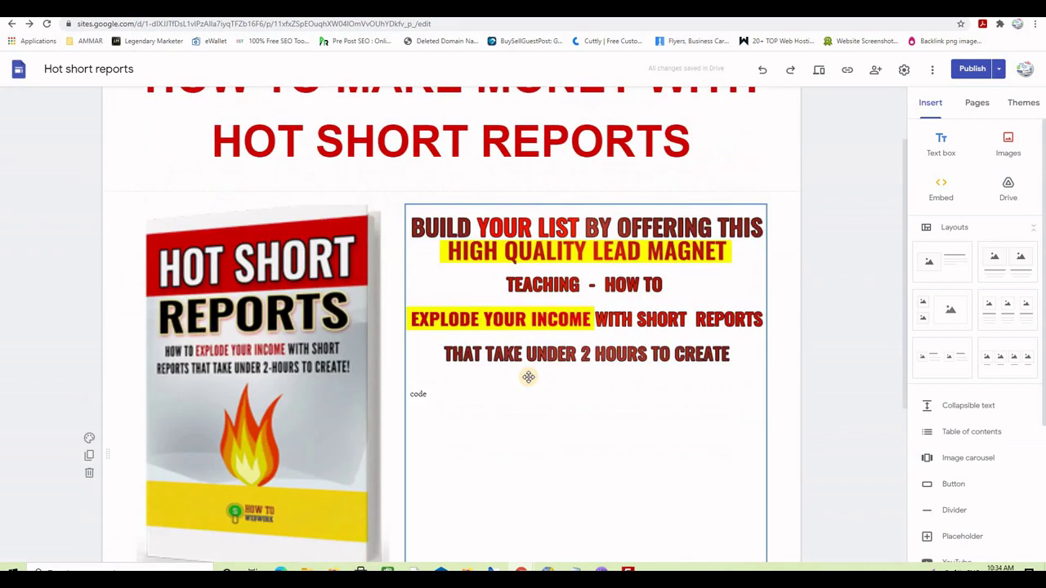
{"action": "left_click", "coordinate": [497, 312]}
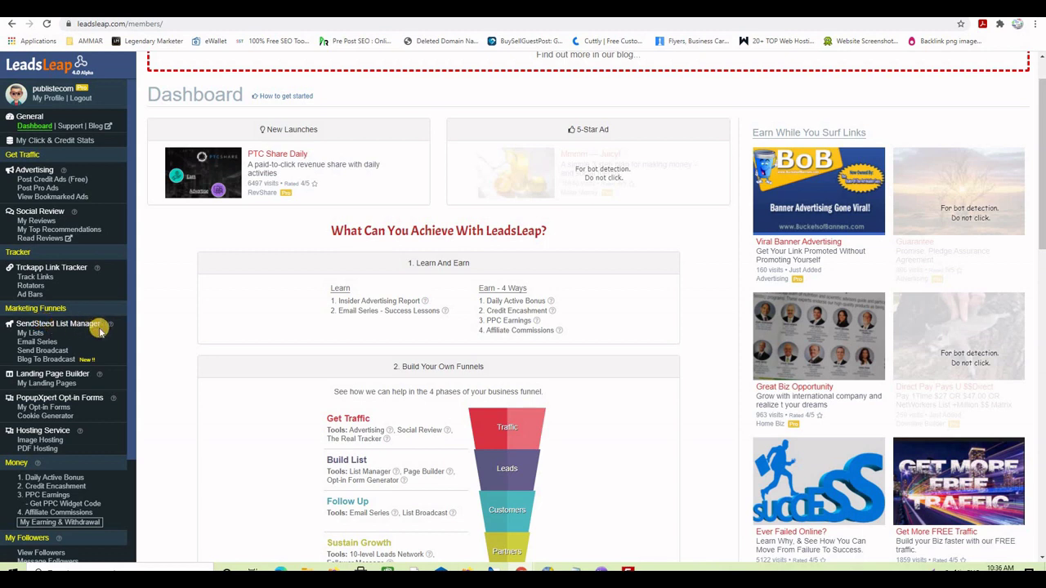
{"action": "mouse_move", "coordinate": [111, 327]}
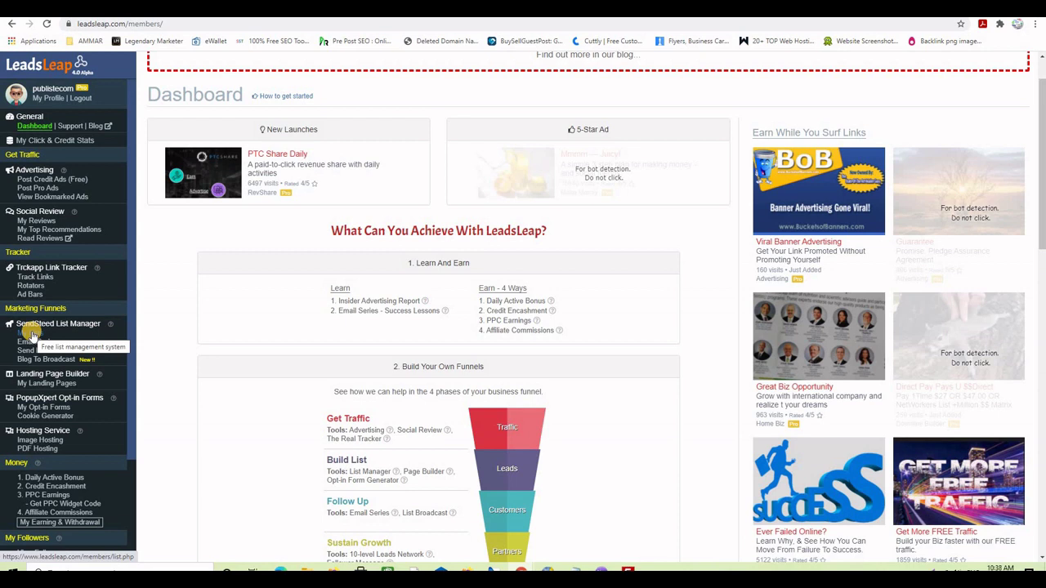
{"action": "scroll", "coordinate": [891, 356], "scroll_direction": "down", "scroll_amount": 4}
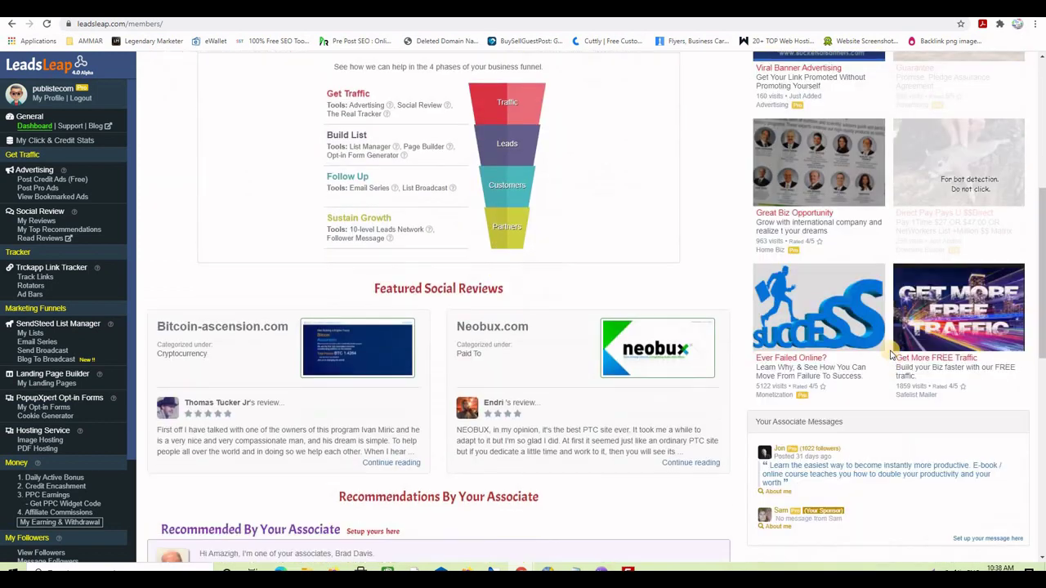
{"action": "scroll", "coordinate": [891, 356], "scroll_direction": "up", "scroll_amount": 5}
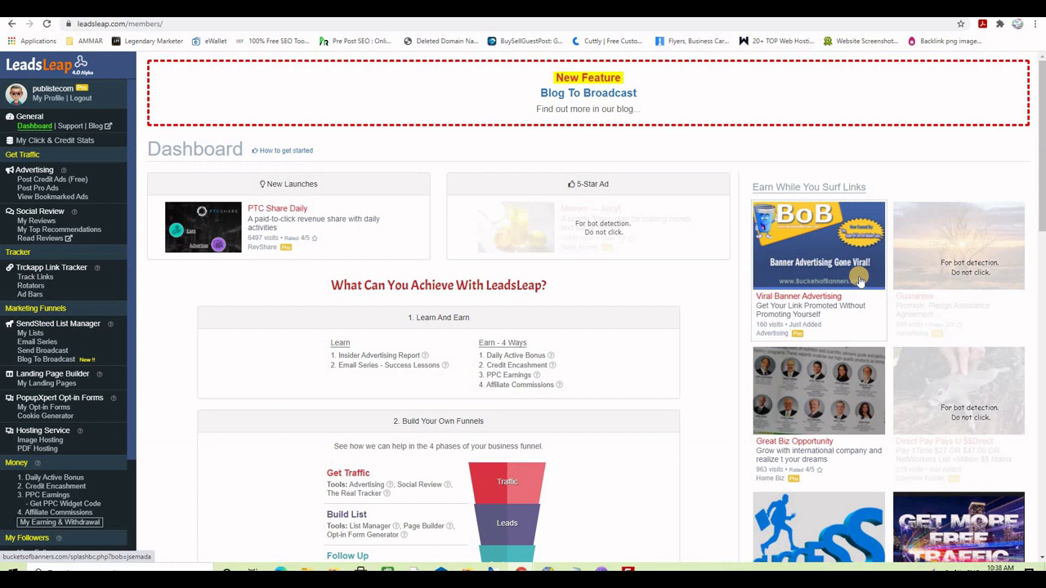
{"action": "left_click", "coordinate": [860, 281]}
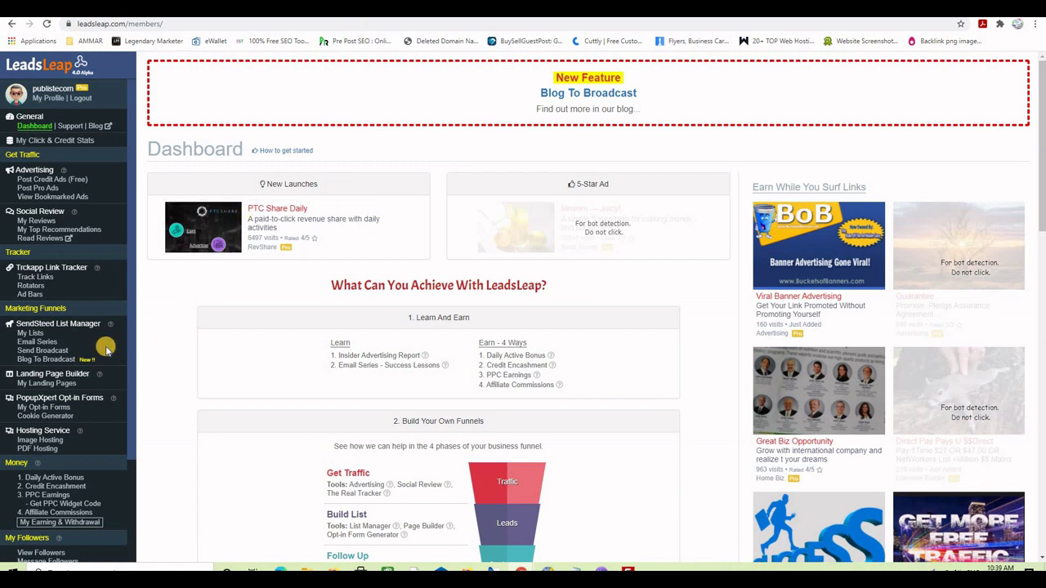
Copy the third-party HTML opt-in form code of the Organic TRAFFIC list in LeadsLeap and return to the Google Sites editor
{"action": "left_click", "coordinate": [31, 333]}
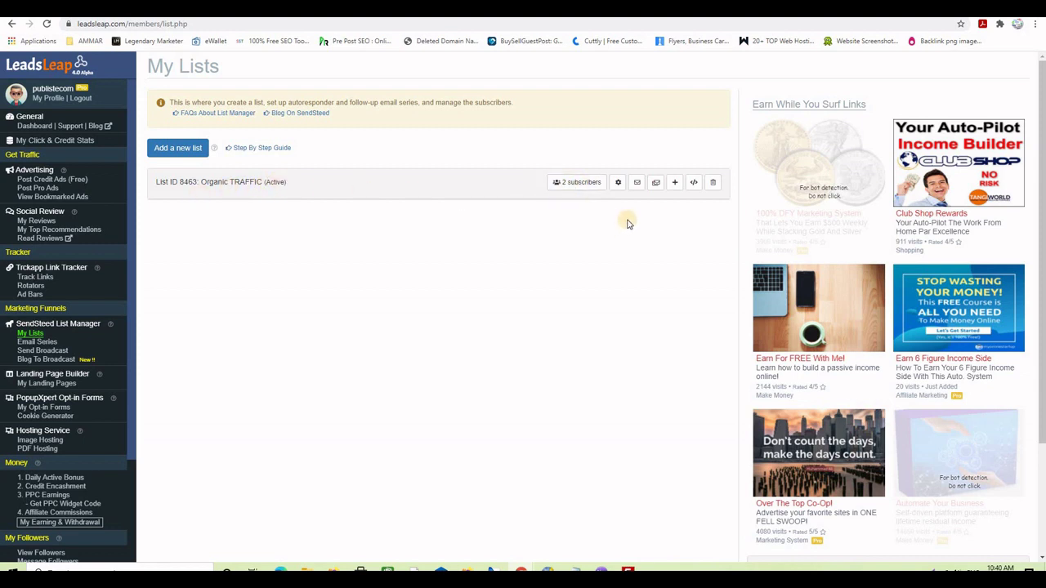
{"action": "left_click", "coordinate": [694, 184]}
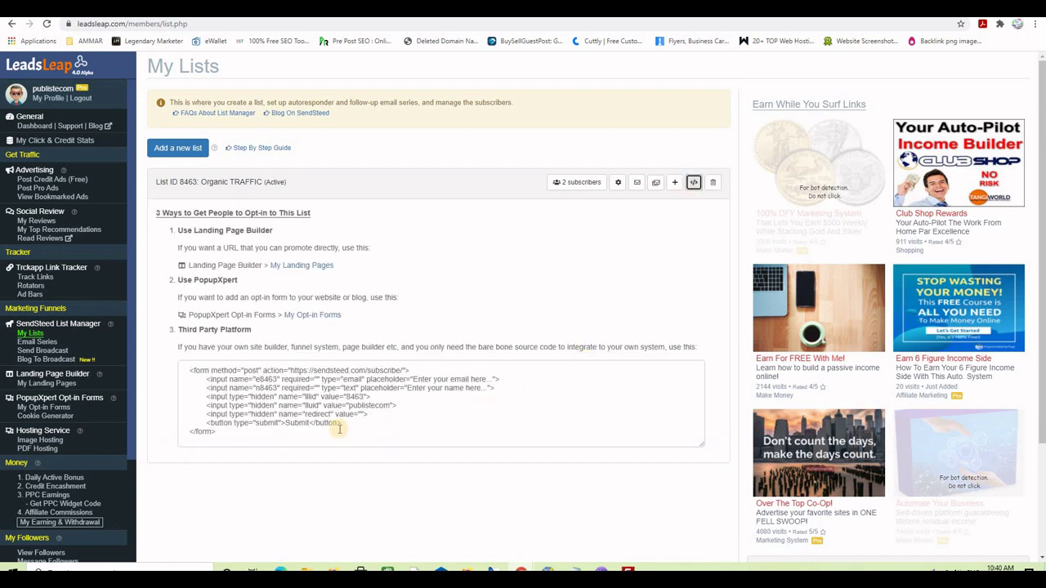
{"action": "left_click_drag", "start_coordinate": [242, 435], "coordinate": [190, 369]}
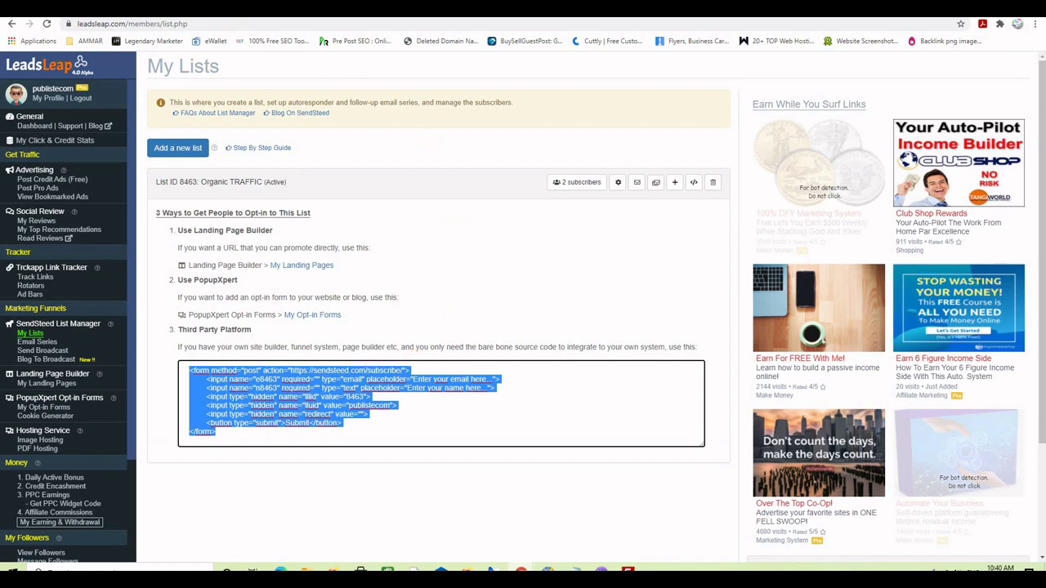
{"action": "key", "text": "ctrl+Tab"}
{"action": "scroll", "coordinate": [577, 401], "scroll_direction": "down", "scroll_amount": 2}
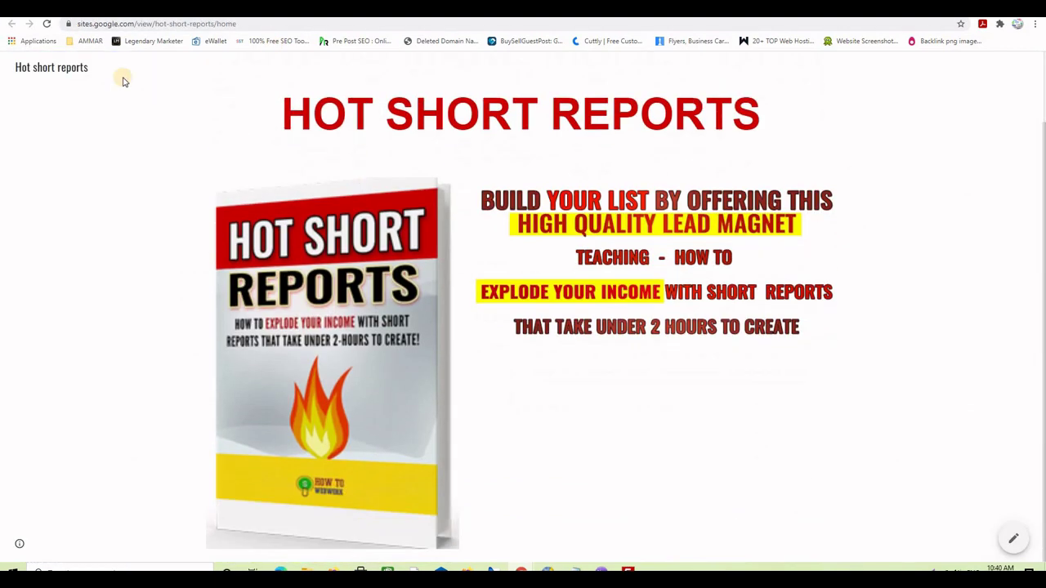
{"action": "key", "text": "ctrl+Tab"}
{"action": "left_click", "coordinate": [429, 287]}
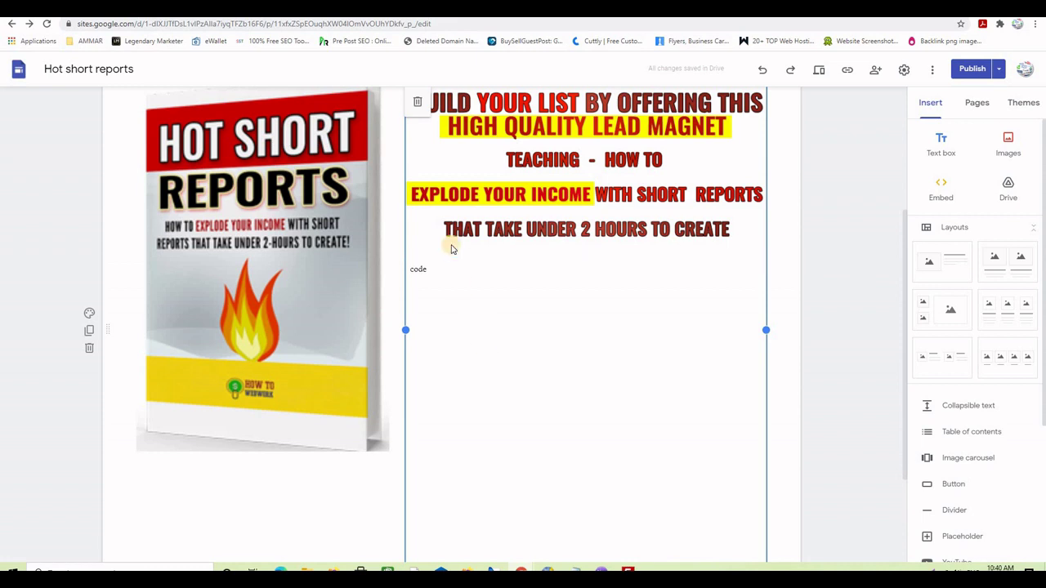
Look over the uploaded videos on the How To WebWork YouTube channel
{"action": "key", "text": "ctrl+Tab"}
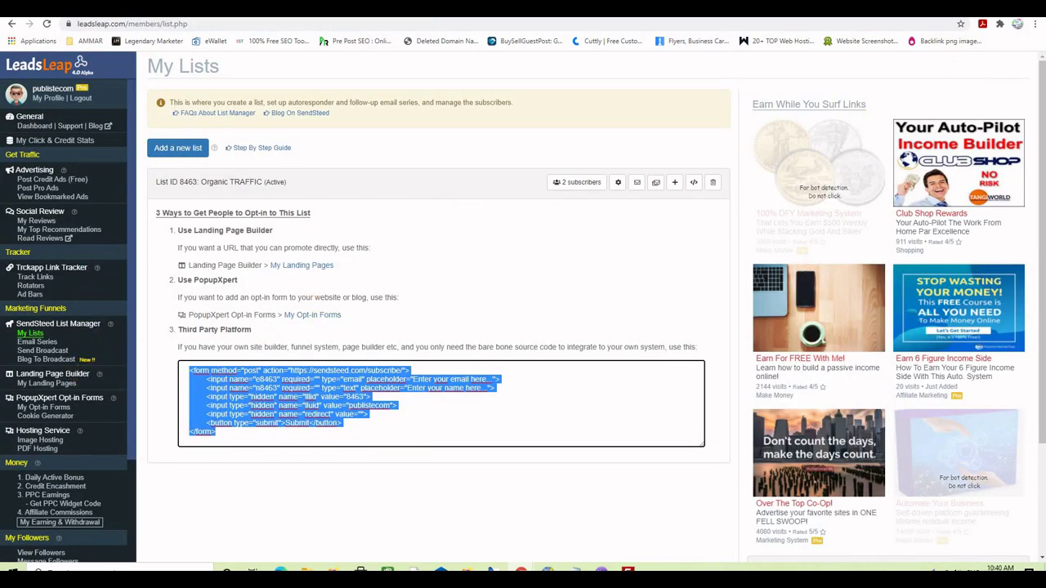
{"action": "key", "text": "ctrl+Tab"}
{"action": "scroll", "coordinate": [1011, 370], "scroll_direction": "down", "scroll_amount": 3}
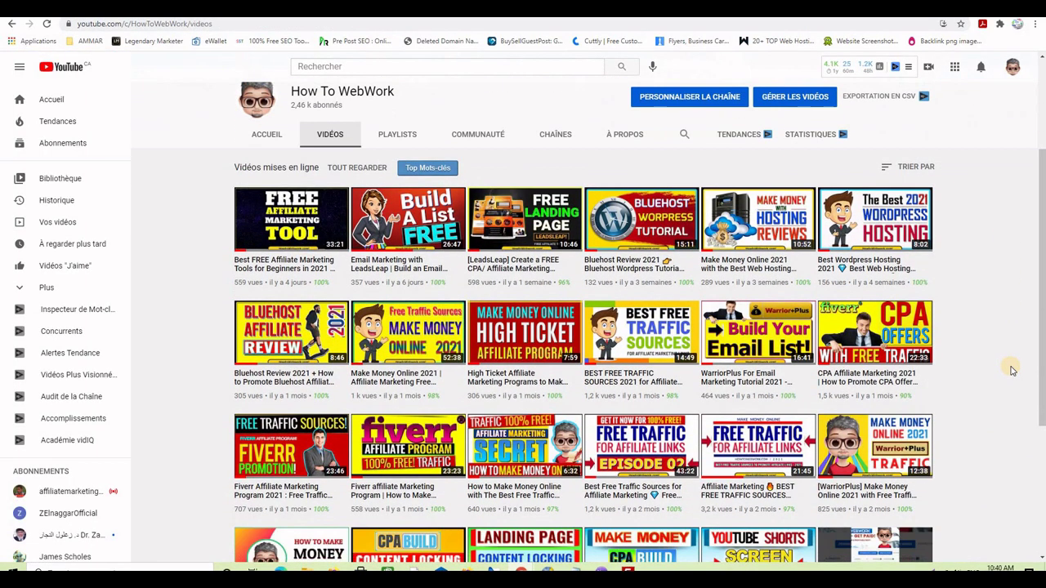
{"action": "scroll", "coordinate": [1011, 371], "scroll_direction": "up", "scroll_amount": 3}
{"action": "left_click", "coordinate": [331, 300]}
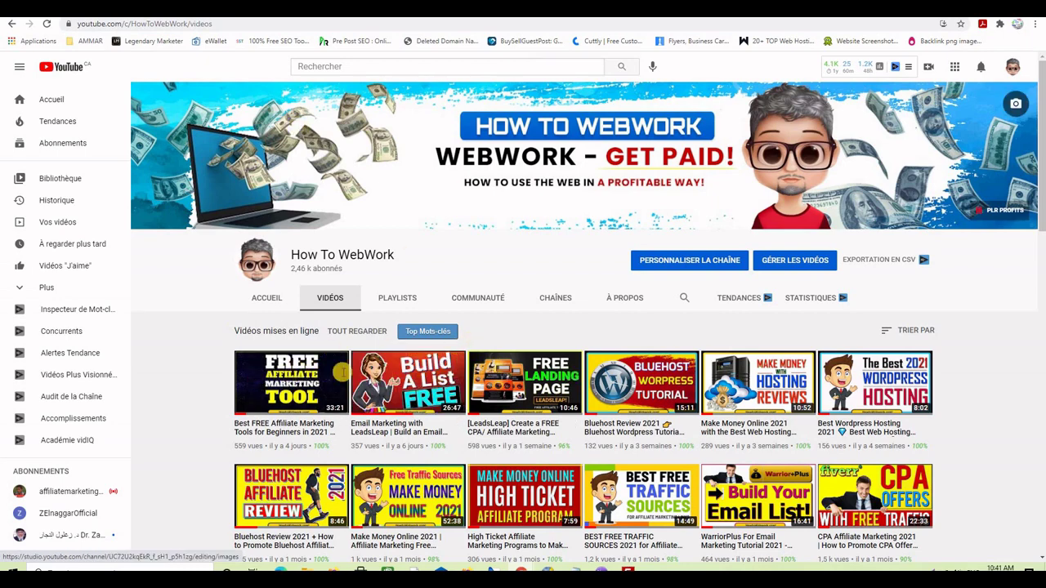
{"action": "key", "text": "ctrl+Tab"}
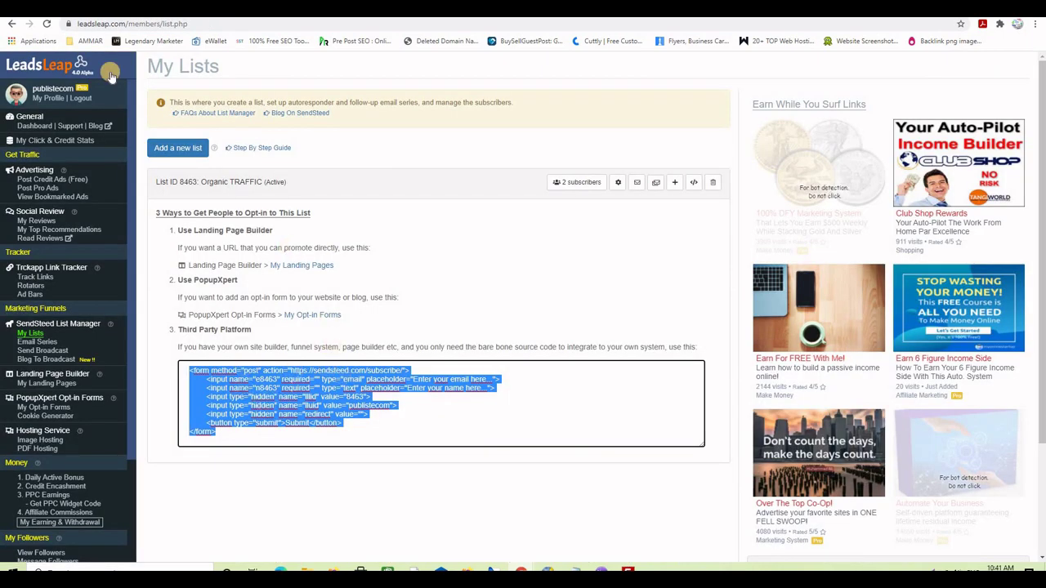
In Google Sites, replace the embed's placeholder with the copied opt-in form code and shorten the block to end level with the book cover
{"action": "key", "text": "ctrl+Tab"}
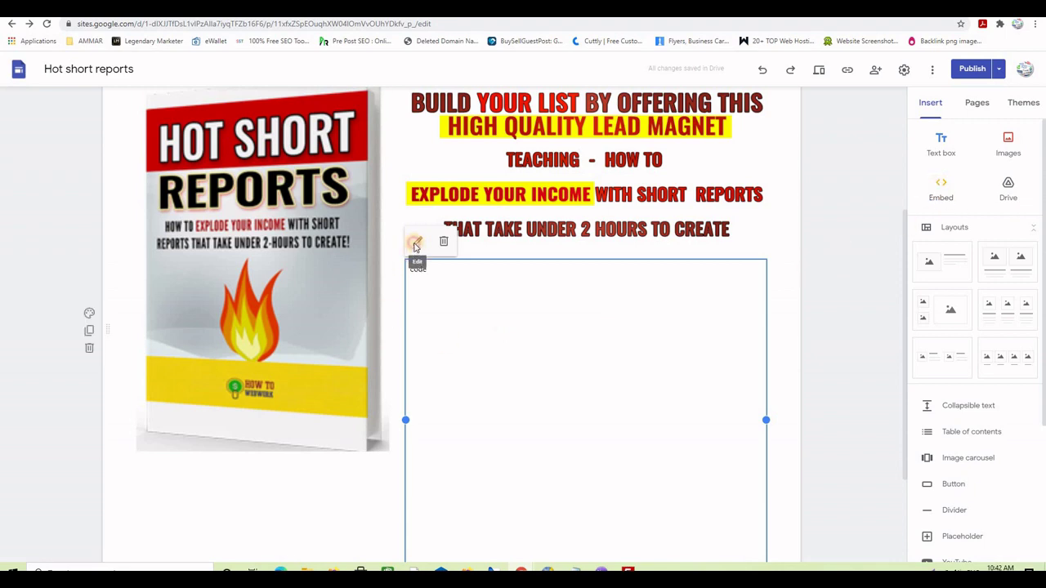
{"action": "left_click", "coordinate": [414, 245]}
{"action": "double_click", "coordinate": [395, 282]}
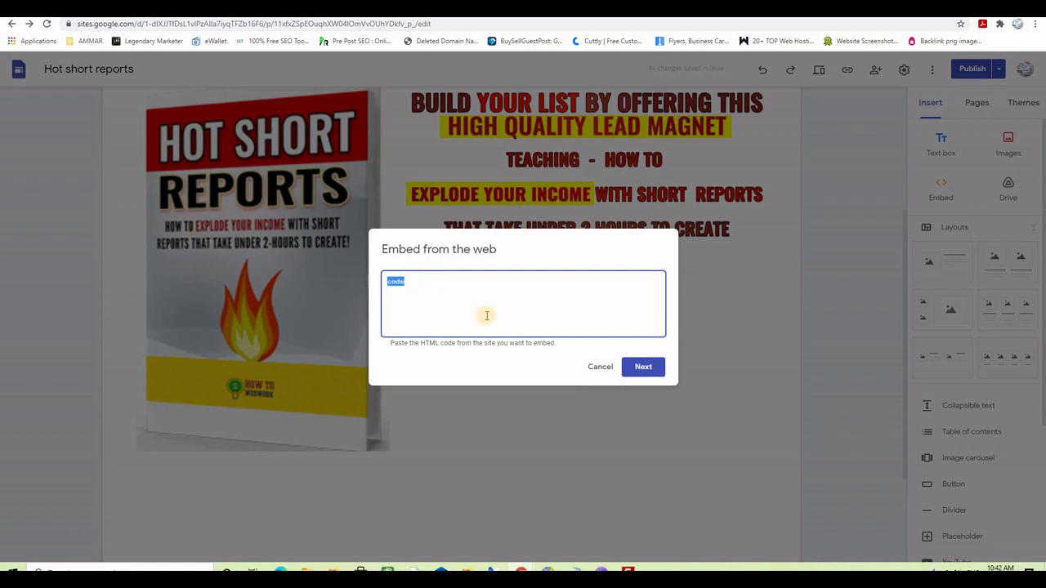
{"action": "key", "text": "ctrl+v"}
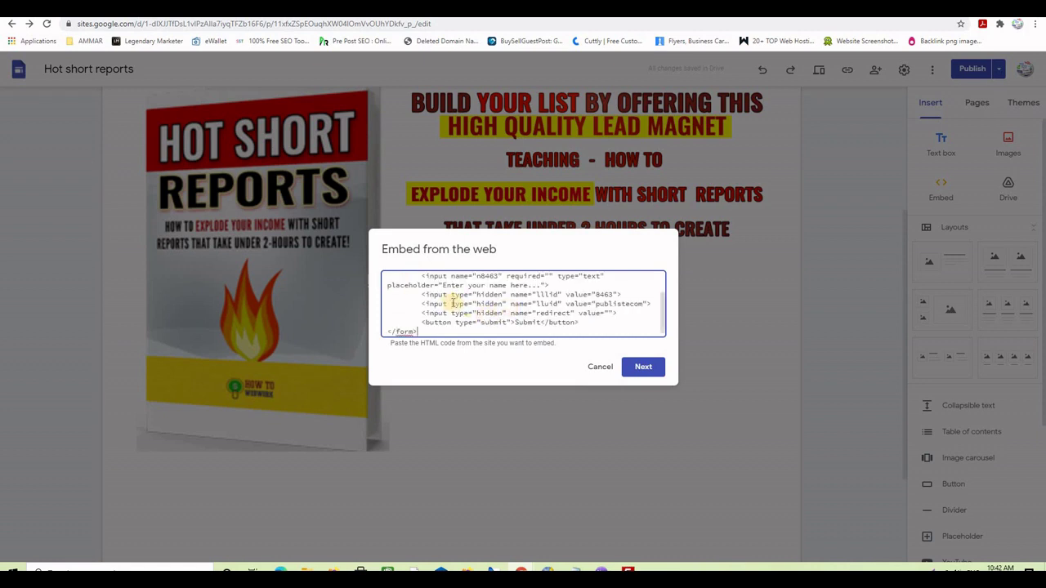
{"action": "left_click", "coordinate": [642, 367]}
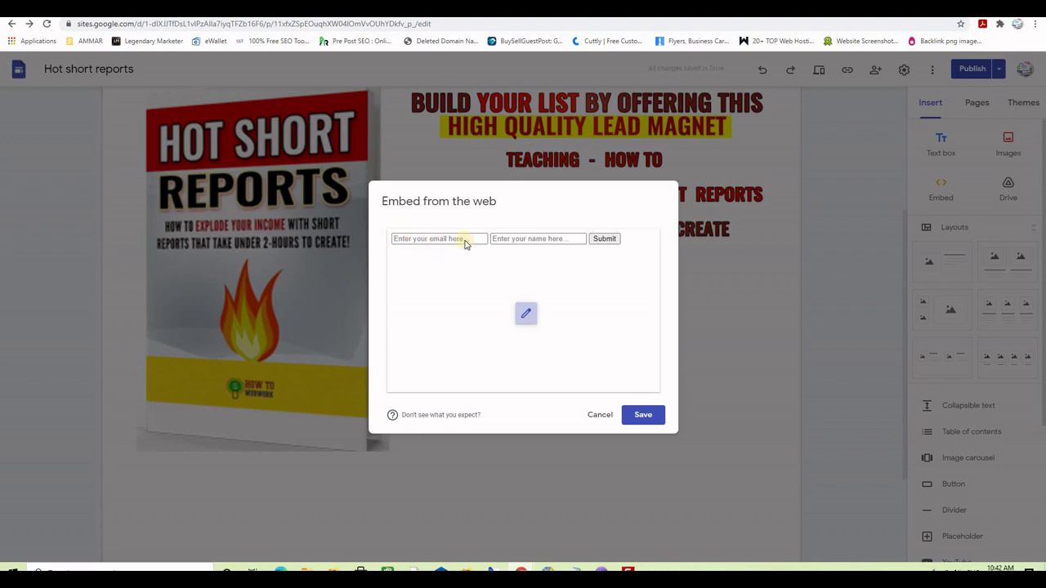
{"action": "left_click", "coordinate": [641, 414]}
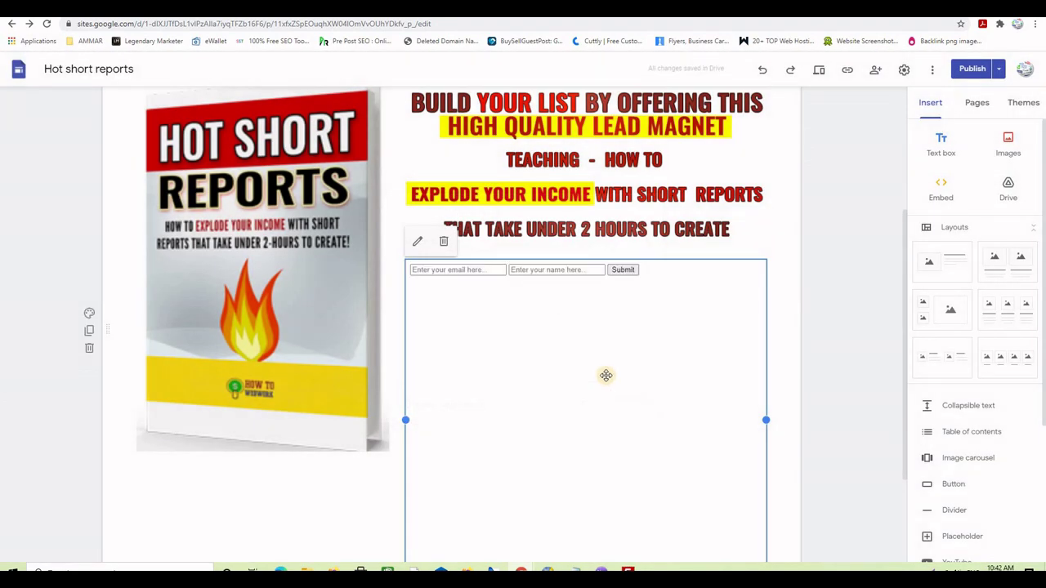
{"action": "scroll", "coordinate": [679, 414], "scroll_direction": "down", "scroll_amount": 2}
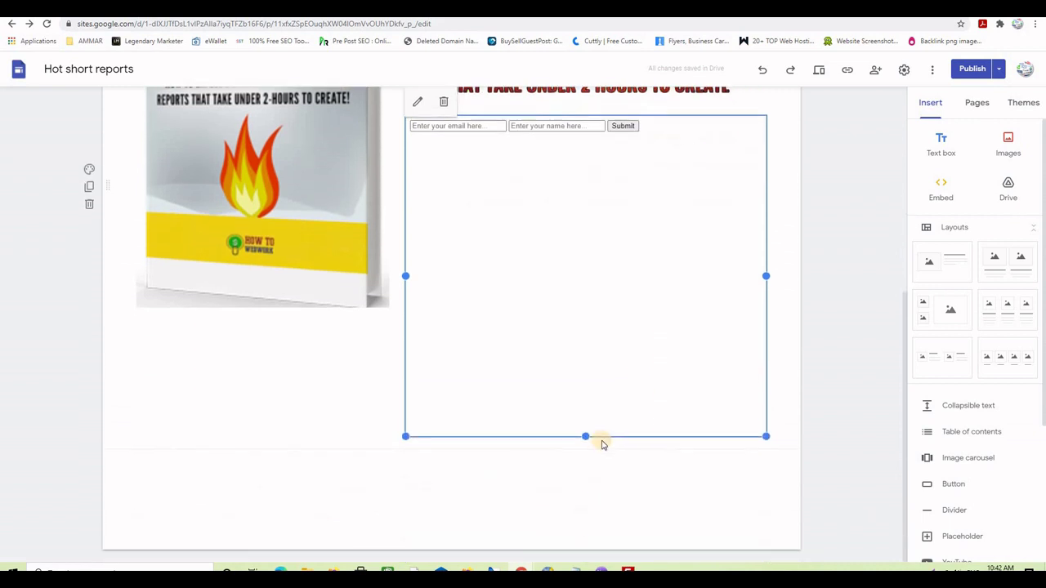
{"action": "left_click_drag", "start_coordinate": [585, 435], "coordinate": [570, 303]}
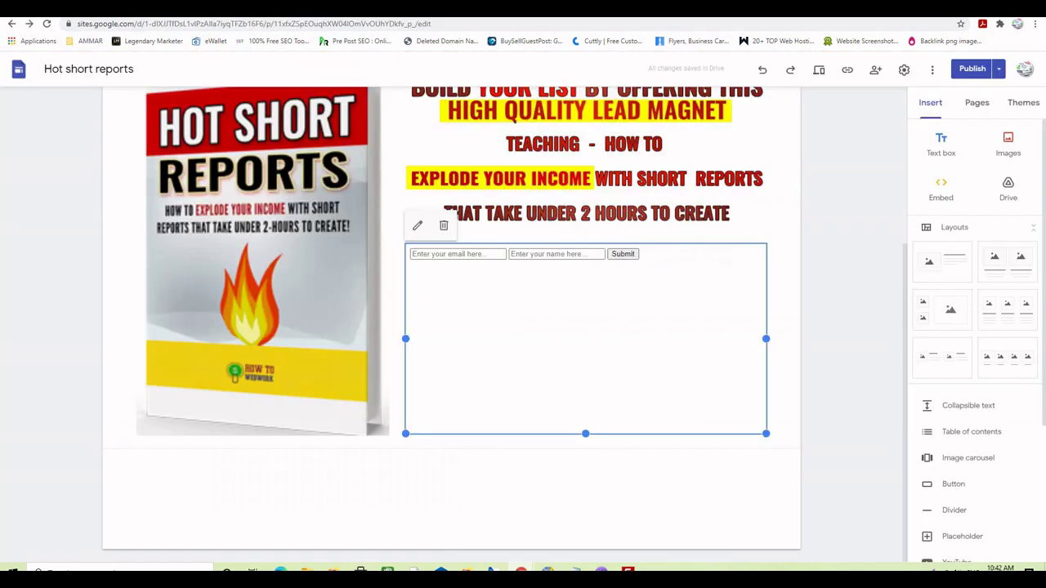
Switch to the HTML editor and examine the leadsleapform document's design and its source code for the email field and Download Now button
{"action": "key", "text": "ctrl+l"}
{"action": "key", "text": "Down"}
{"action": "key", "text": "Return"}
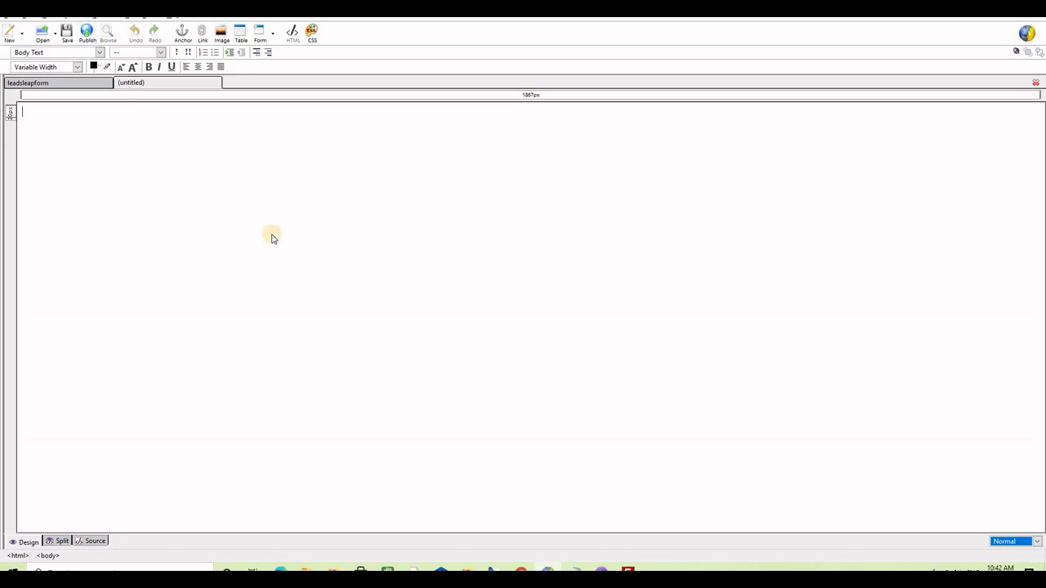
{"action": "left_click", "coordinate": [49, 85]}
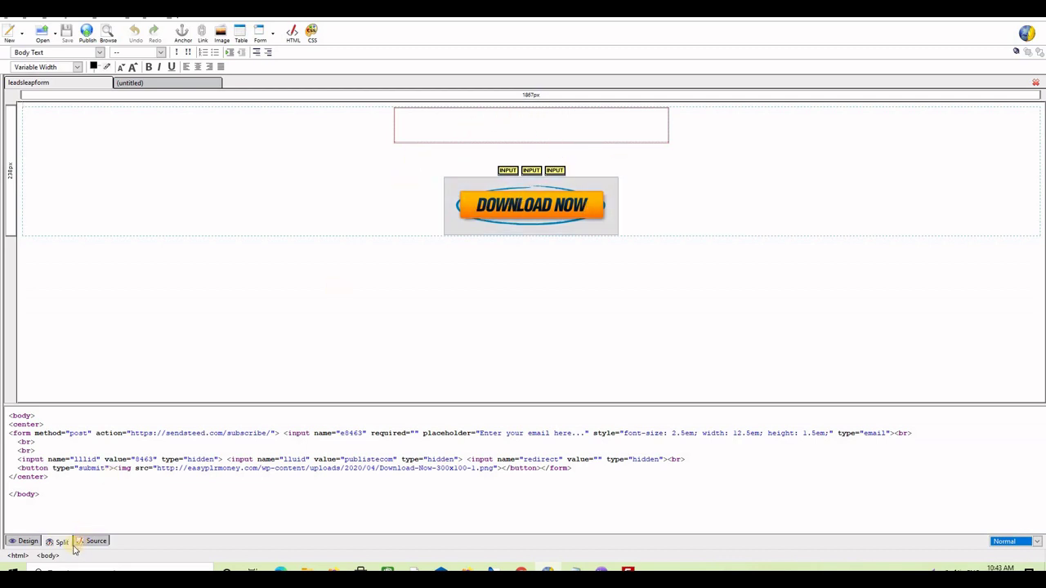
{"action": "left_click", "coordinate": [27, 542]}
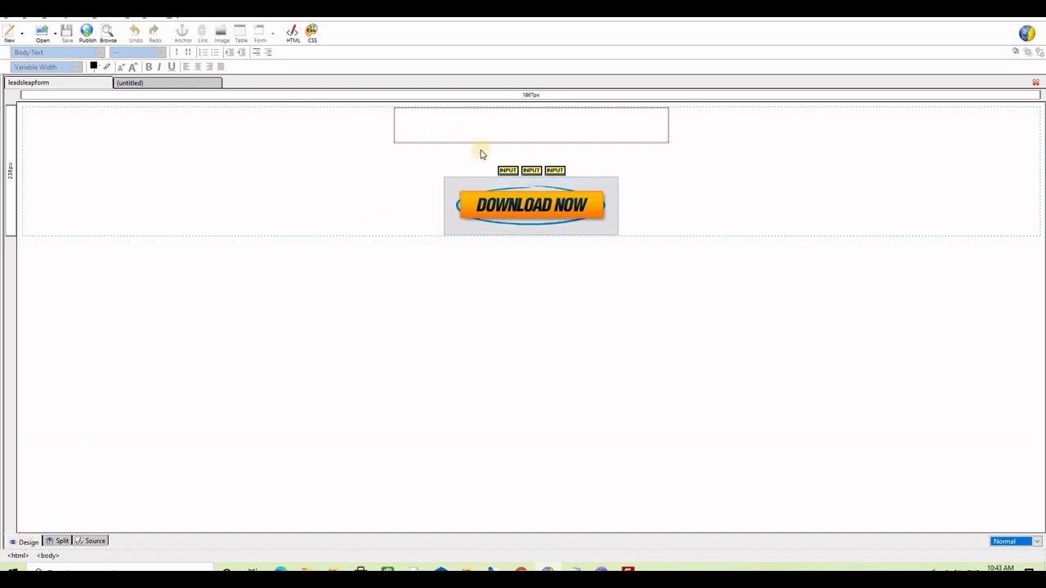
{"action": "left_click", "coordinate": [59, 541]}
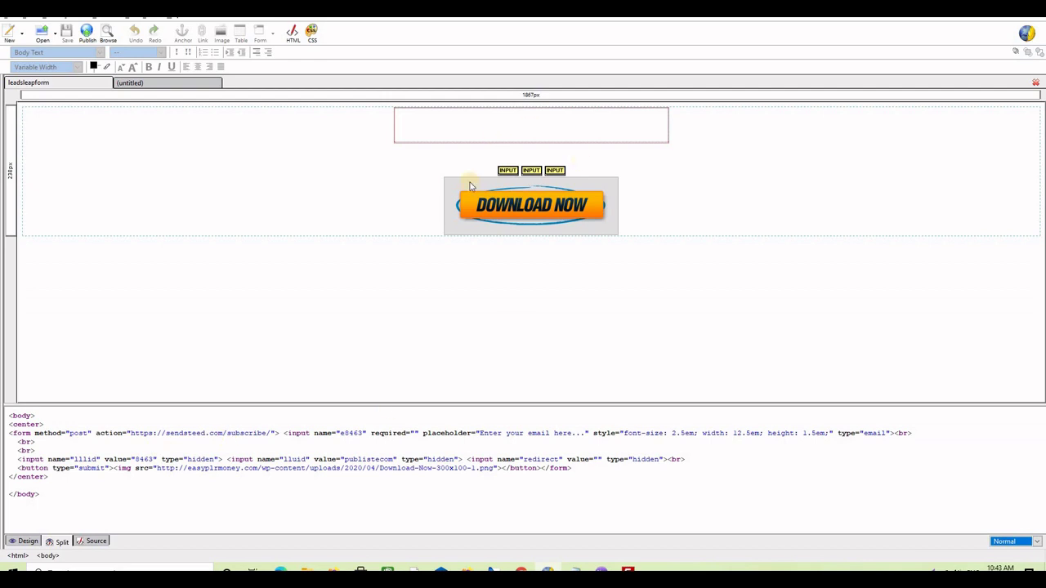
{"action": "left_click", "coordinate": [98, 543]}
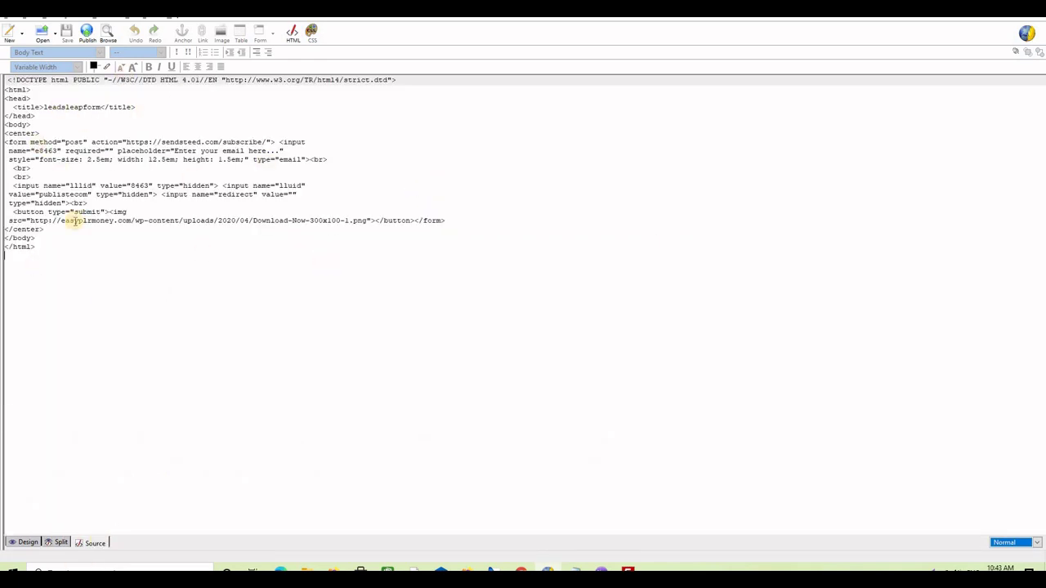
{"action": "left_click", "coordinate": [60, 542]}
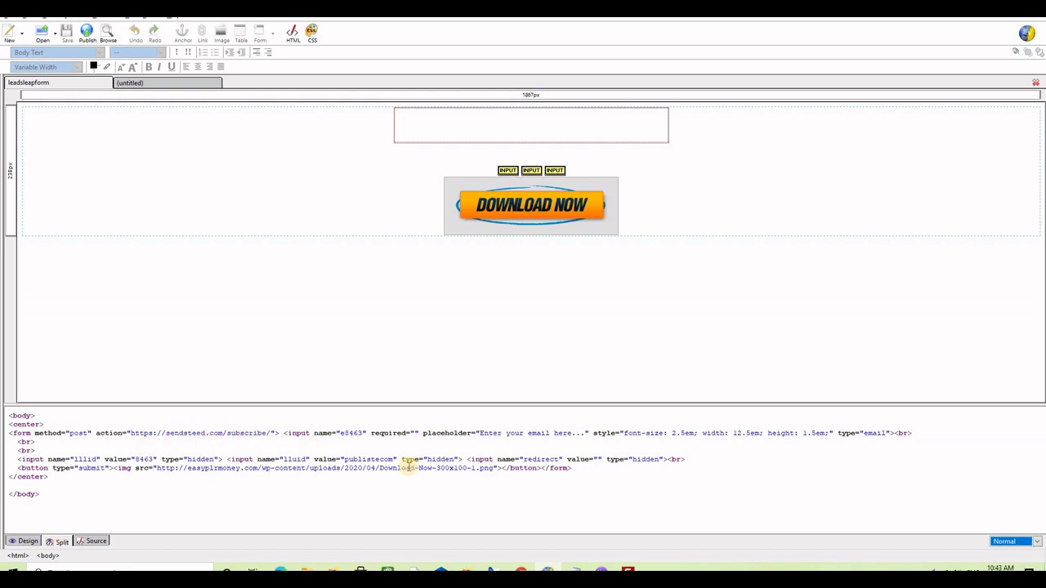
Look over the Download Now button in the leadsleapform design and the finished opt-in form on the published Hot Short Reports page
{"action": "left_click", "coordinate": [540, 203]}
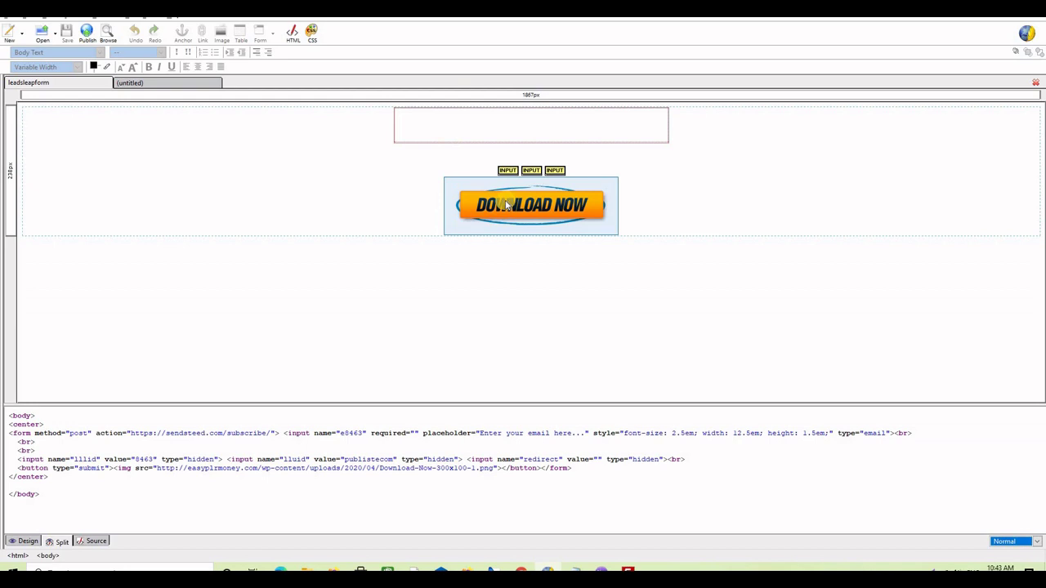
{"action": "left_click", "coordinate": [535, 160]}
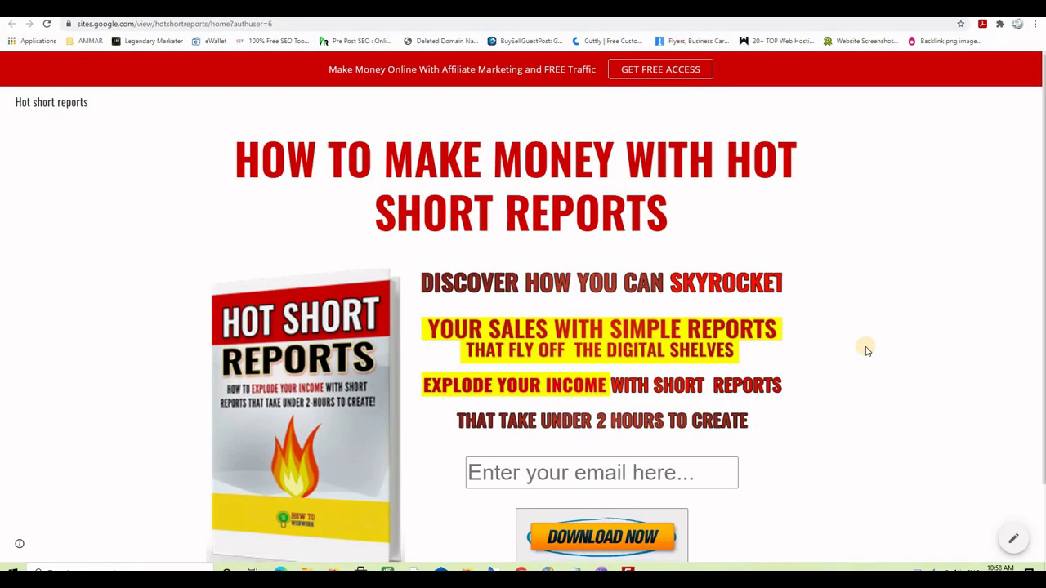
{"action": "scroll", "coordinate": [864, 347], "scroll_direction": "down", "scroll_amount": 1}
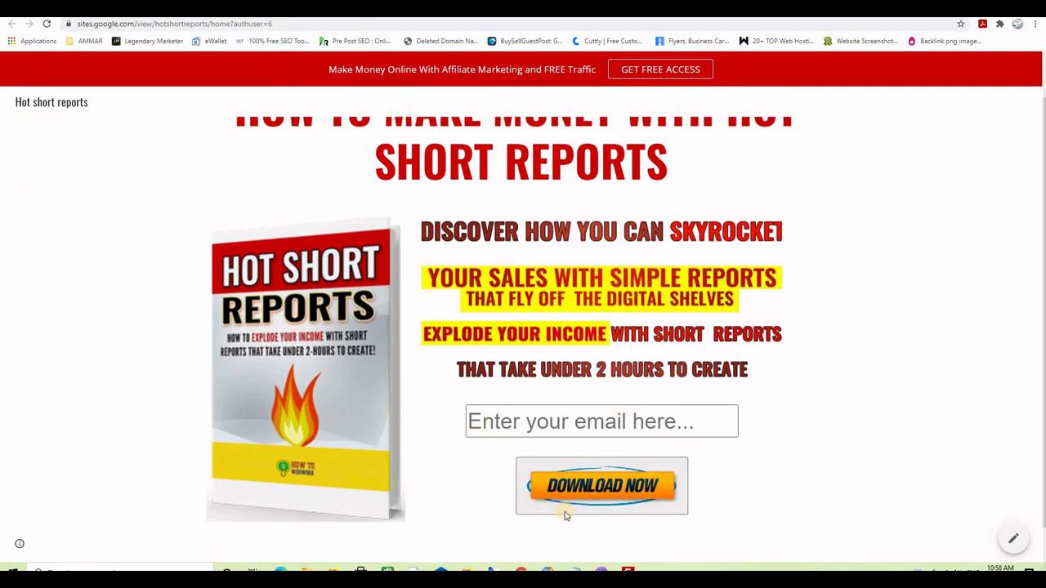
{"action": "scroll", "coordinate": [821, 406], "scroll_direction": "up", "scroll_amount": 1}
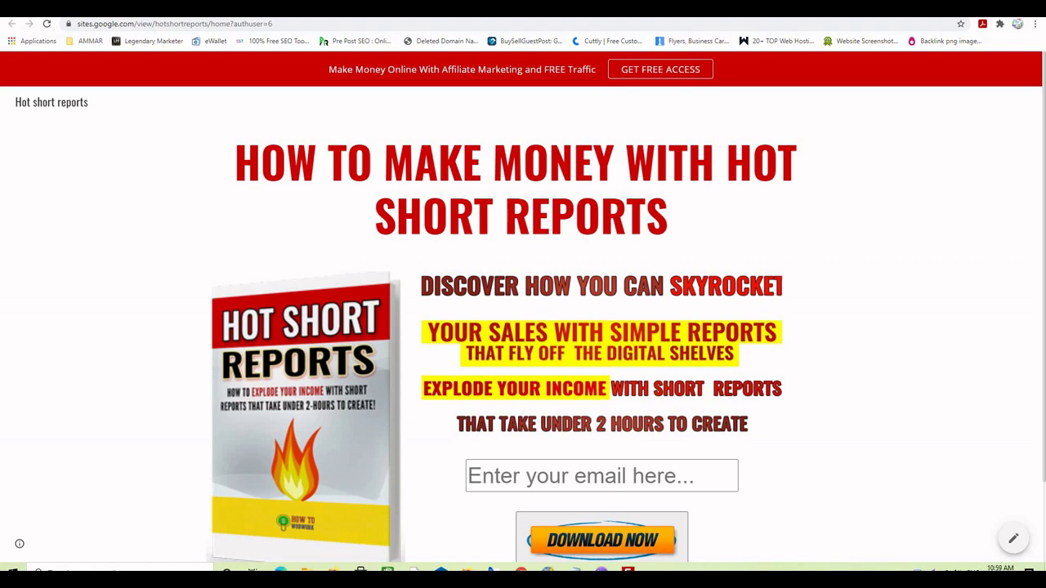
In the Google Sites editor, replace the header image beside the book cover with headline2.png from the images folder
{"action": "key", "text": "ctrl+Tab"}
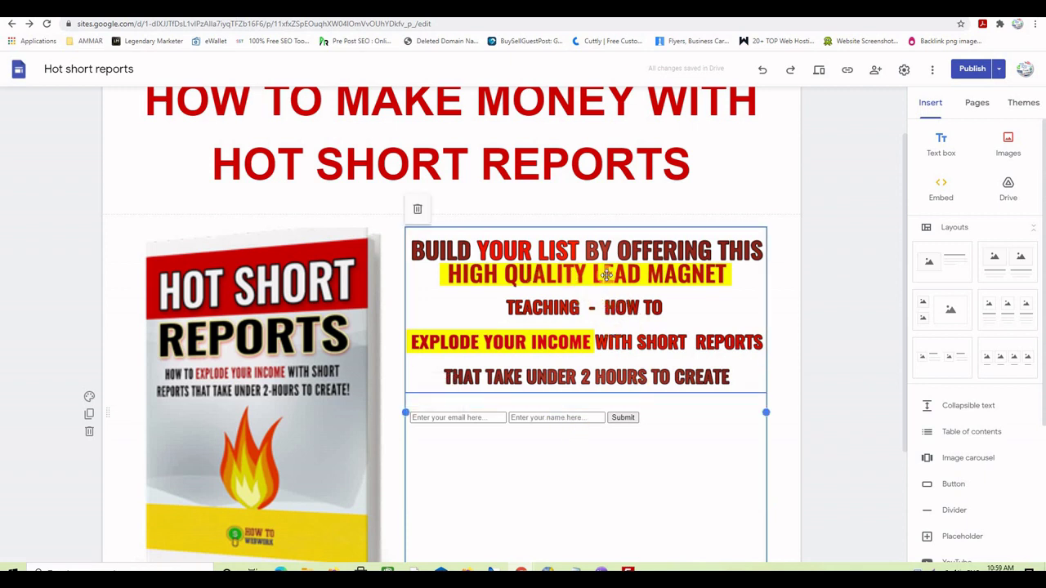
{"action": "left_click", "coordinate": [531, 290]}
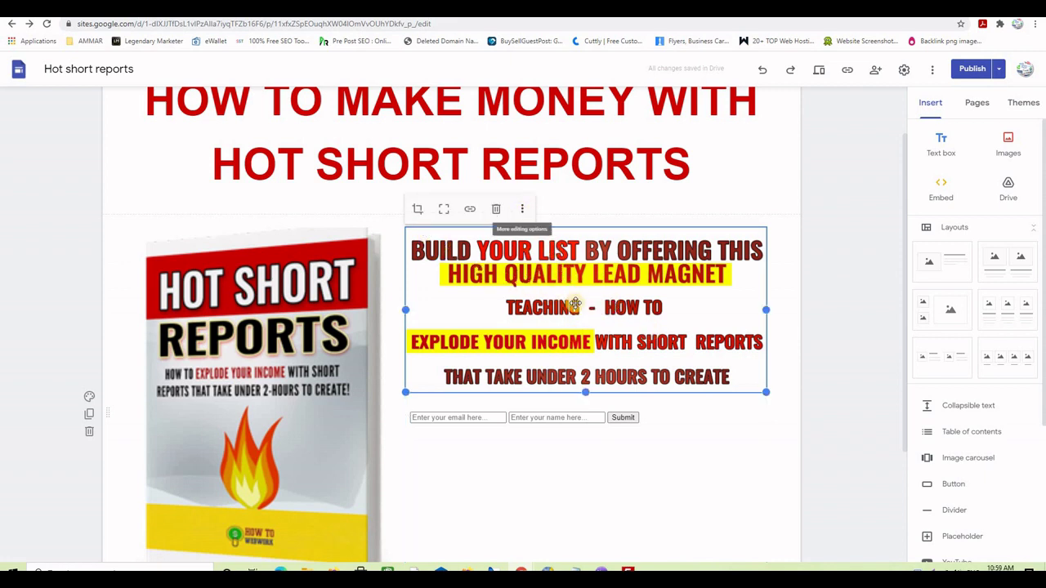
{"action": "left_click", "coordinate": [522, 213]}
{"action": "mouse_move", "coordinate": [523, 214]}
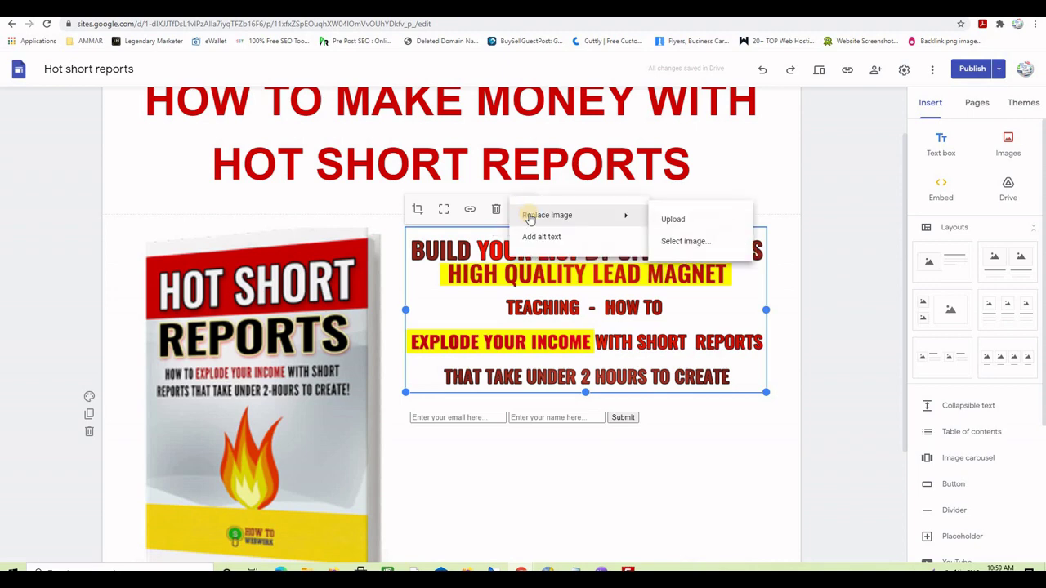
{"action": "left_click", "coordinate": [670, 220]}
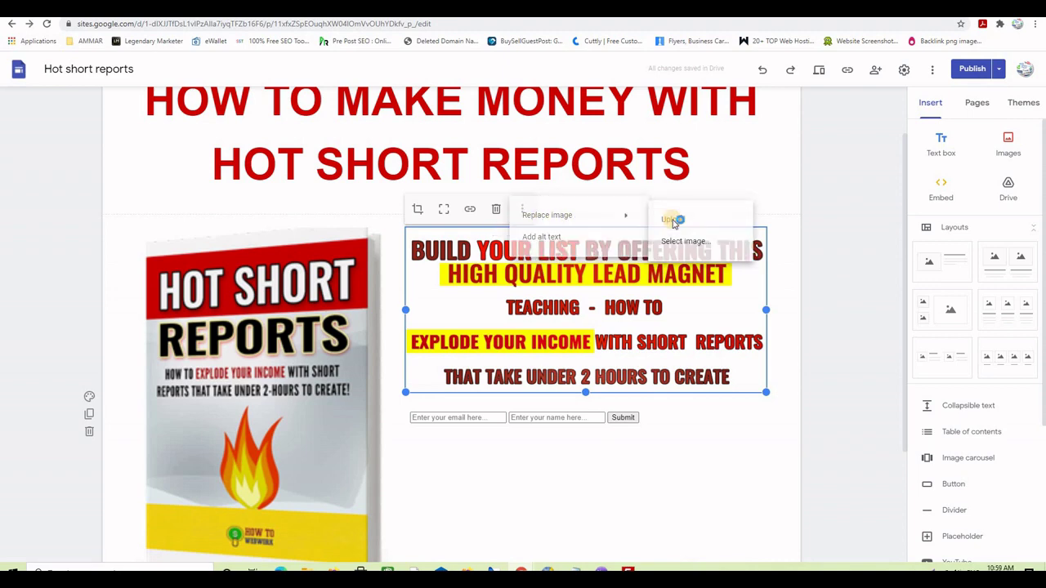
{"action": "left_click_drag", "start_coordinate": [508, 70], "coordinate": [508, 141]}
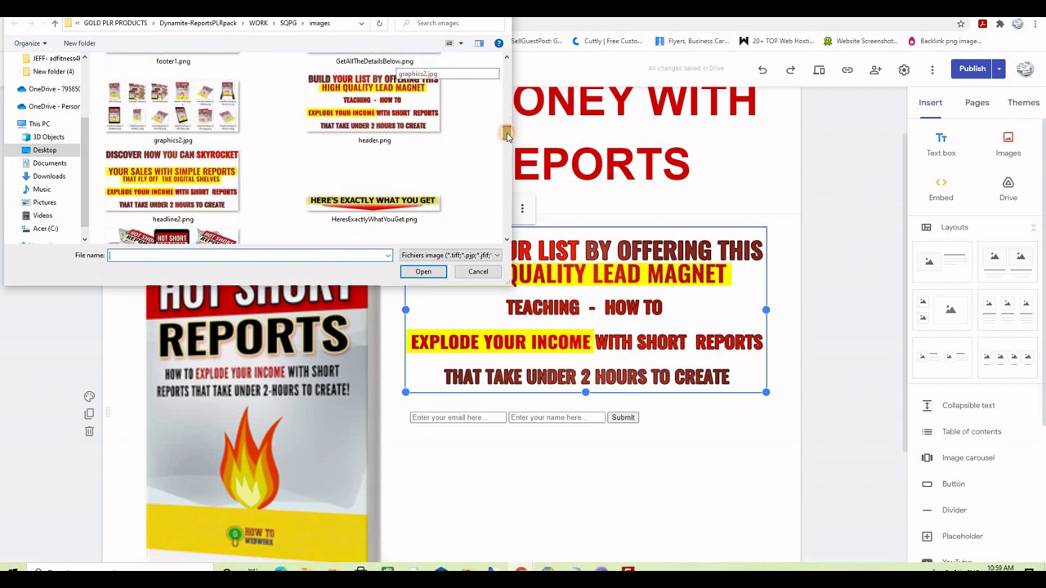
{"action": "double_click", "coordinate": [190, 191]}
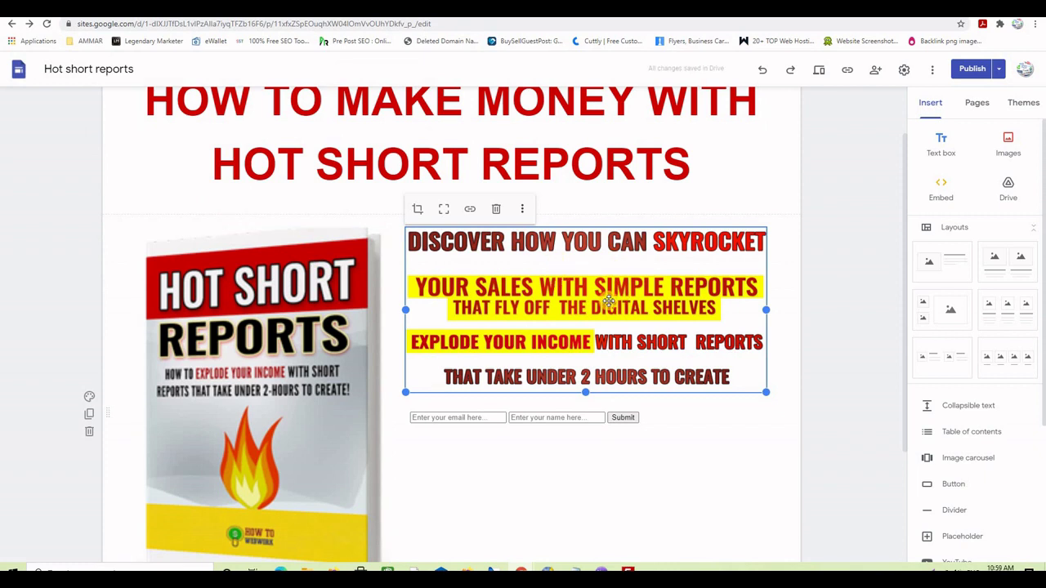
Review the draft changes to the Home page, publish them and open the published site
{"action": "left_click", "coordinate": [974, 71]}
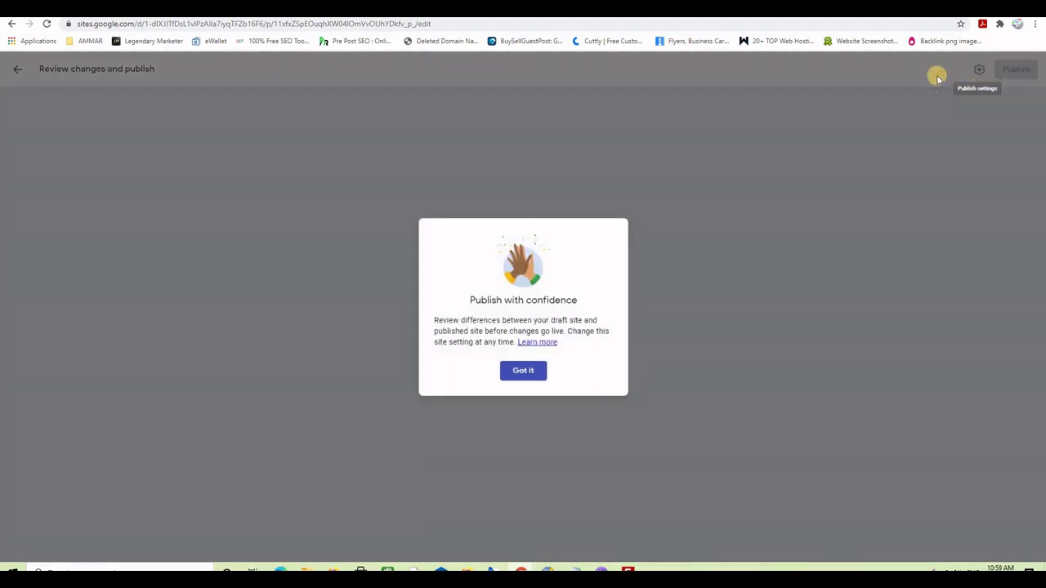
{"action": "left_click", "coordinate": [520, 370]}
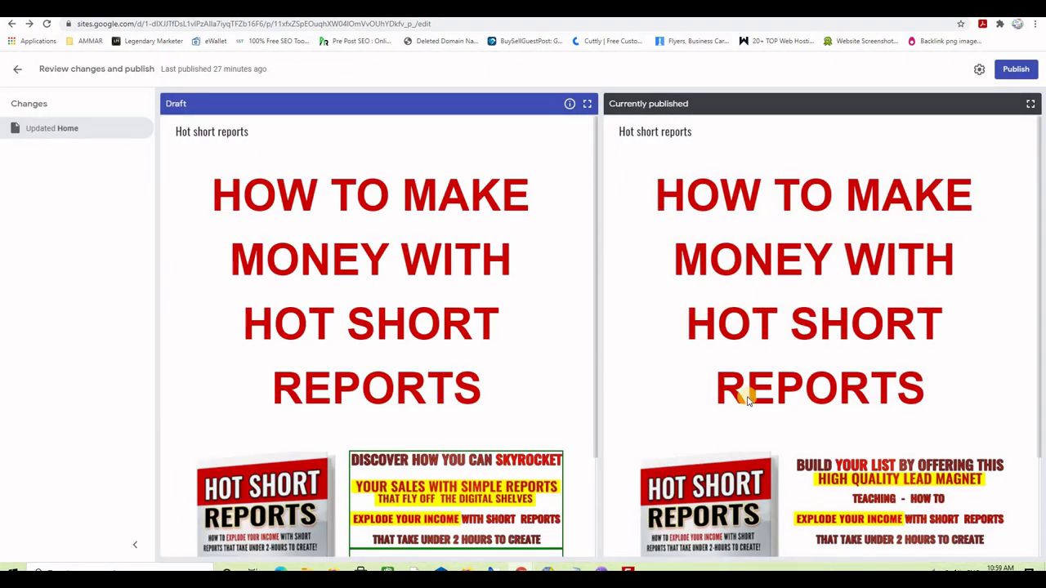
{"action": "left_click", "coordinate": [1015, 70]}
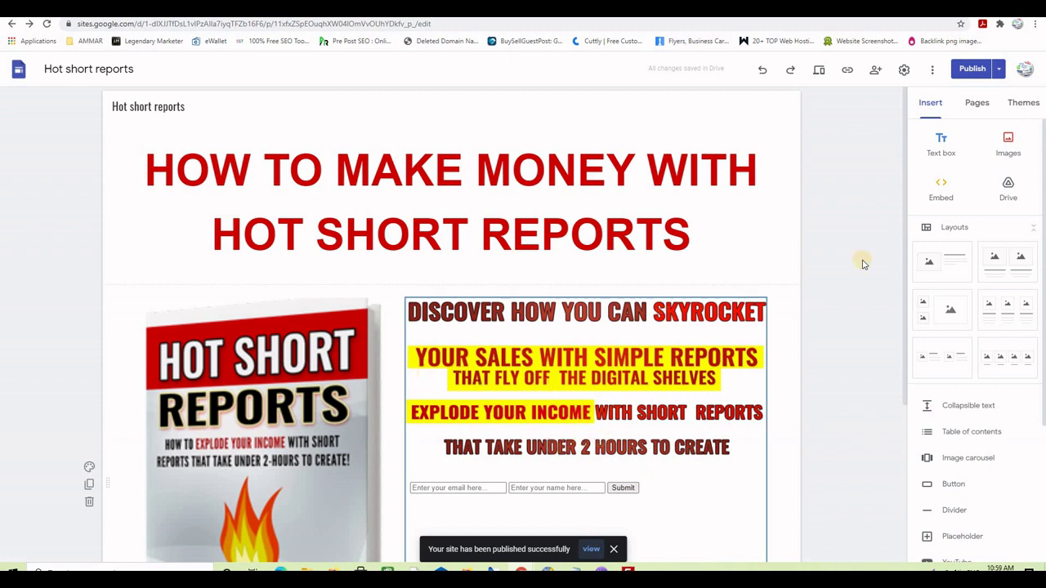
{"action": "left_click", "coordinate": [999, 72]}
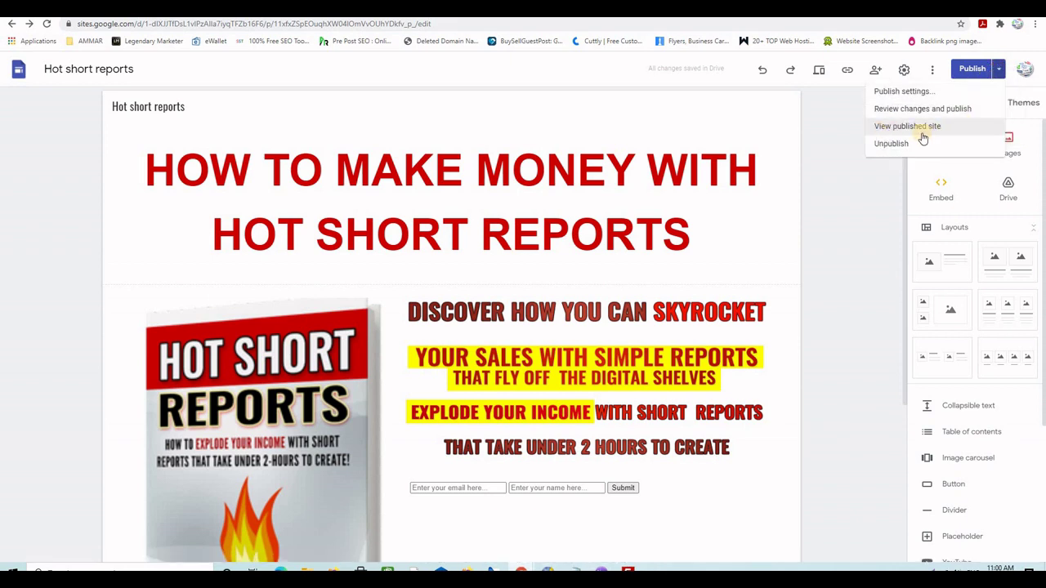
{"action": "left_click", "coordinate": [999, 71]}
{"action": "left_click", "coordinate": [999, 72]}
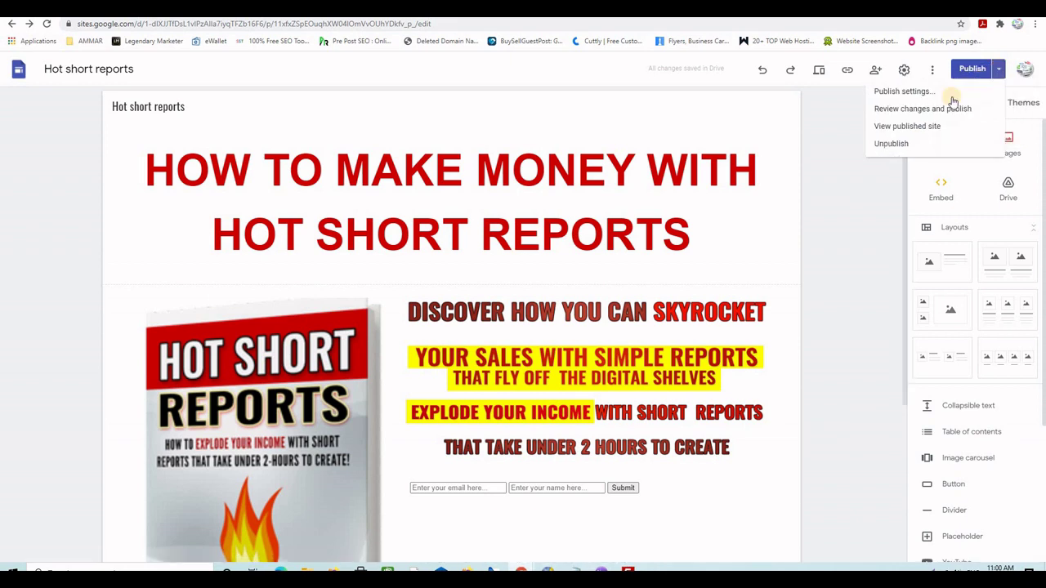
{"action": "left_click", "coordinate": [922, 127]}
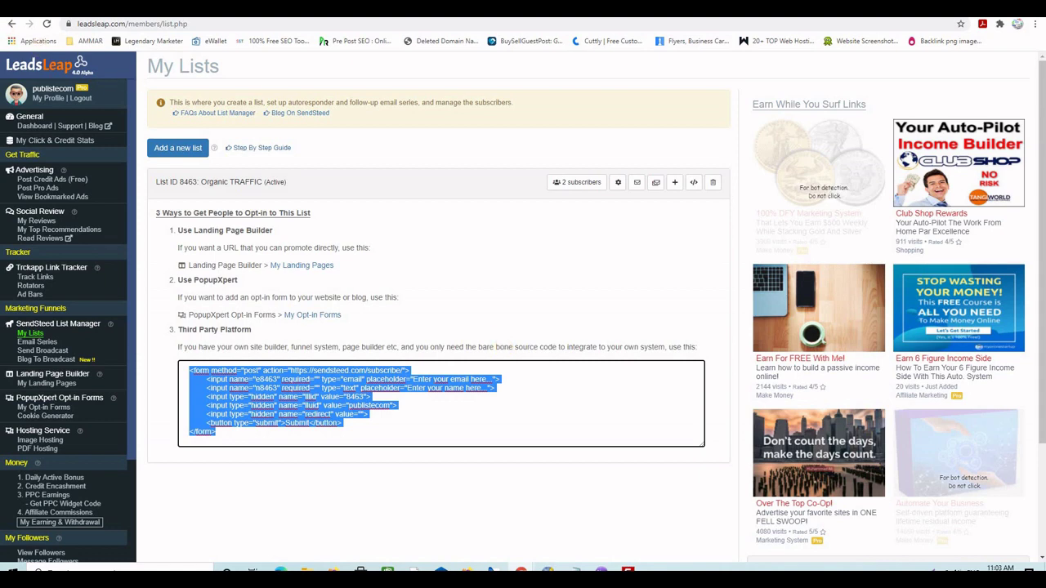
Switch to the HTML editor and replace the html block in the untitled document's source with the copied LeadsLeap opt-in form code
{"action": "key", "text": "ctrl+Tab"}
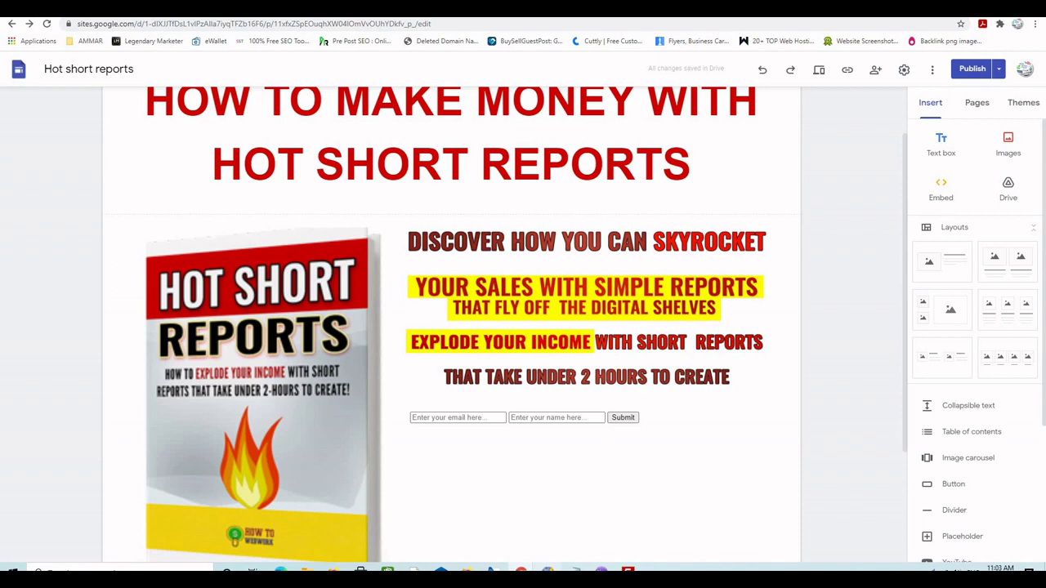
{"action": "mouse_move", "coordinate": [547, 571]}
{"action": "left_click", "coordinate": [550, 520]}
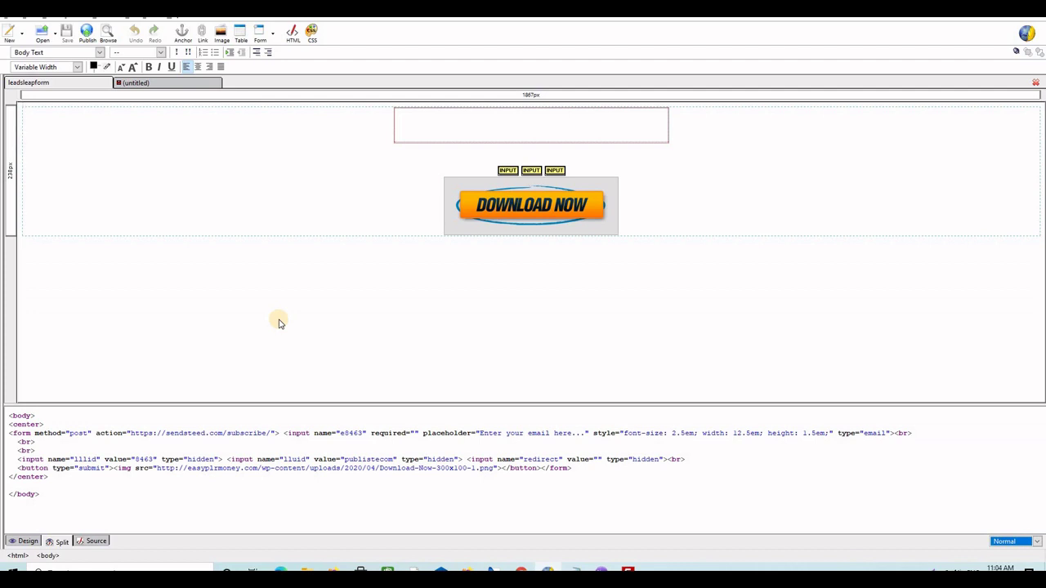
{"action": "left_click", "coordinate": [179, 83]}
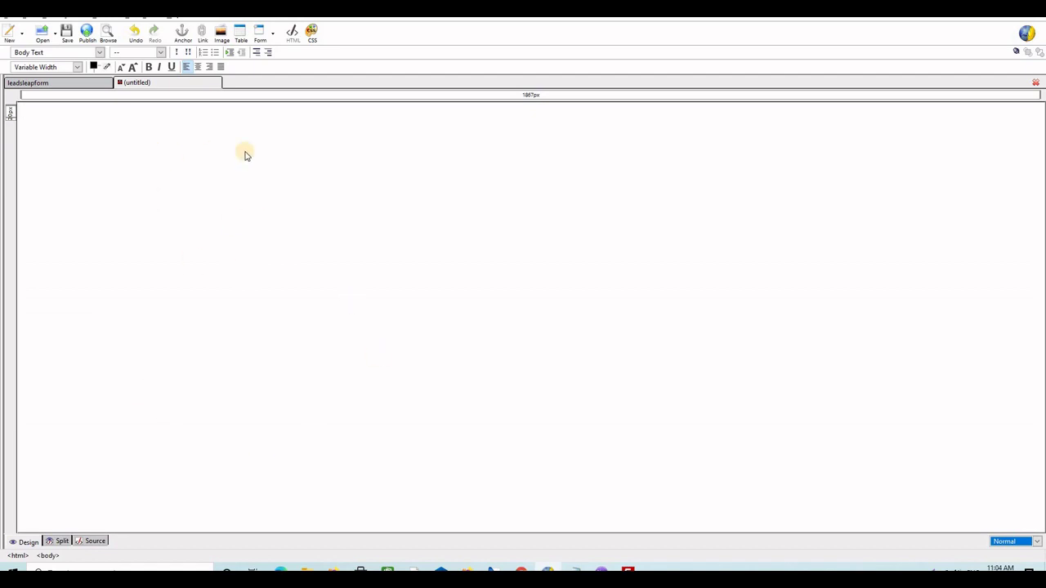
{"action": "left_click", "coordinate": [97, 542]}
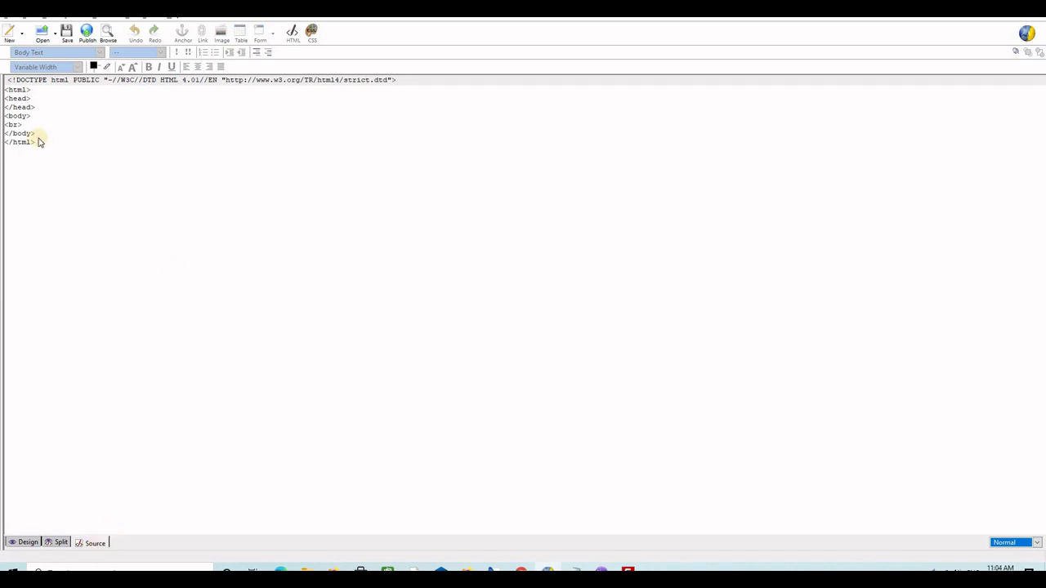
{"action": "mouse_move", "coordinate": [41, 144]}
{"action": "left_mouse_down"}
{"action": "mouse_move", "coordinate": [27, 105]}
{"action": "mouse_move", "coordinate": [51, 135]}
{"action": "mouse_move", "coordinate": [10, 89]}
{"action": "mouse_move", "coordinate": [47, 149]}
{"action": "left_mouse_up"}
{"action": "left_click", "coordinate": [30, 107]}
{"action": "key", "text": "Delete"}
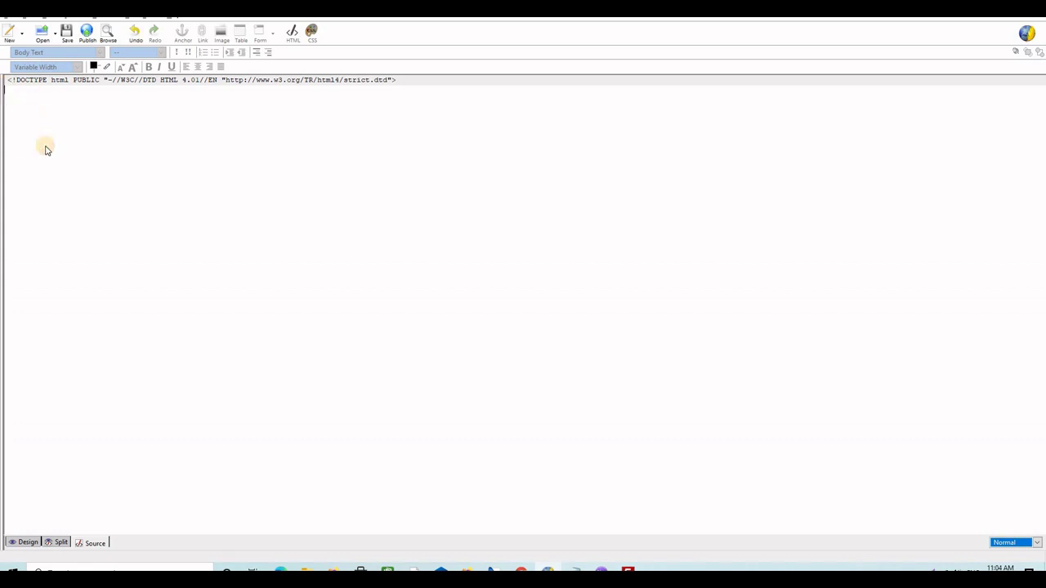
{"action": "type", "text": "<form method=\"post\" action=\"https://sendsteed.com/subscribe/\"> \t<input name=\"e8463\" required=\"\" type=\"email\" placeholder=\"Enter your email here...\"> \t<input name=\"n8463\" required=\"\" type=\"text\" placeholder=\"Enter your name here...\"> \t<input type=\"hidden\" name=\"lllid\" value=\"8463\"> \t<input type=\"hidden\" name=\"lluid\" value=\"publistecom\"> \t<input type=\"hidden\" name=\"redirect\" value=\"\"> \t<button type=\"submit\">Submit</button> </form>"}
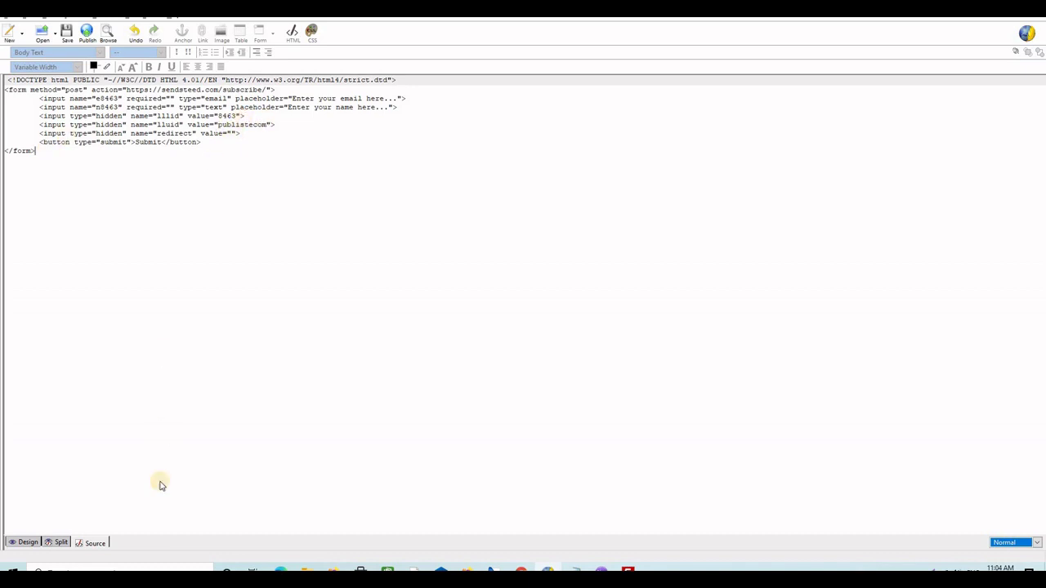
Check the pasted form in design and split views, and delete its name field so only the email field remains
{"action": "left_click", "coordinate": [27, 543]}
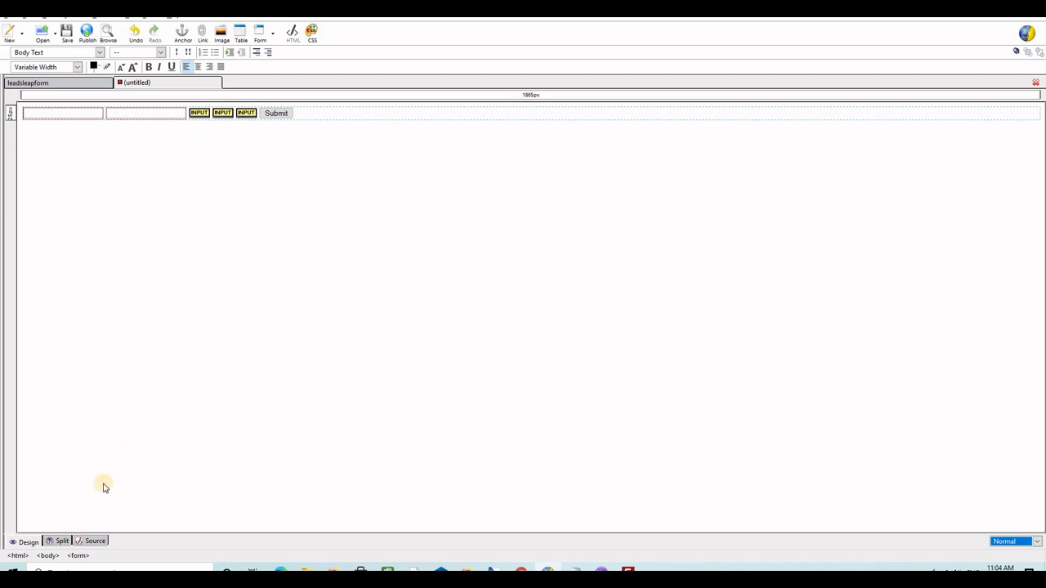
{"action": "left_click", "coordinate": [62, 543]}
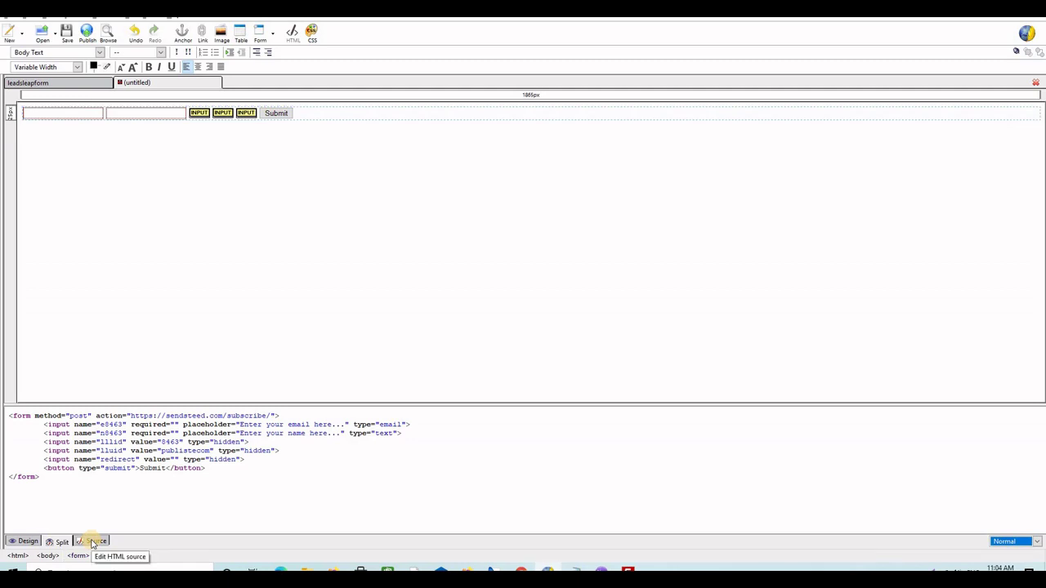
{"action": "left_click", "coordinate": [25, 542]}
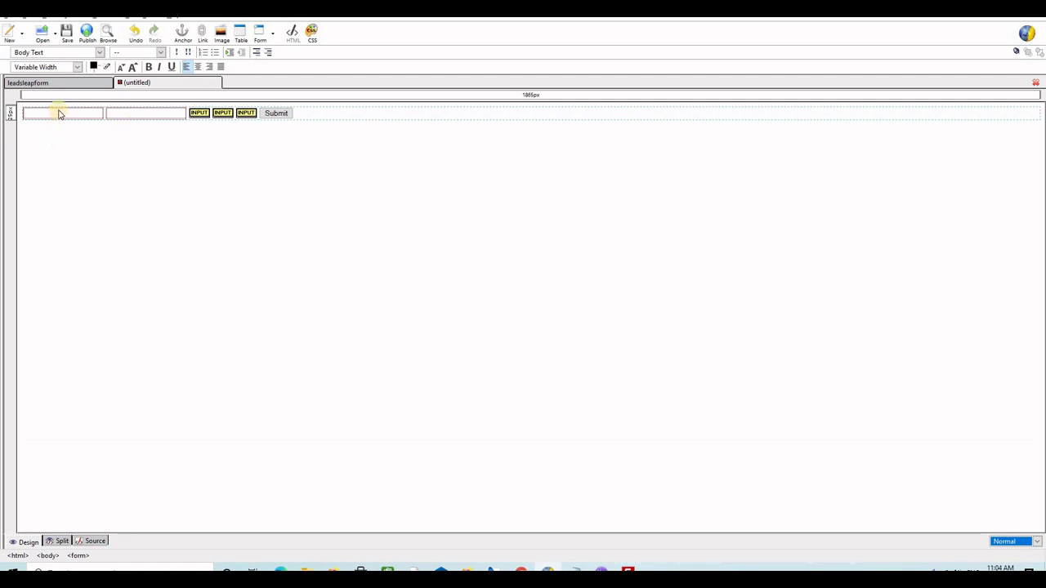
{"action": "left_click", "coordinate": [143, 117]}
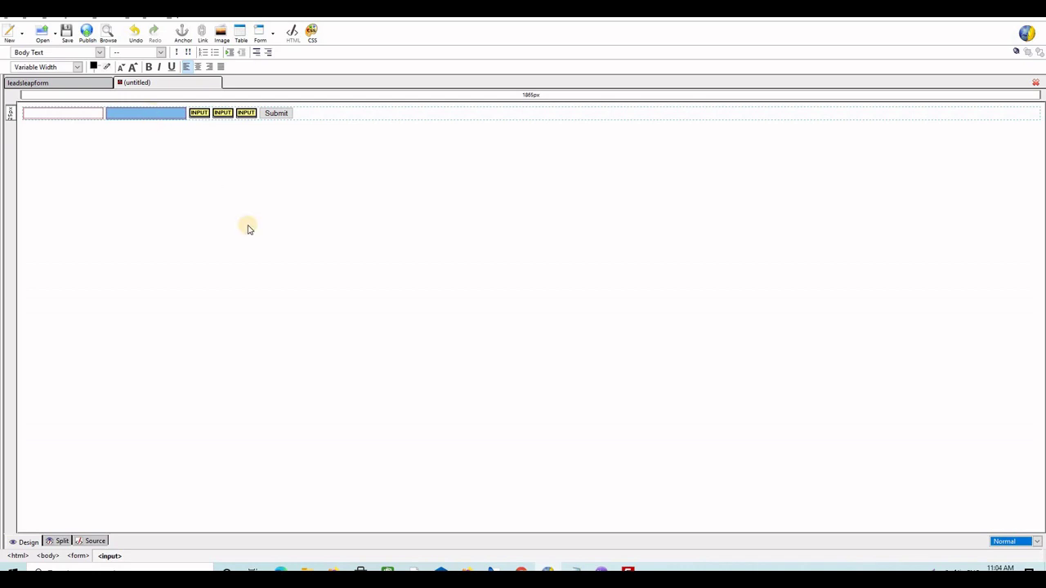
{"action": "key", "text": "Delete"}
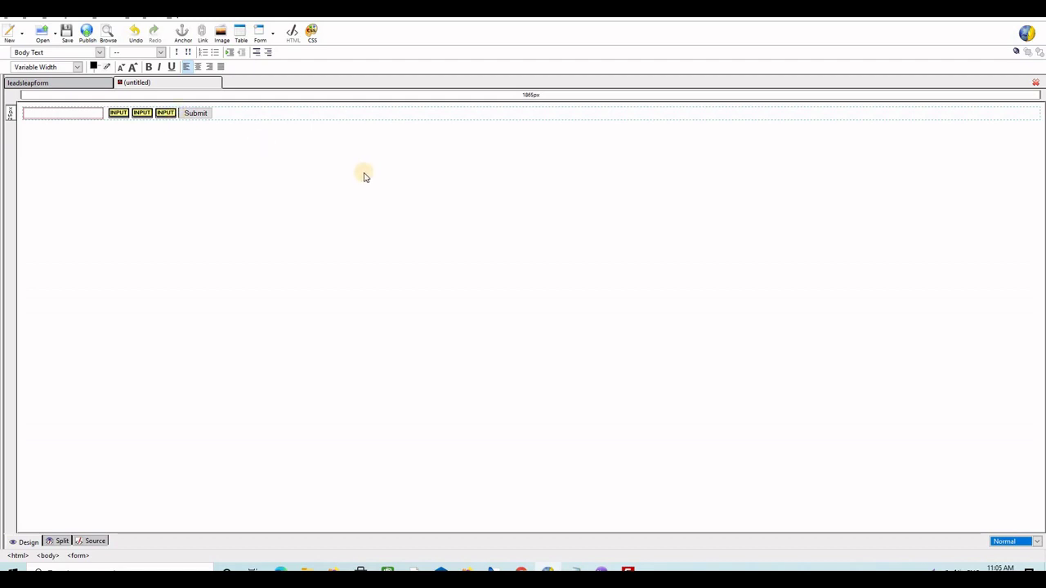
Move the Submit button onto its own line below the email field and centre the whole form
{"action": "key", "text": "Return"}
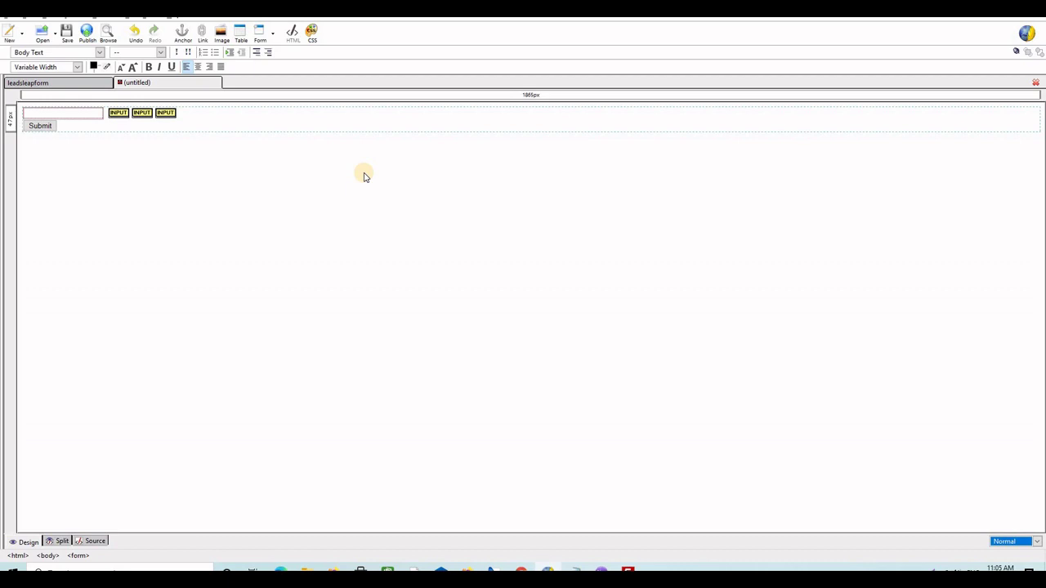
{"action": "key", "text": "ctrl+a"}
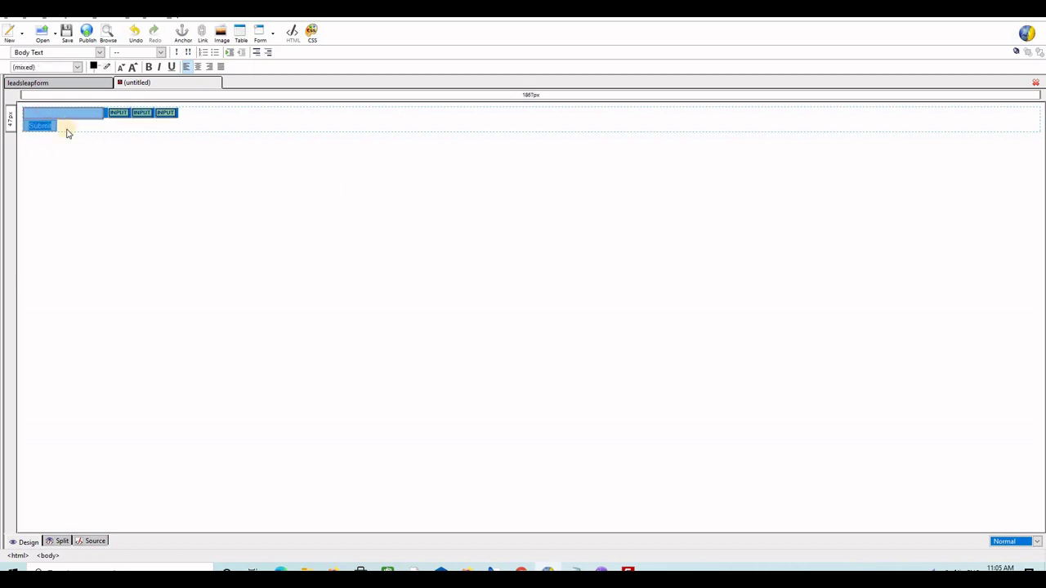
{"action": "left_click", "coordinate": [198, 69]}
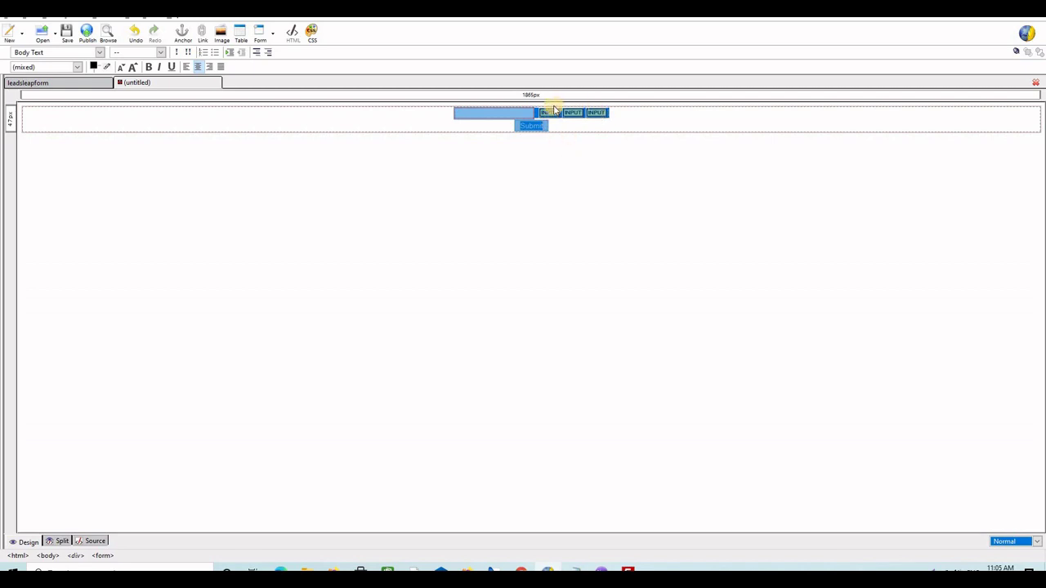
Compare the untitled form's design and source code with the email field and Download Now button of the leadsleapform document
{"action": "left_click", "coordinate": [530, 126]}
{"action": "key", "text": "ctrl+Page_Down"}
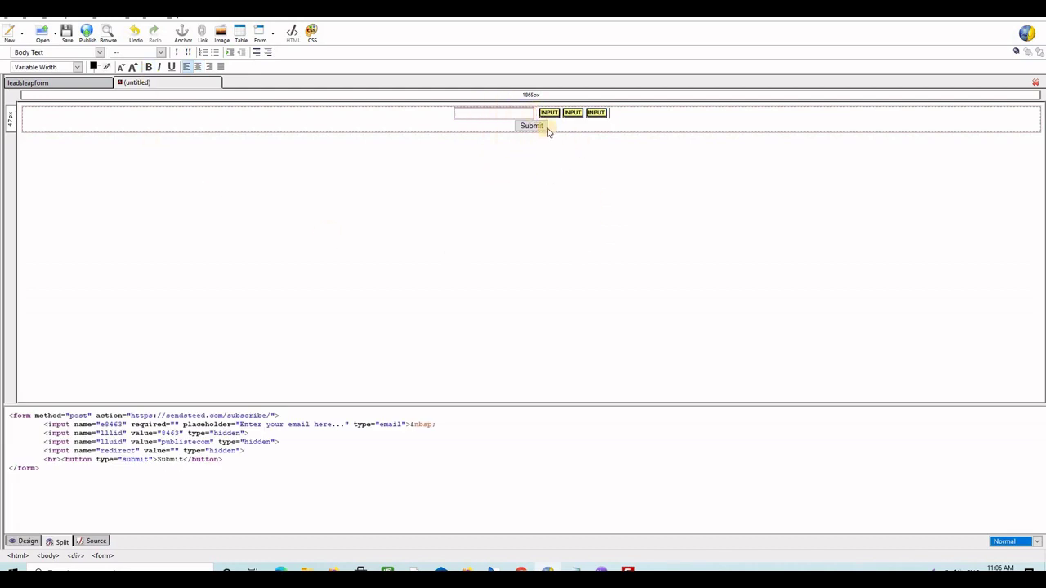
{"action": "left_click", "coordinate": [77, 85]}
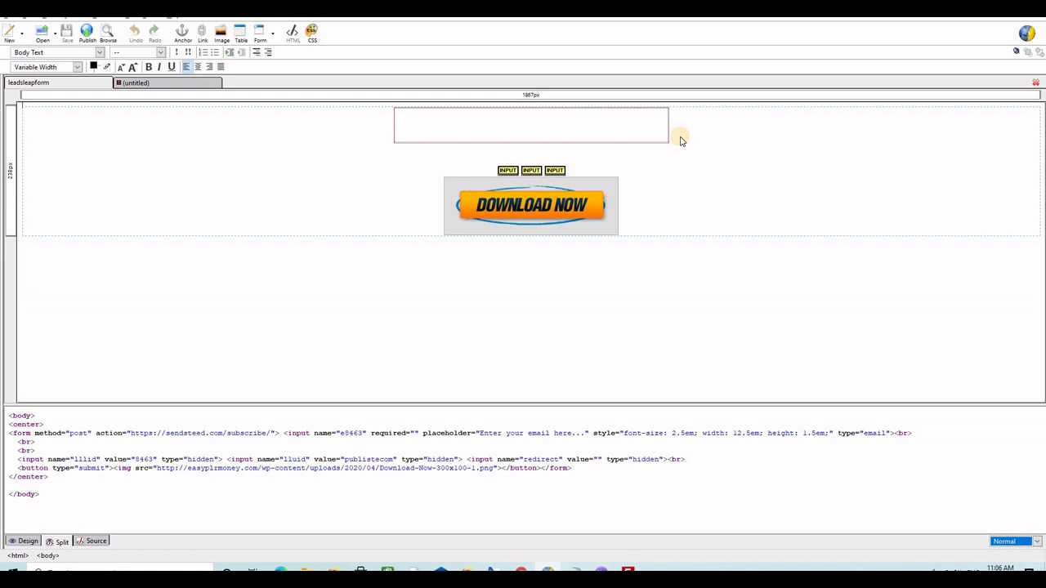
{"action": "left_click", "coordinate": [199, 85]}
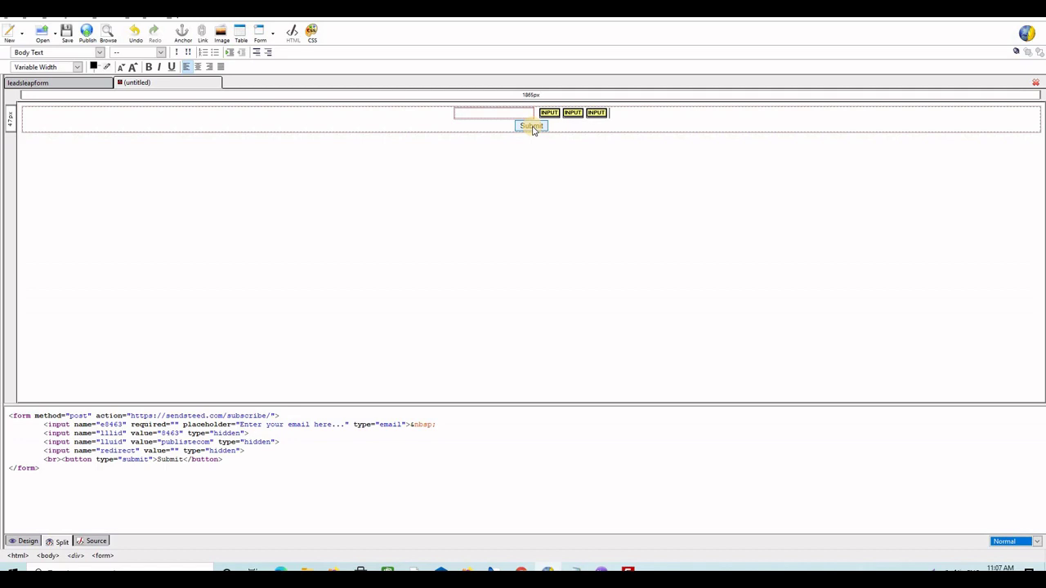
{"action": "left_click", "coordinate": [52, 85]}
{"action": "left_click", "coordinate": [511, 209]}
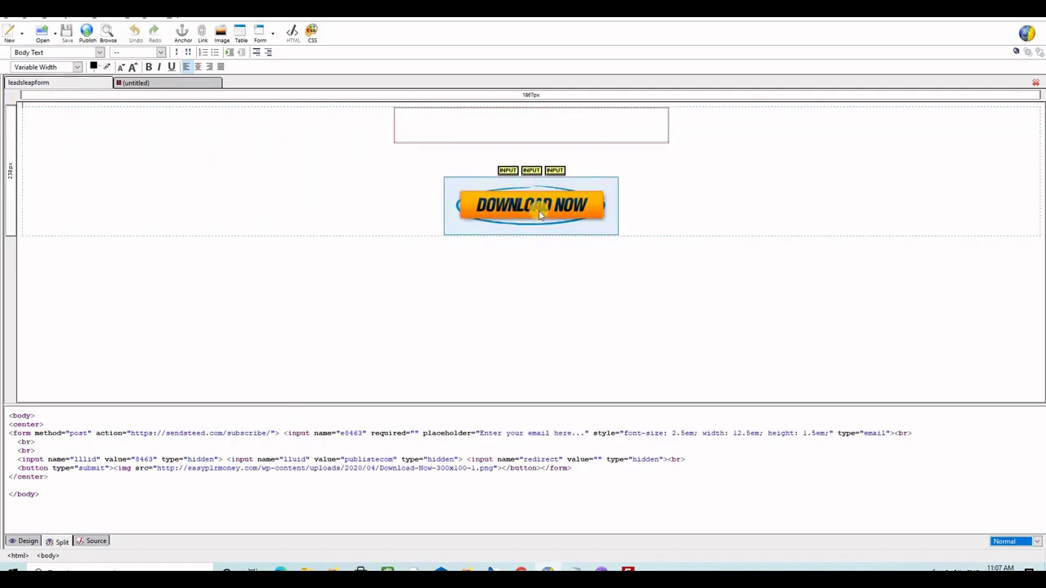
{"action": "left_click", "coordinate": [467, 127]}
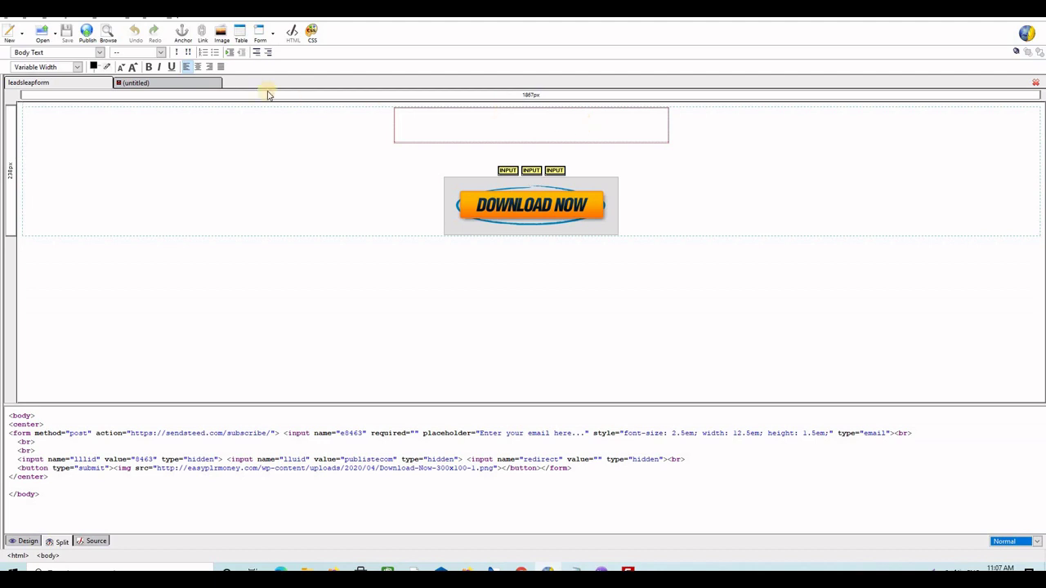
Copy the email field's style attribute (font-size 2.5em, width 12.5em, height 1.5em) from the leadsleapform source
{"action": "left_click", "coordinate": [355, 140]}
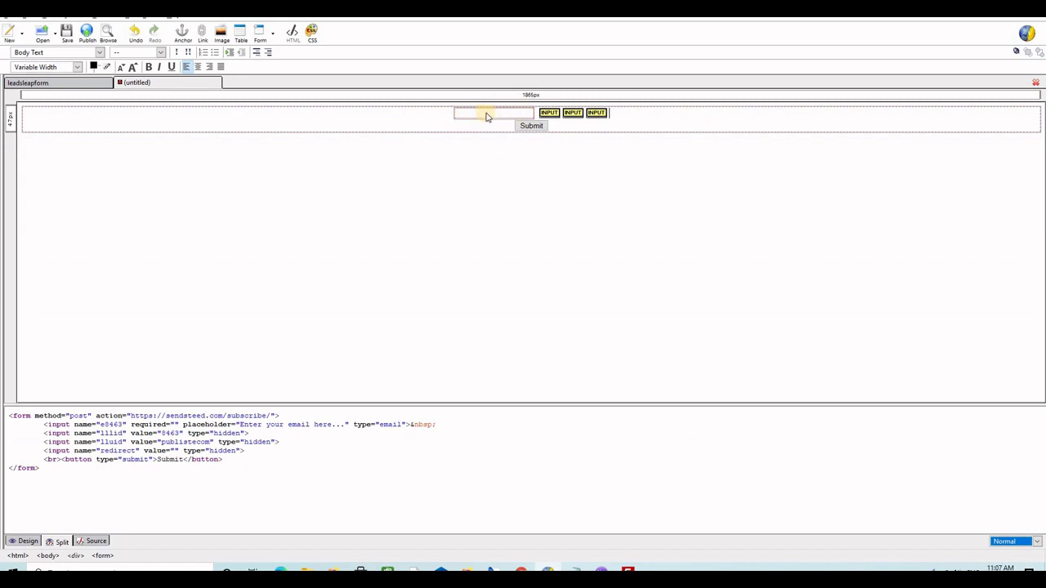
{"action": "left_click", "coordinate": [69, 85]}
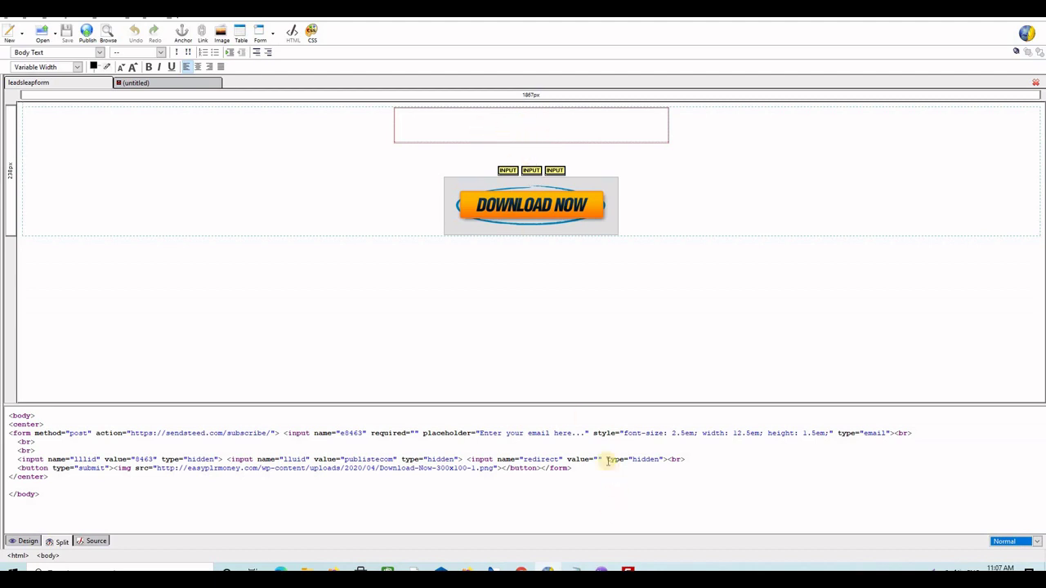
{"action": "left_click_drag", "start_coordinate": [594, 434], "coordinate": [835, 433]}
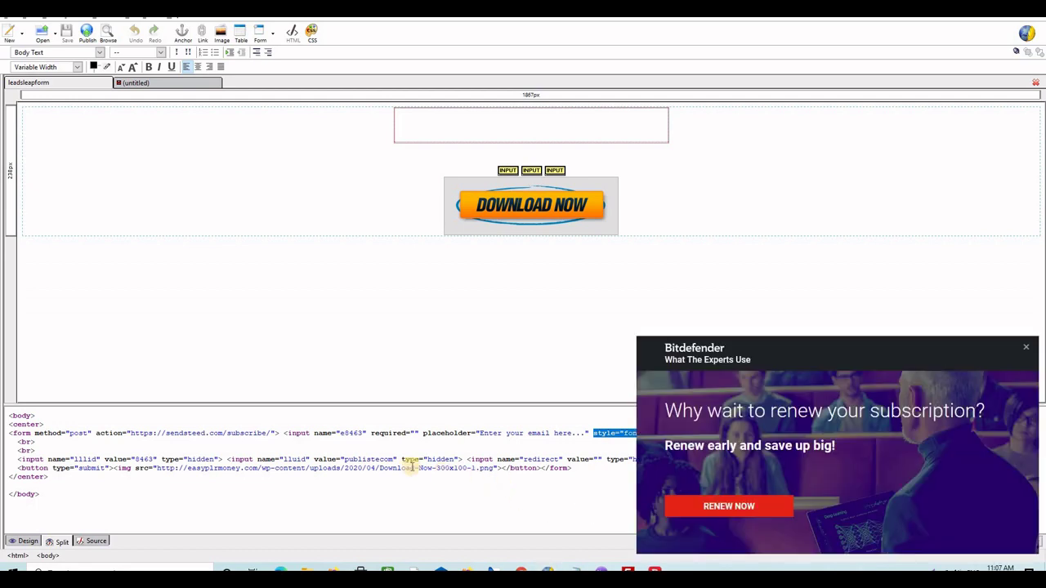
{"action": "left_click", "coordinate": [1025, 347]}
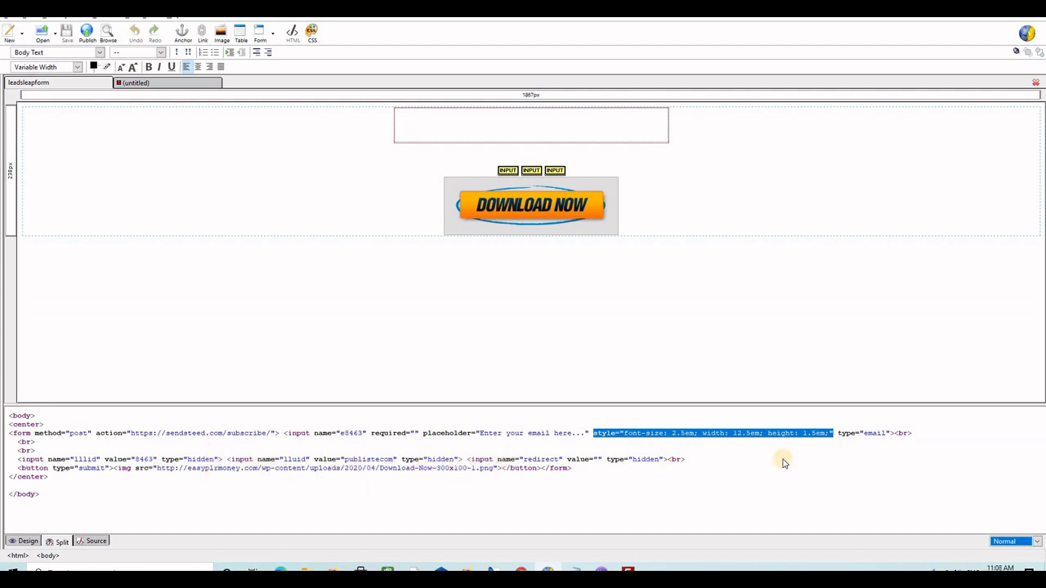
{"action": "left_click", "coordinate": [709, 433]}
{"action": "left_click_drag", "start_coordinate": [595, 433], "coordinate": [834, 433]}
{"action": "key", "text": "ctrl+c"}
Insert the copied style attribute after the placeholder of the untitled form's email input and check it in the full source
{"action": "left_click", "coordinate": [173, 85]}
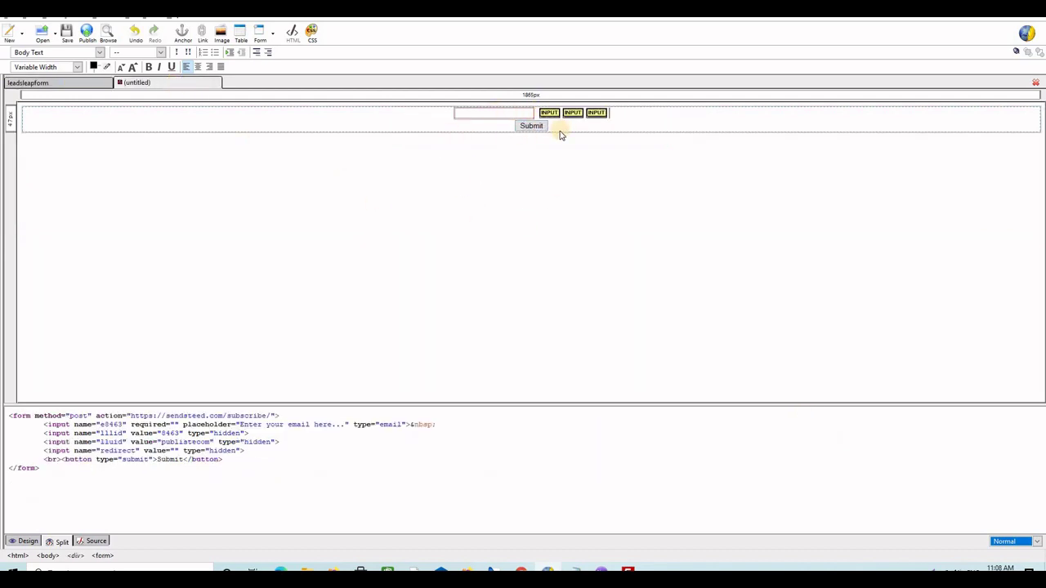
{"action": "left_click", "coordinate": [349, 424]}
{"action": "key", "text": "ctrl+v"}
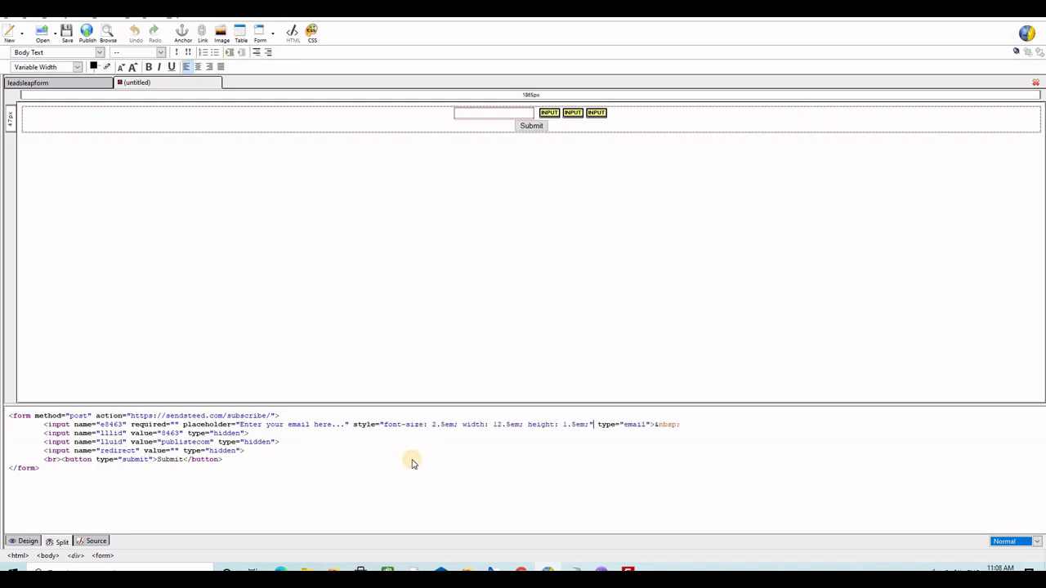
{"action": "left_click", "coordinate": [94, 542]}
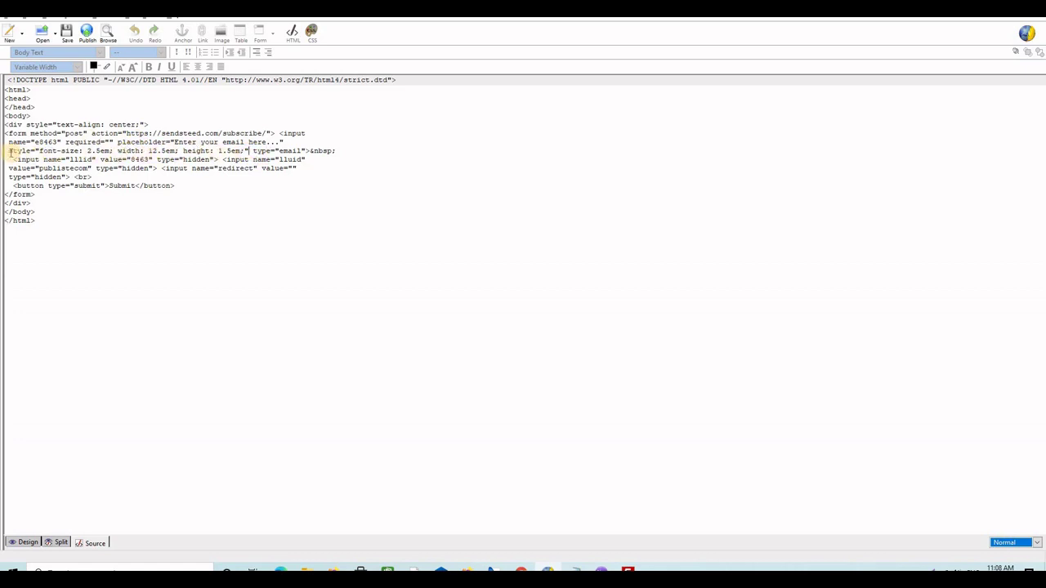
{"action": "left_click_drag", "start_coordinate": [10, 151], "coordinate": [219, 151]}
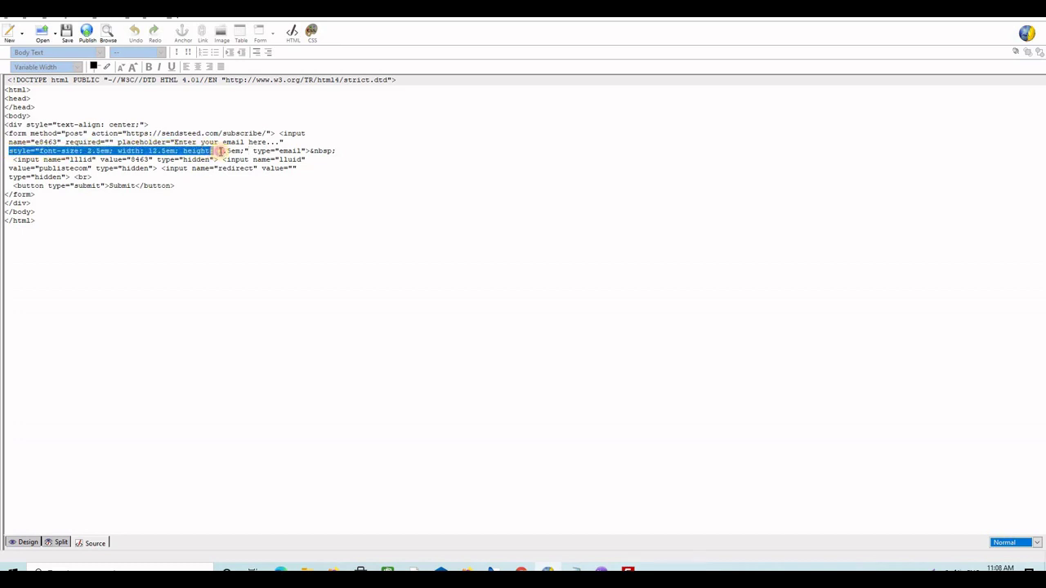
{"action": "left_click", "coordinate": [60, 543]}
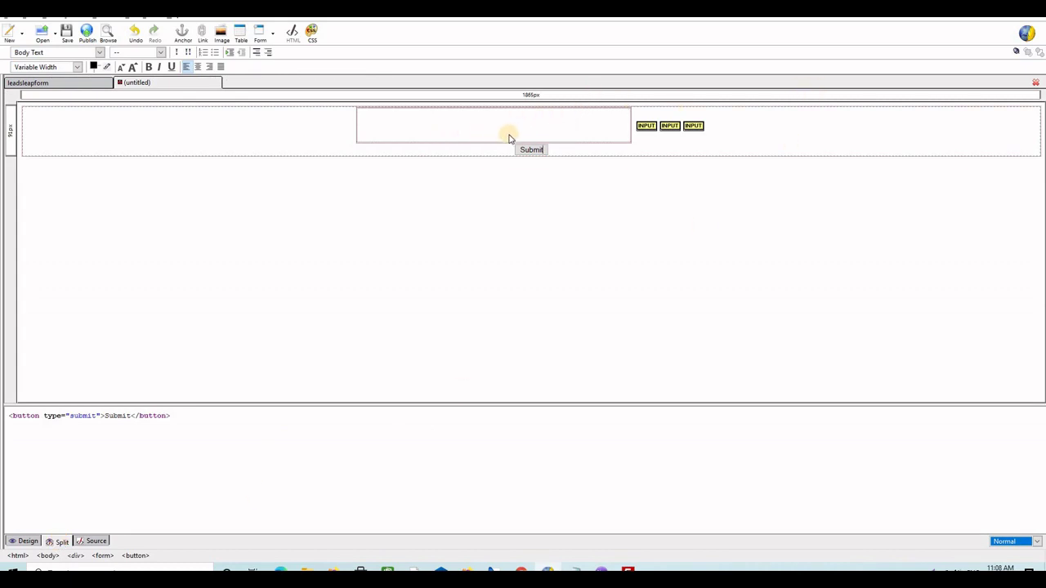
Add a line break after the untitled form's email field so the hidden inputs sit on their own line
{"action": "left_click_drag", "start_coordinate": [513, 153], "coordinate": [497, 154]}
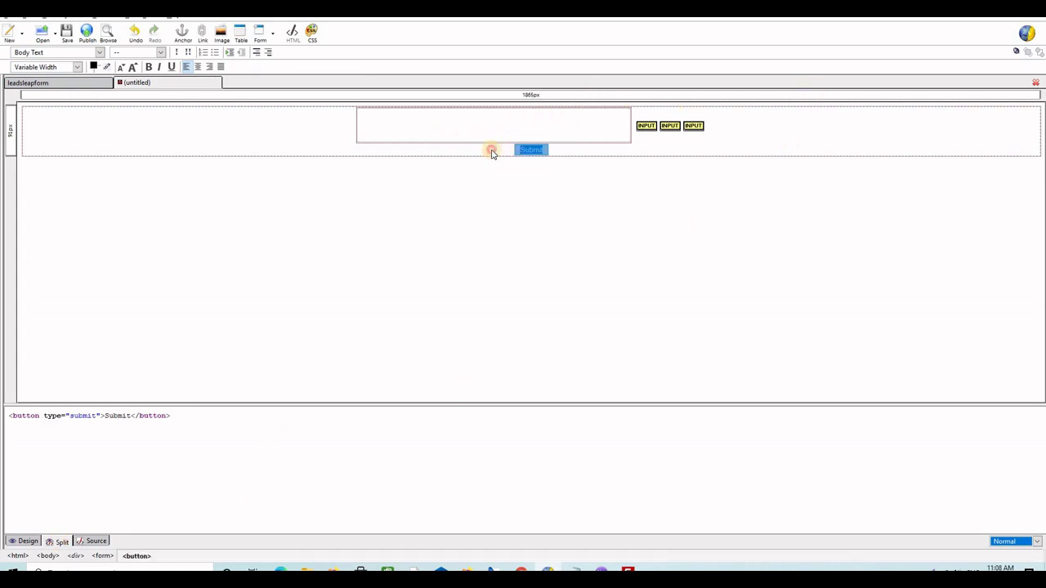
{"action": "left_click_drag", "start_coordinate": [563, 149], "coordinate": [607, 128]}
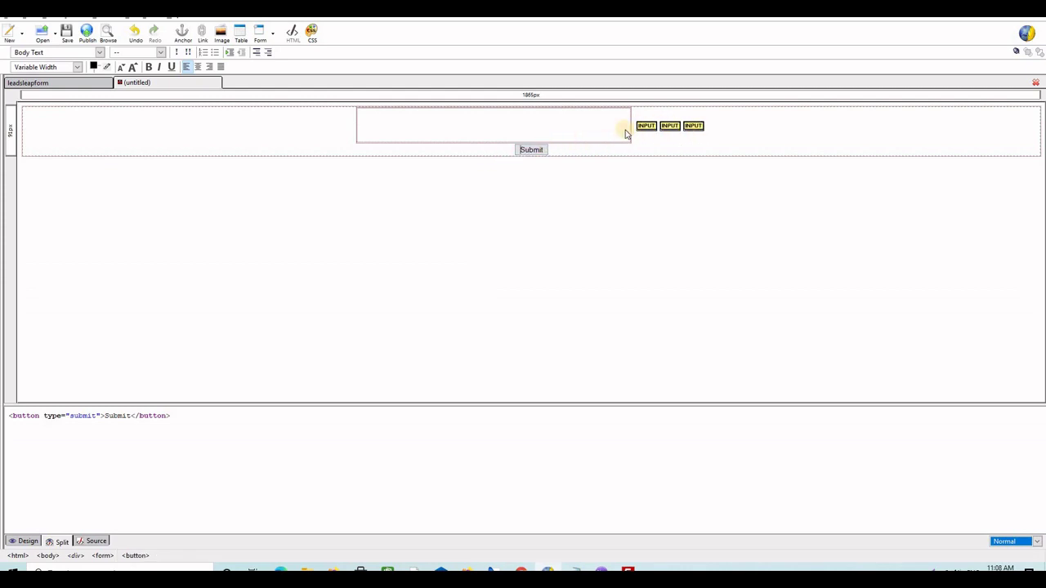
{"action": "left_click", "coordinate": [720, 155]}
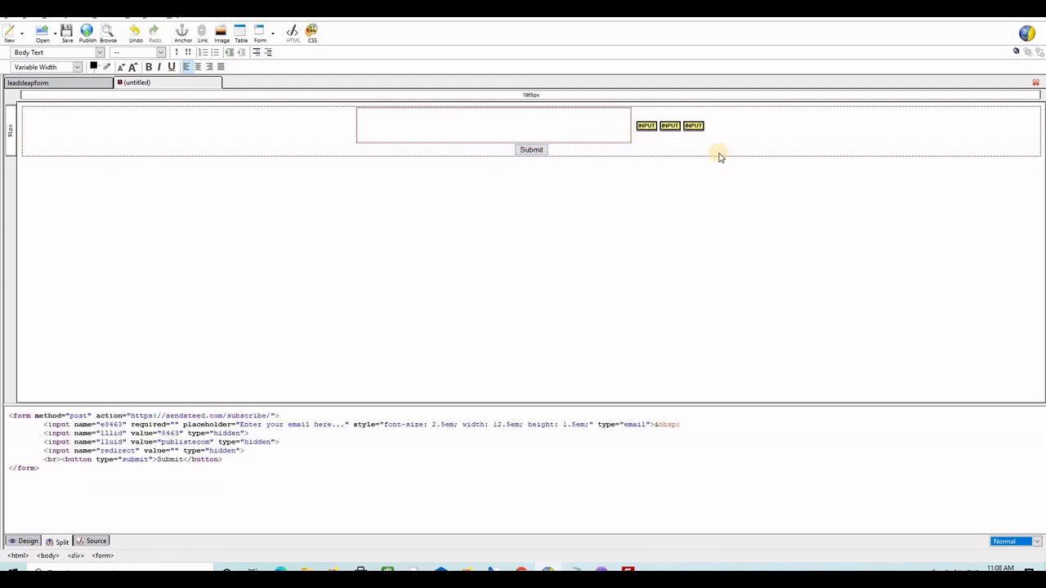
{"action": "key", "text": "Return"}
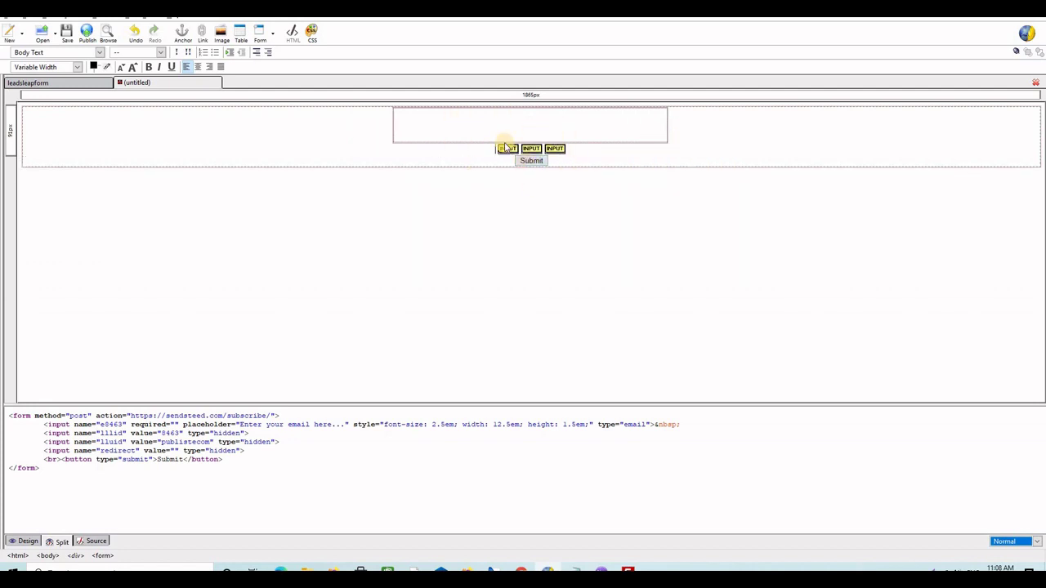
{"action": "left_click", "coordinate": [528, 164]}
Copy the complete Download-Now-300x100-1.png image tag from the submit button code in the leadsleapform document
{"action": "left_click", "coordinate": [77, 85]}
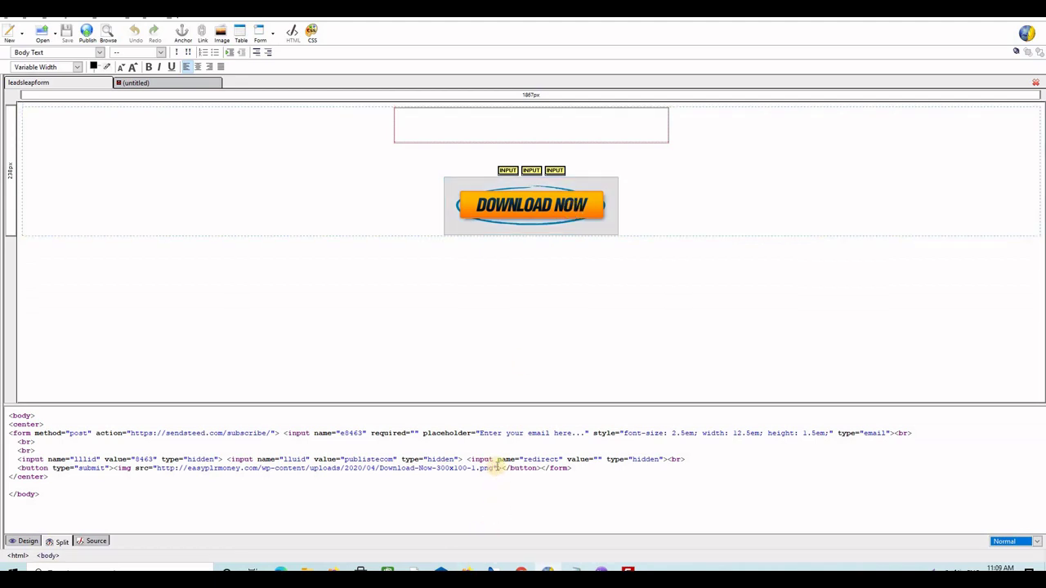
{"action": "left_click_drag", "start_coordinate": [491, 468], "coordinate": [116, 468]}
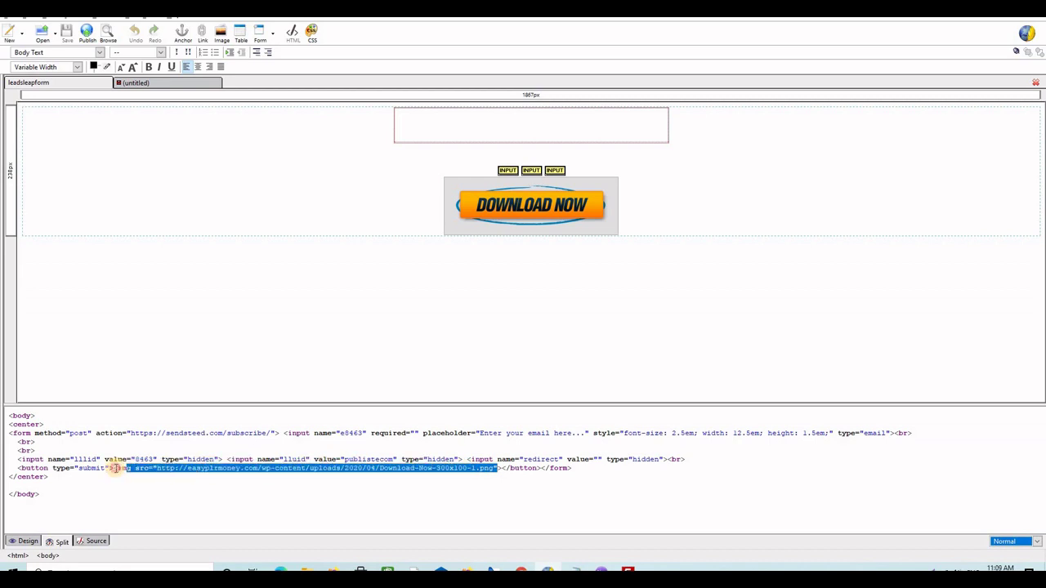
{"action": "left_click", "coordinate": [500, 468]}
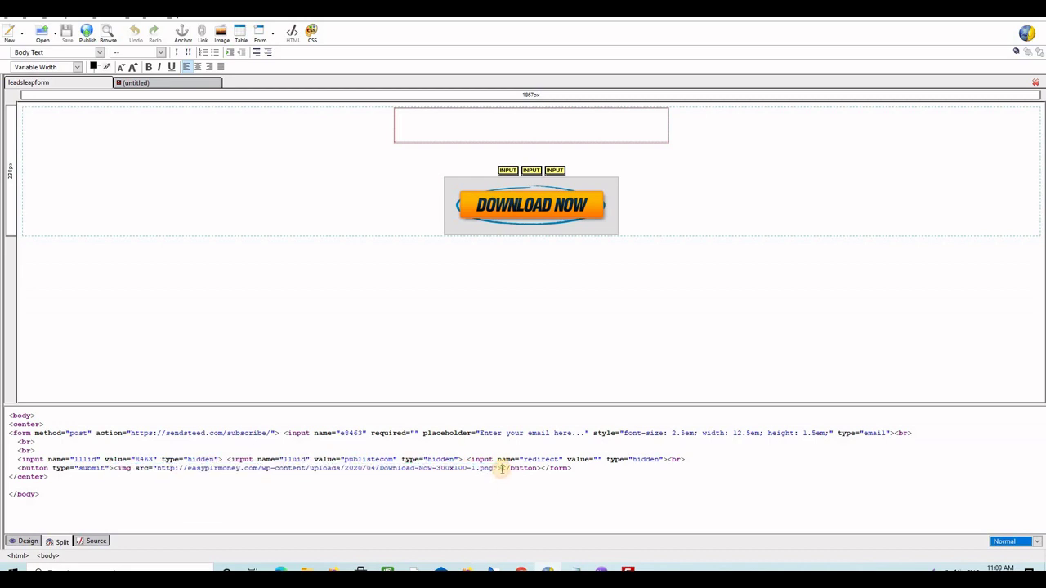
{"action": "left_click_drag", "start_coordinate": [485, 468], "coordinate": [114, 472]}
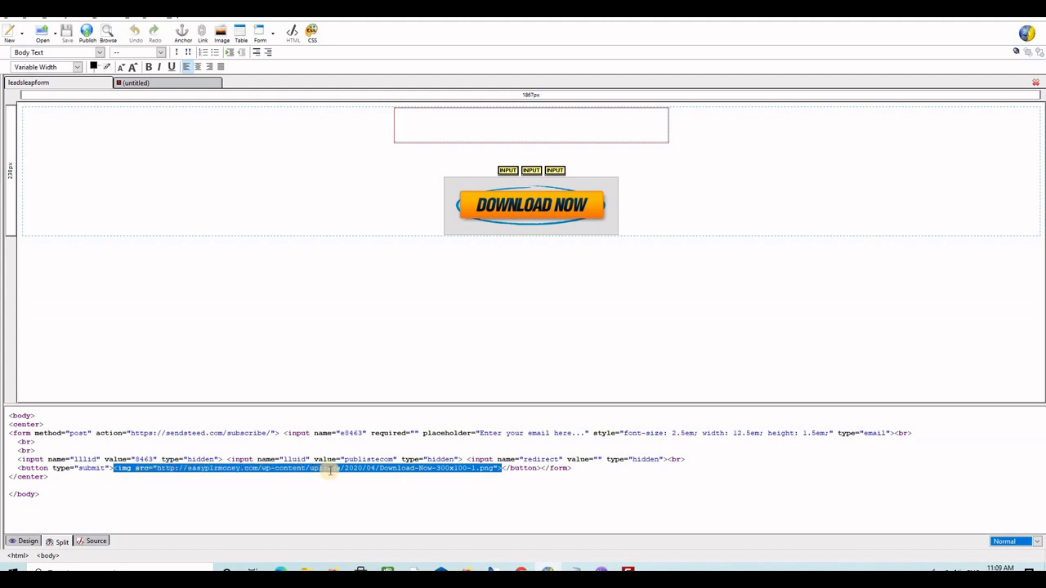
{"action": "left_click", "coordinate": [500, 468]}
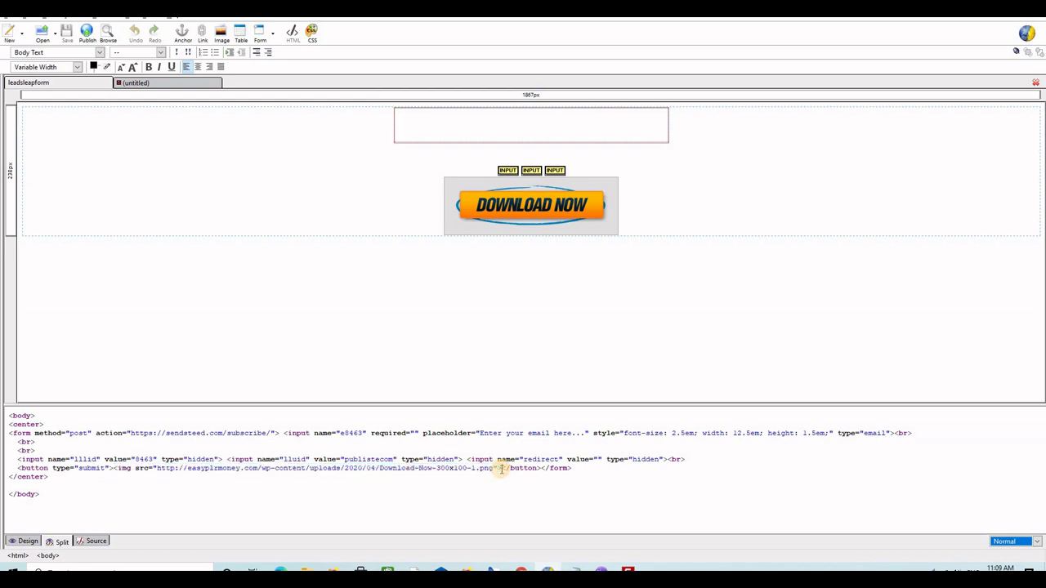
{"action": "left_click_drag", "start_coordinate": [496, 469], "coordinate": [107, 488]}
{"action": "key", "text": "ctrl+c"}
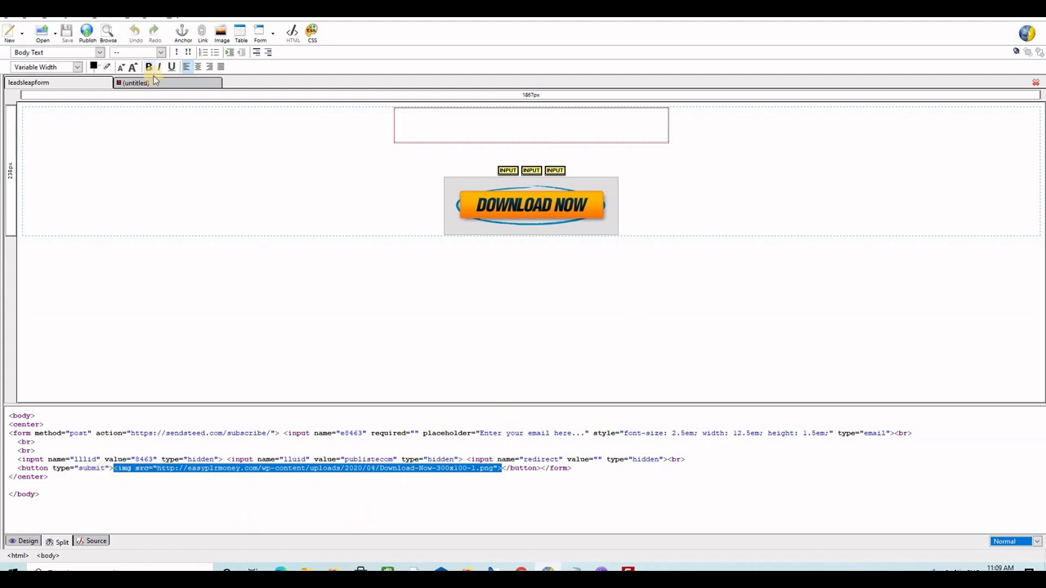
Replace the Submit text in the untitled form's button code with the copied image tag, and check it in source and design views
{"action": "key", "text": "Delete"}
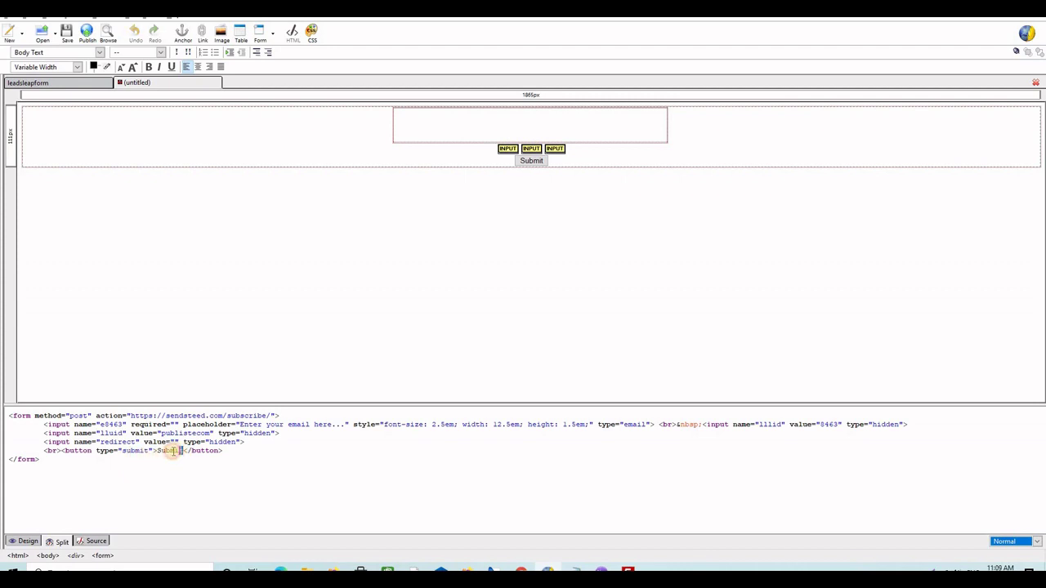
{"action": "left_click_drag", "start_coordinate": [173, 451], "coordinate": [158, 451]}
{"action": "key", "text": "ctrl+v"}
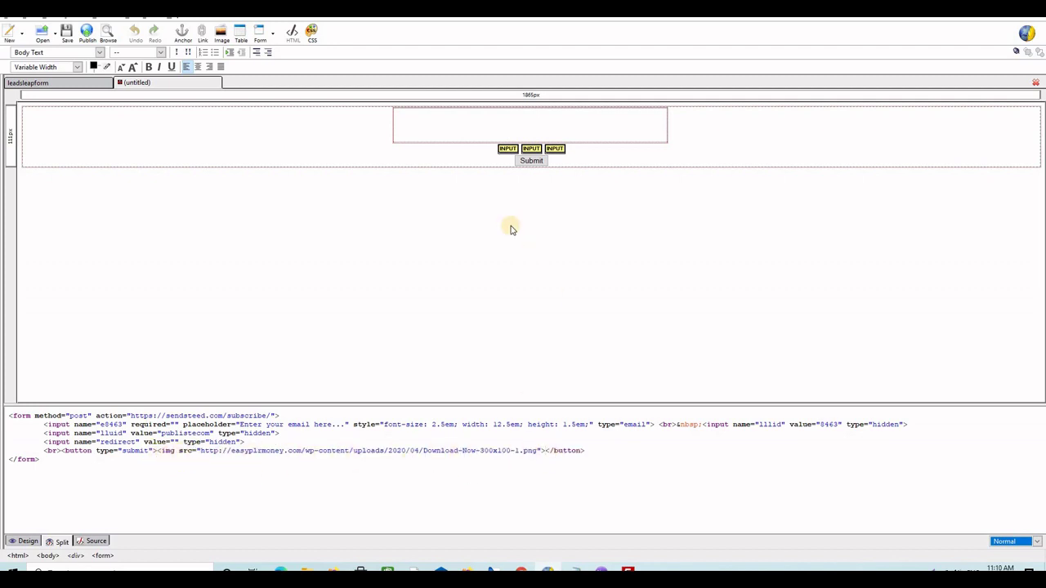
{"action": "left_click", "coordinate": [91, 541]}
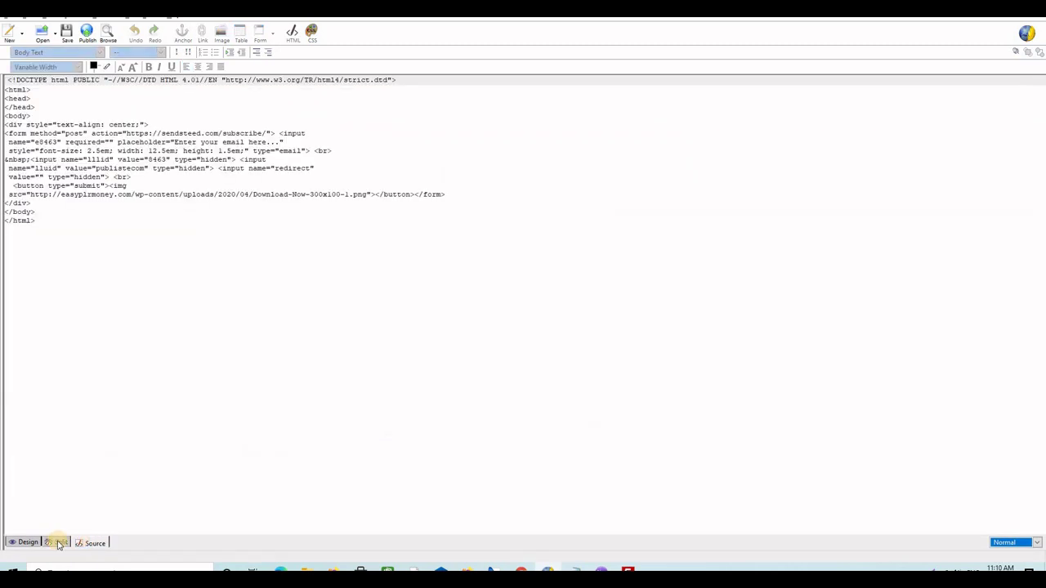
{"action": "left_click", "coordinate": [58, 543]}
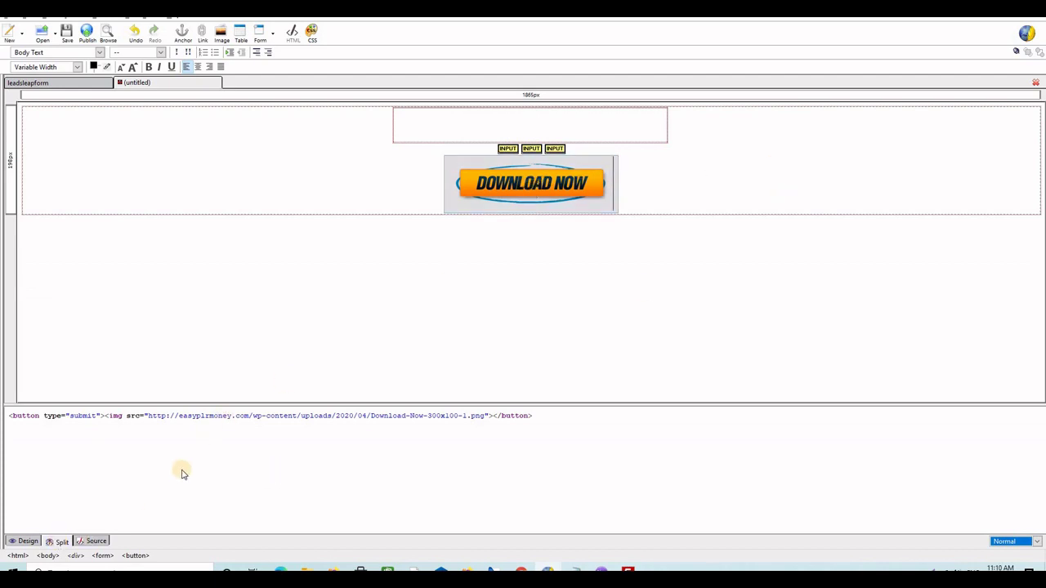
{"action": "left_click", "coordinate": [95, 542]}
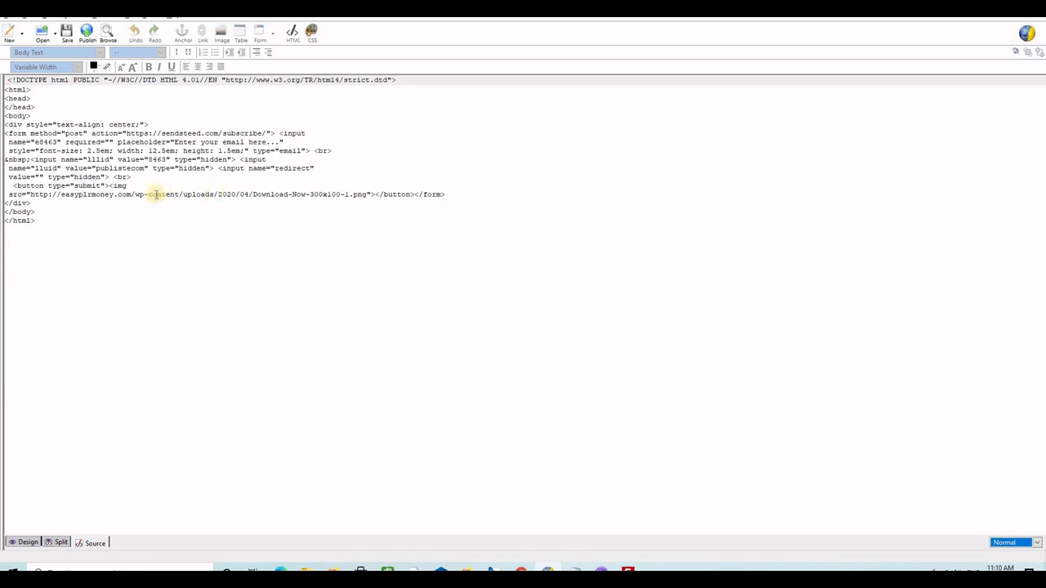
{"action": "left_click", "coordinate": [8, 195]}
{"action": "left_click", "coordinate": [95, 185]}
{"action": "left_click_drag", "start_coordinate": [109, 185], "coordinate": [370, 192]}
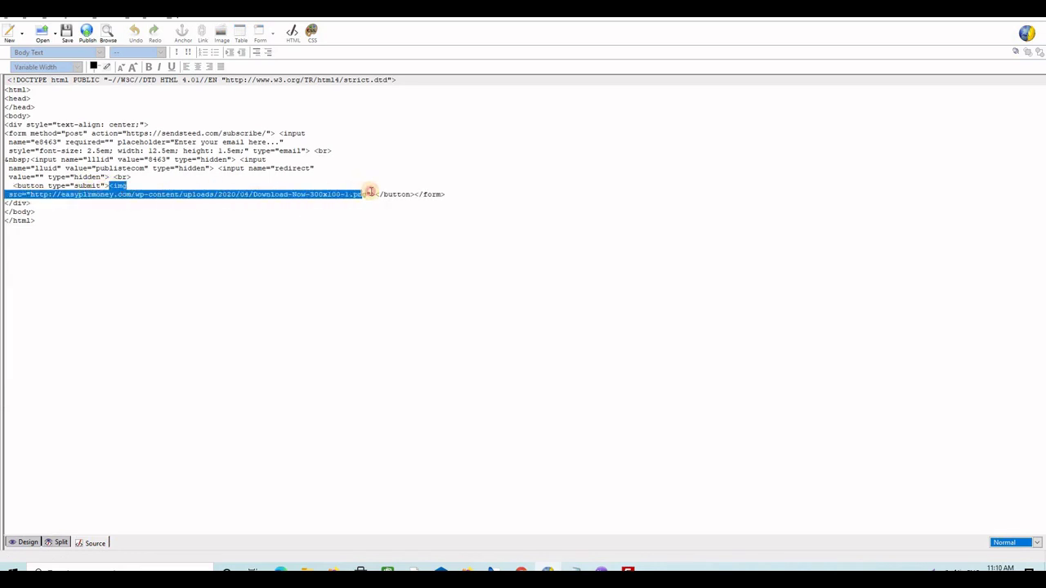
{"action": "left_click", "coordinate": [29, 542]}
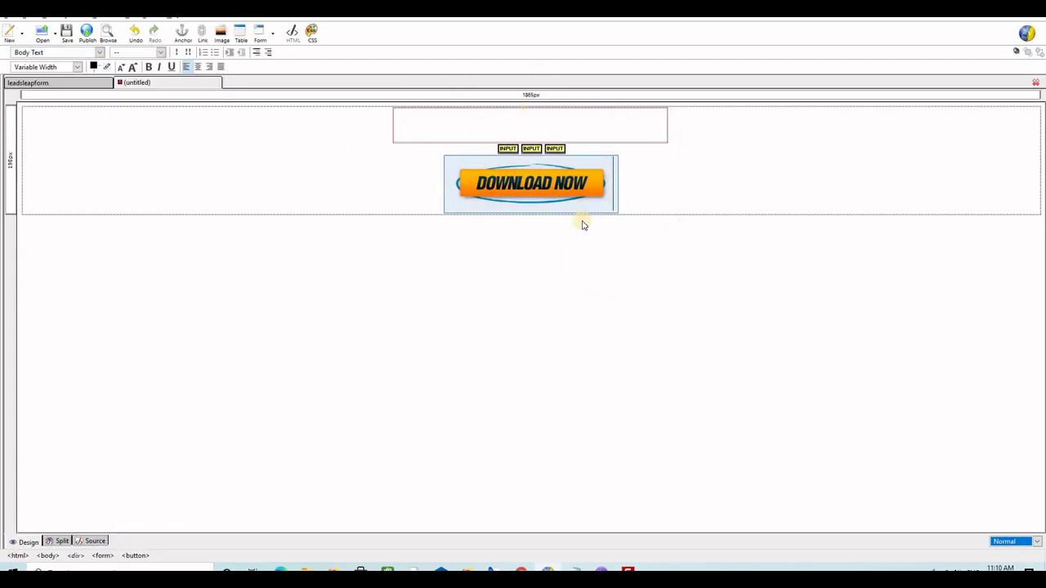
Copy the whole form block from the untitled document's source and switch to the Hot short reports page in Google Sites
{"action": "left_click", "coordinate": [94, 542]}
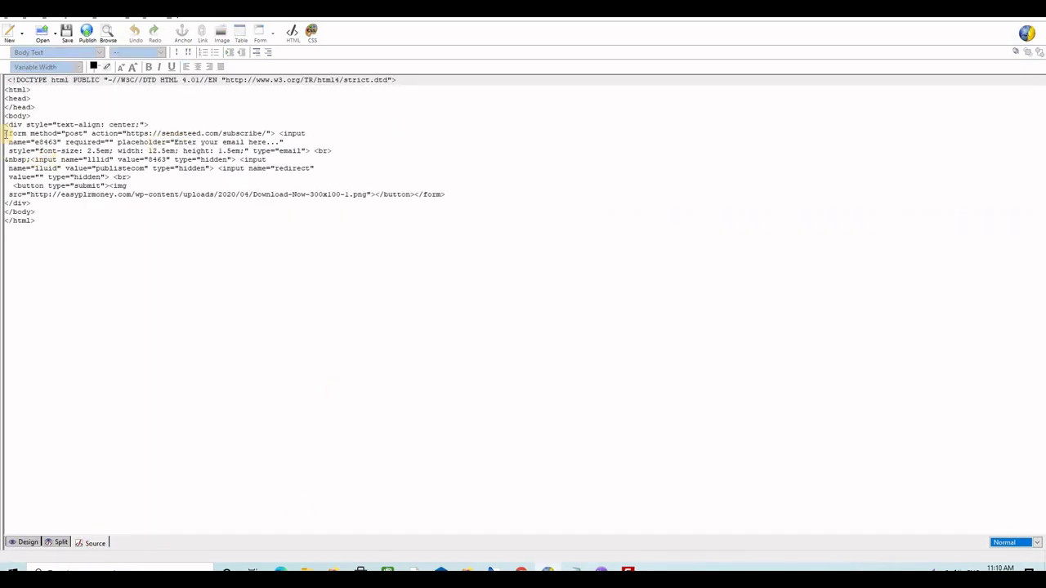
{"action": "left_click_drag", "start_coordinate": [6, 133], "coordinate": [453, 199]}
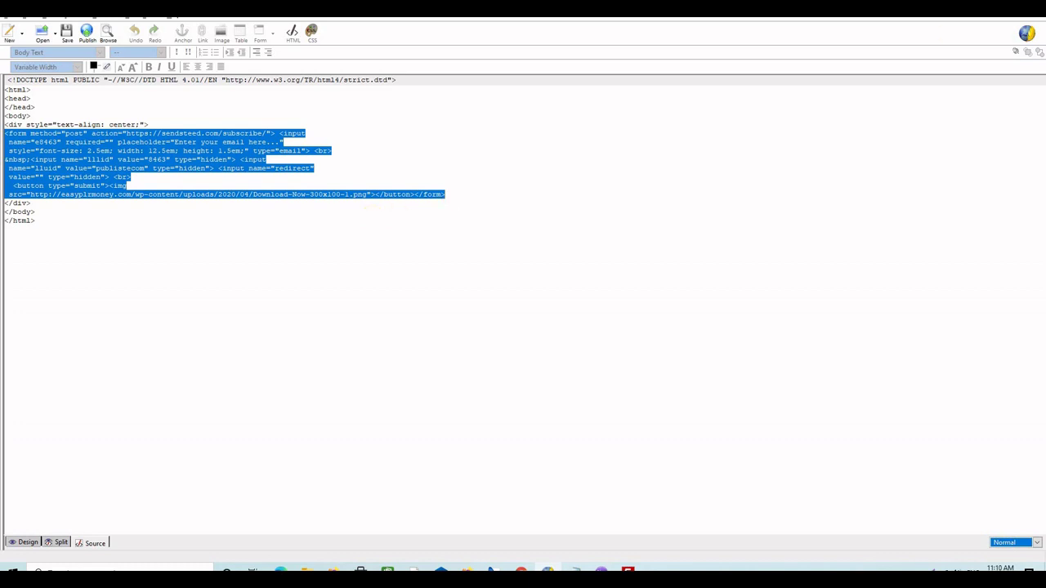
{"action": "key", "text": "alt+Tab"}
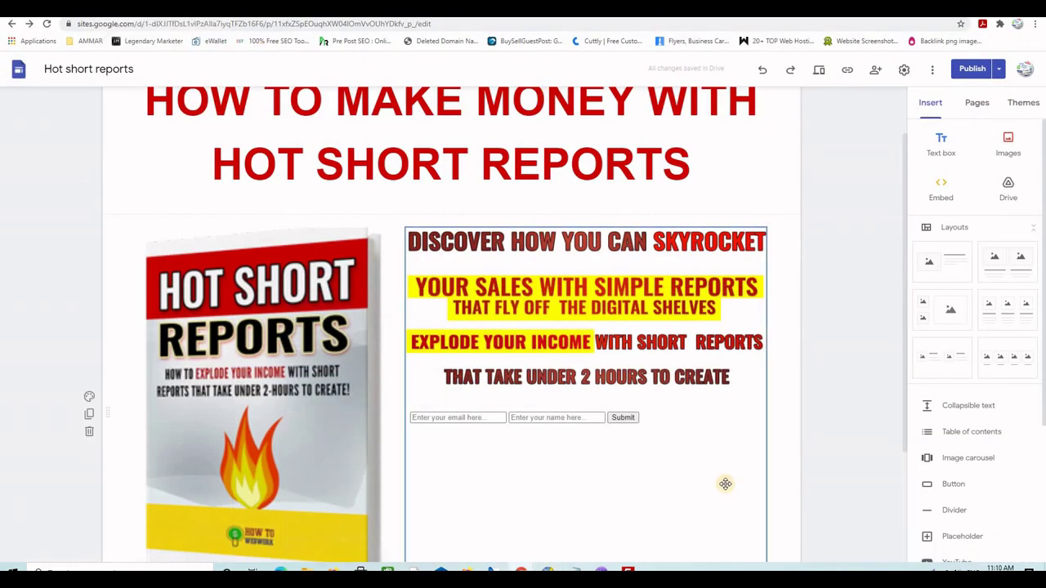
Replace the HTML of the embedded opt-in form below the headline text with the copied form code and save the embed
{"action": "left_click", "coordinate": [527, 464]}
{"action": "scroll", "coordinate": [502, 458], "scroll_direction": "down", "scroll_amount": 1}
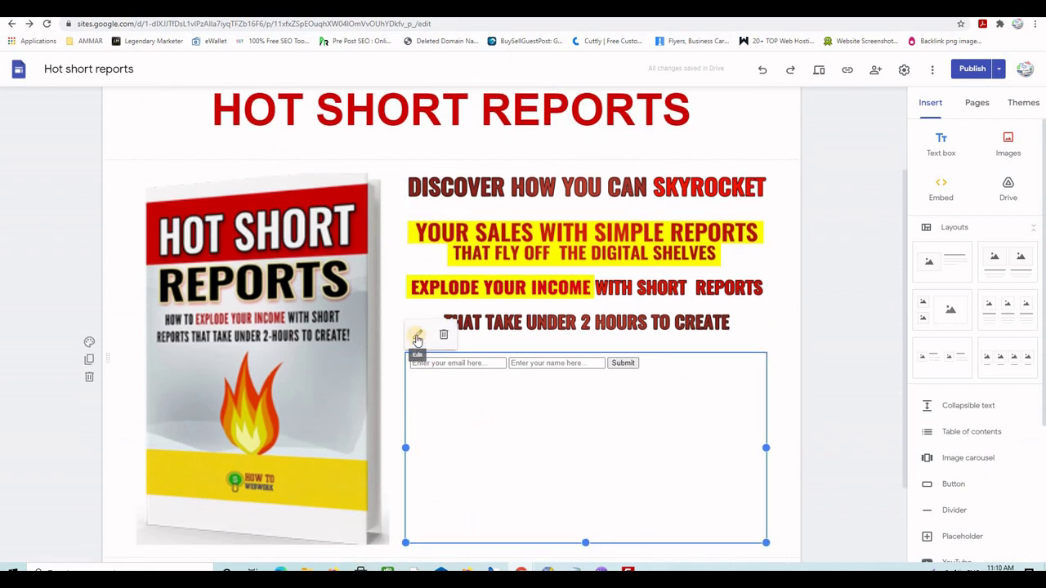
{"action": "left_click", "coordinate": [416, 338]}
{"action": "mouse_move", "coordinate": [437, 330]}
{"action": "left_mouse_down"}
{"action": "mouse_move", "coordinate": [401, 308]}
{"action": "mouse_move", "coordinate": [378, 269]}
{"action": "left_mouse_up"}
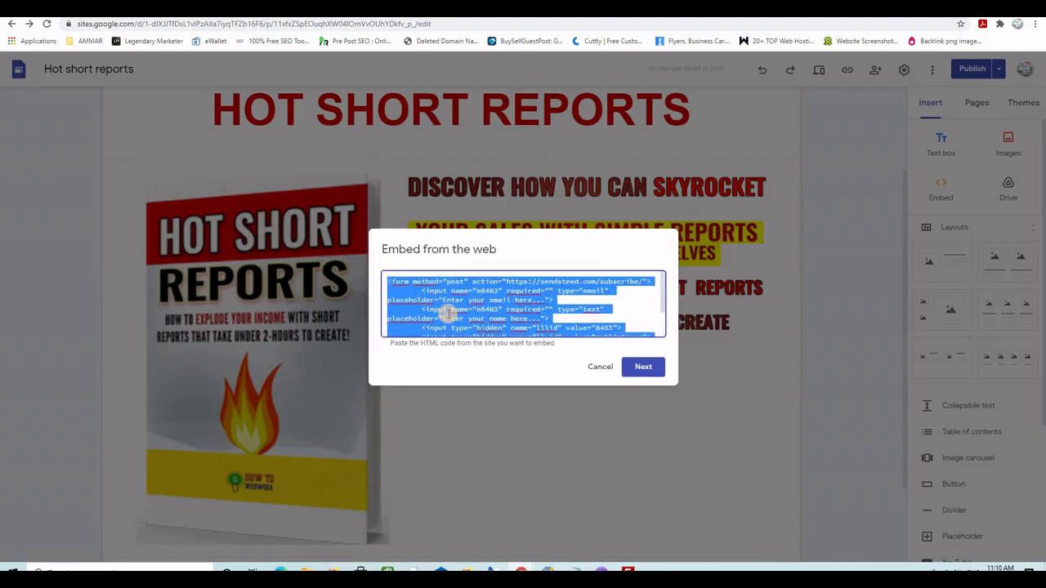
{"action": "key", "text": "BackSpace"}
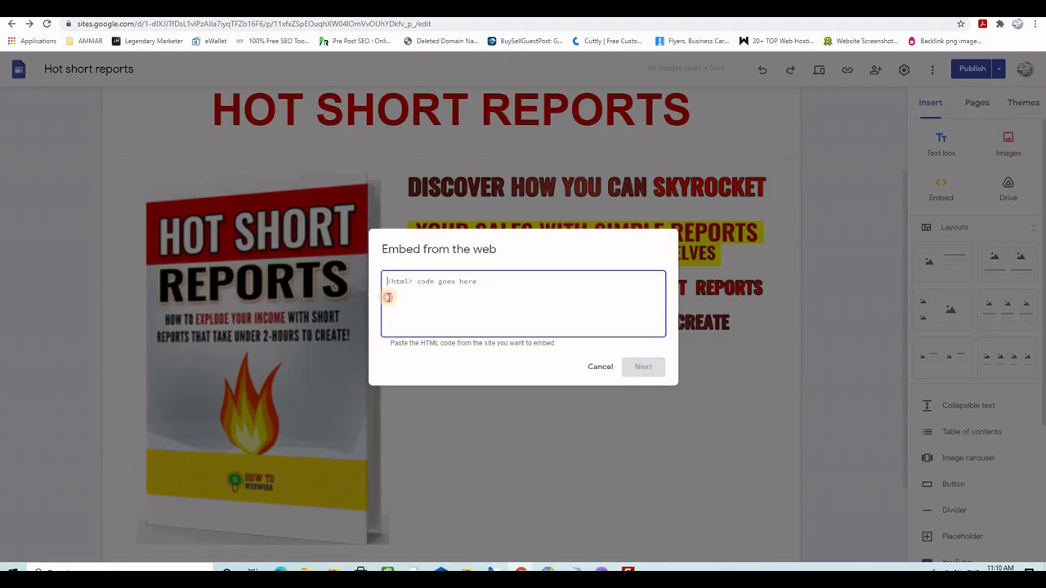
{"action": "key", "text": "ctrl+v"}
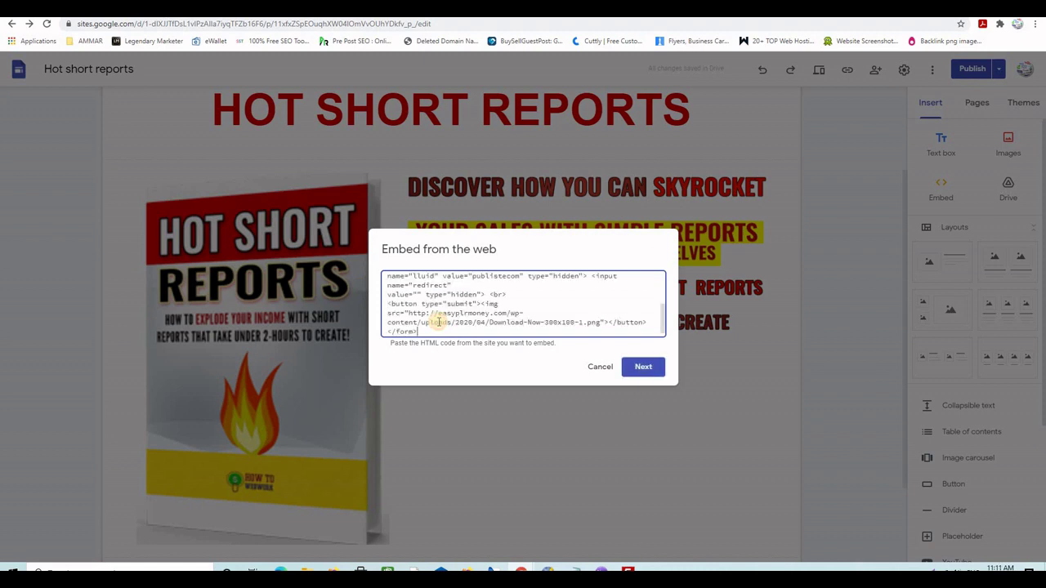
{"action": "left_click", "coordinate": [643, 367]}
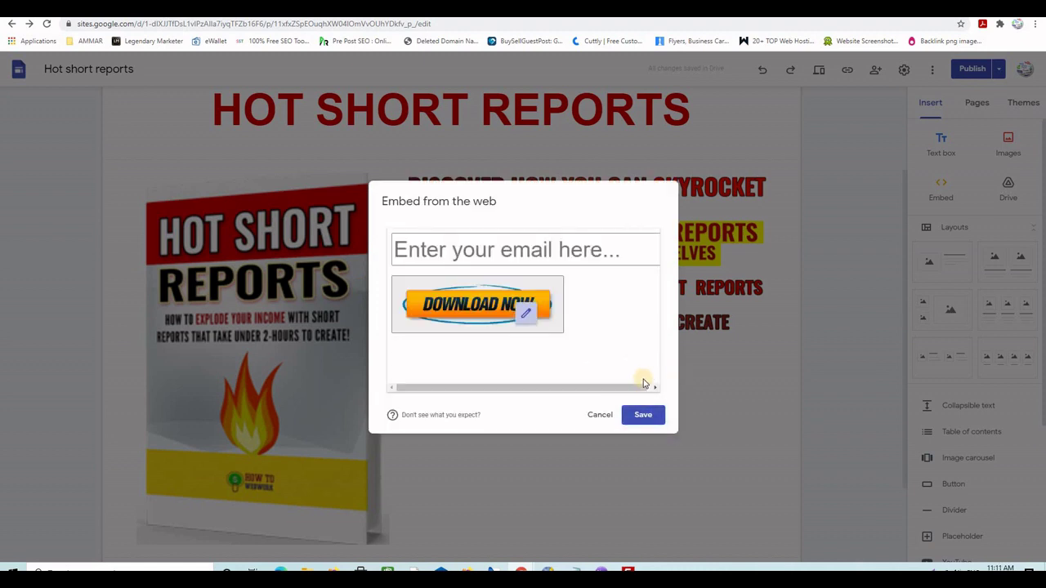
{"action": "left_click", "coordinate": [643, 417]}
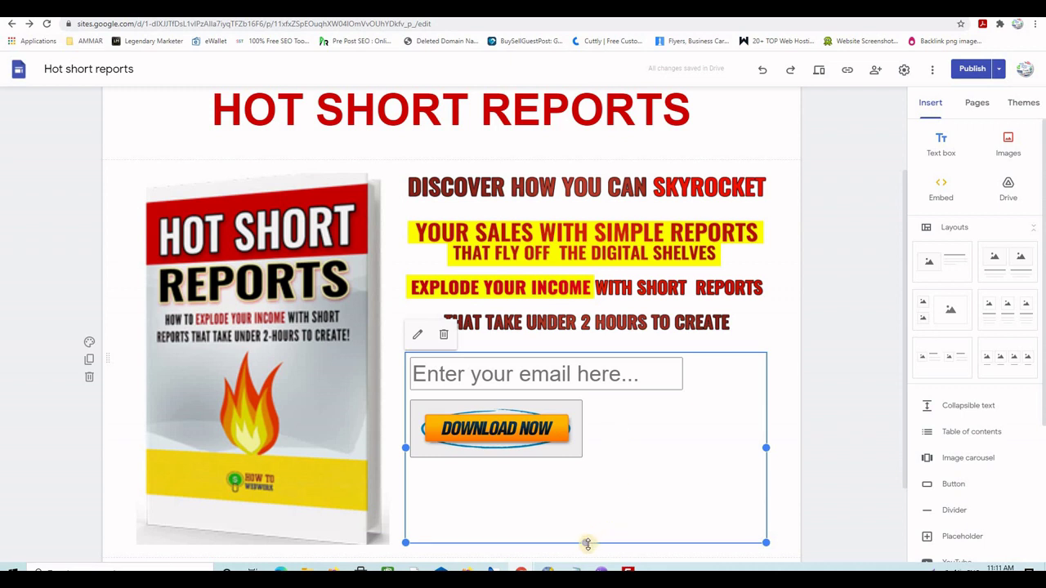
Shorten the opt-in form's frame, center the form by adding a <center> tag before its embed code, and save the embed
{"action": "left_click_drag", "start_coordinate": [587, 543], "coordinate": [583, 467]}
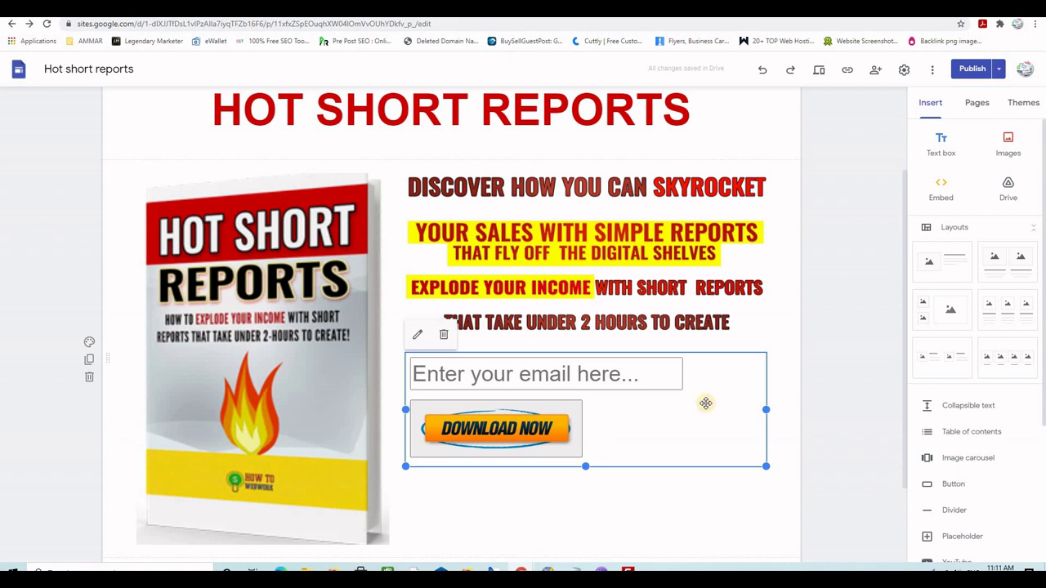
{"action": "left_click", "coordinate": [415, 336]}
{"action": "scroll", "coordinate": [403, 317], "scroll_direction": "up", "scroll_amount": 5}
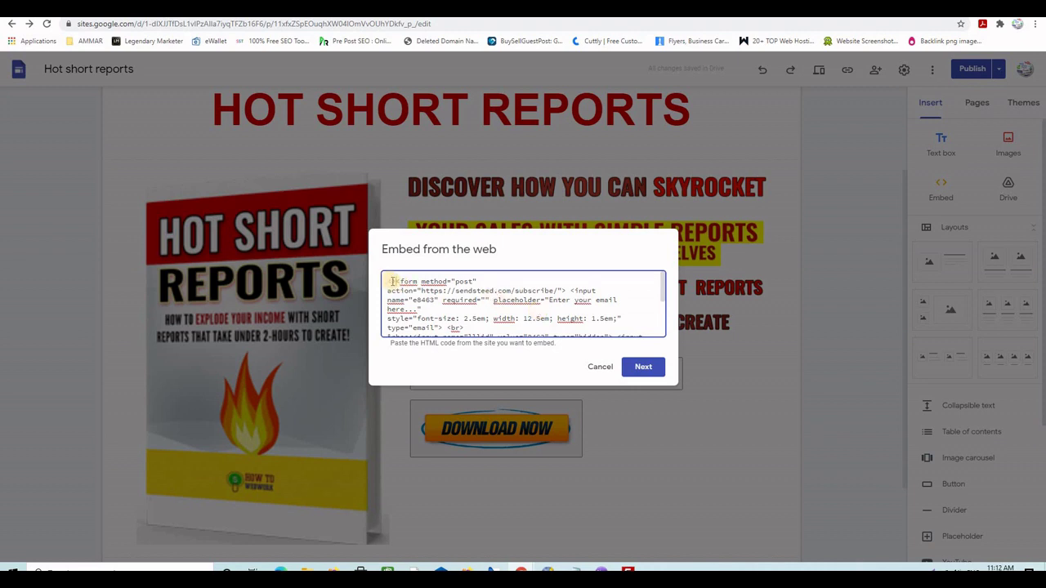
{"action": "type", "text": "ce"}
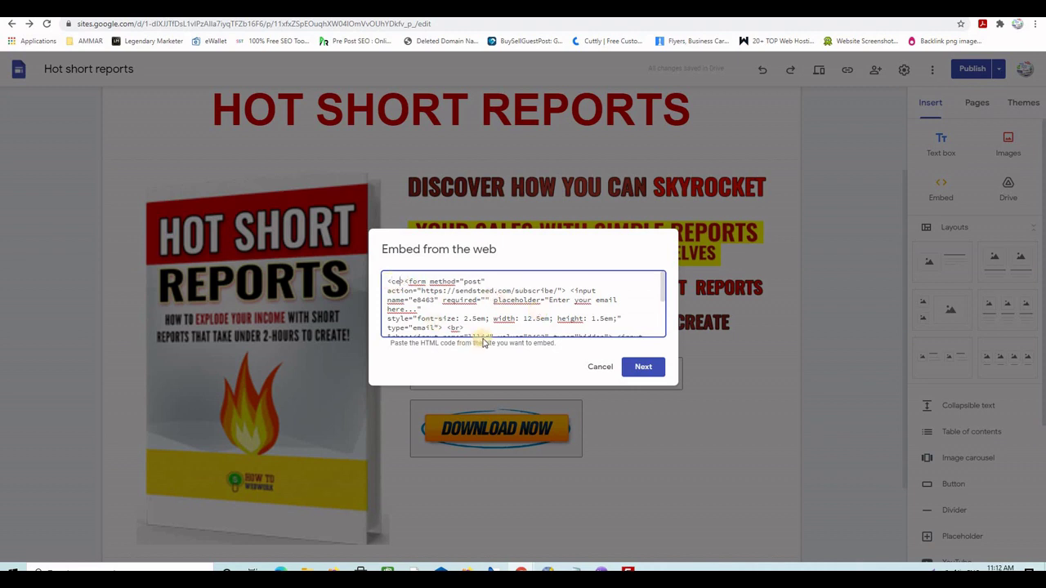
{"action": "type", "text": "nter>"}
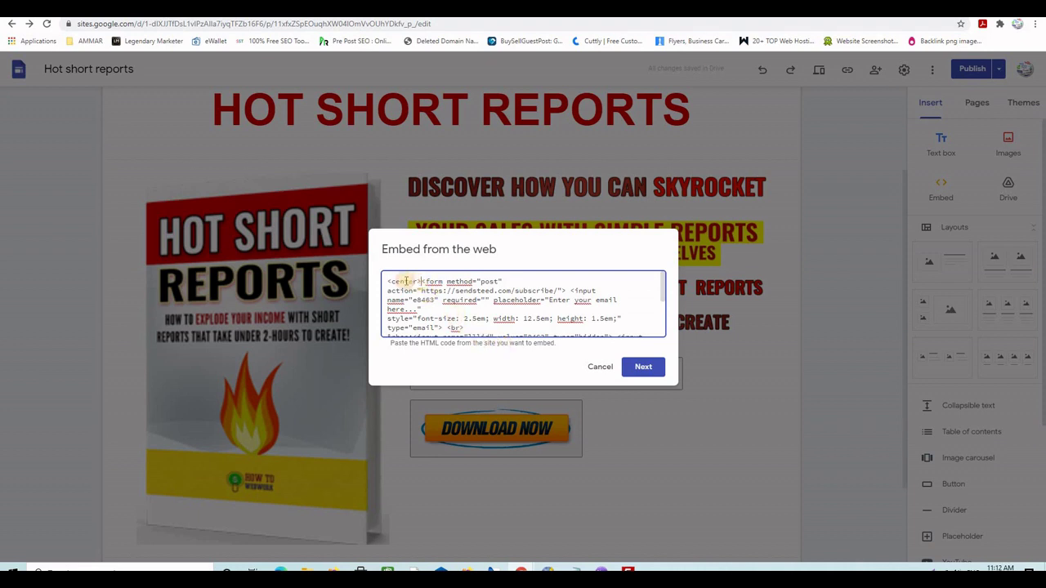
{"action": "double_click", "coordinate": [407, 281]}
{"action": "left_click", "coordinate": [643, 367]}
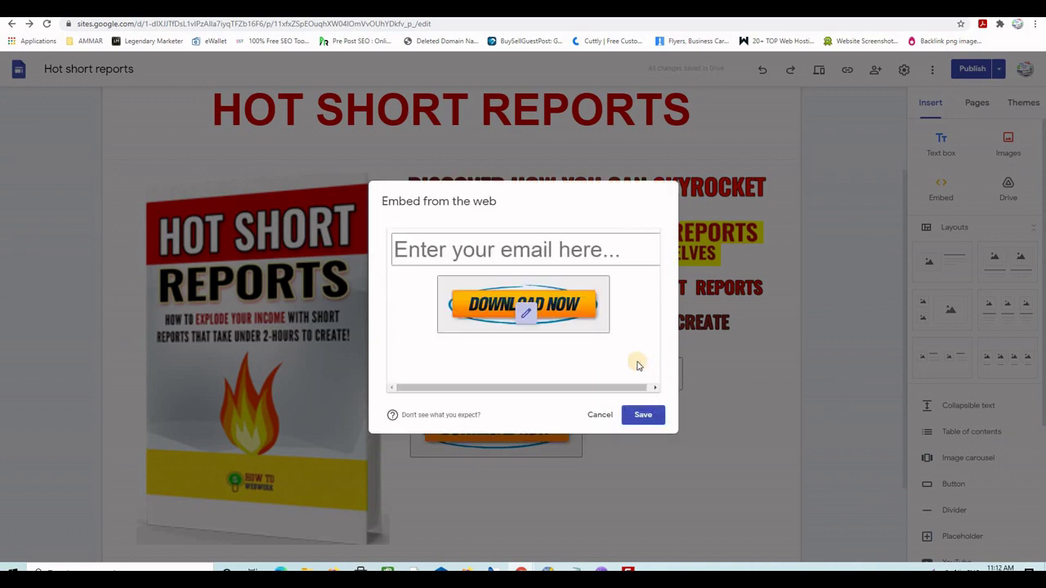
{"action": "left_click", "coordinate": [645, 418]}
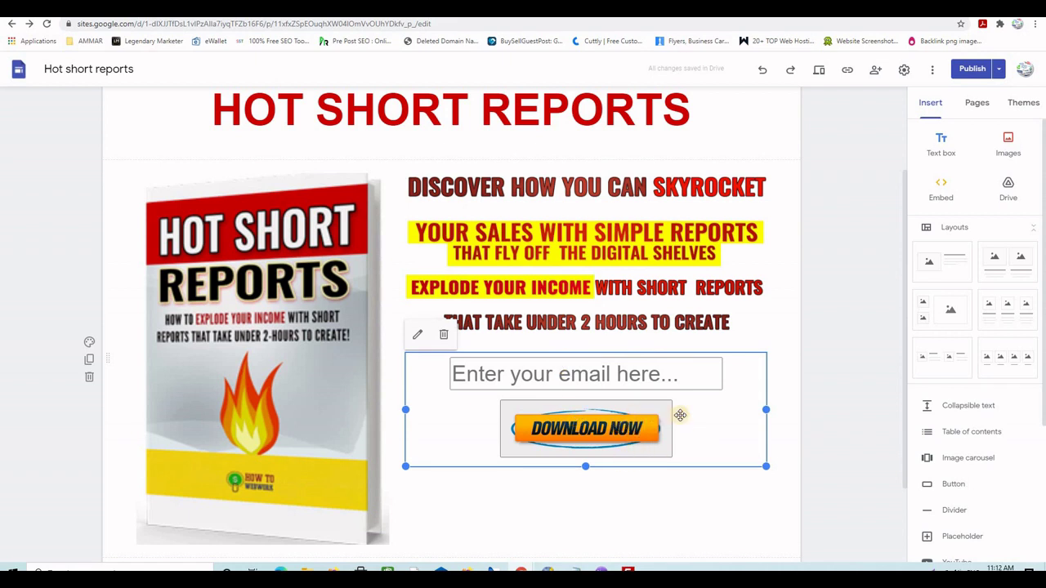
Make the opt-in form's frame slightly taller below the download button and publish the updated site
{"action": "left_click_drag", "start_coordinate": [685, 421], "coordinate": [629, 351]}
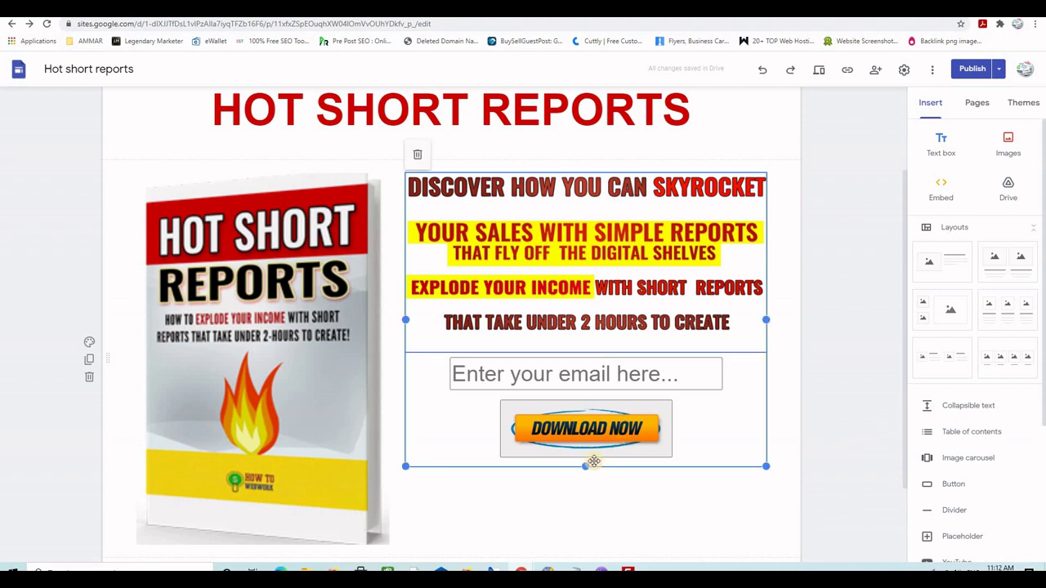
{"action": "left_click_drag", "start_coordinate": [585, 467], "coordinate": [586, 502]}
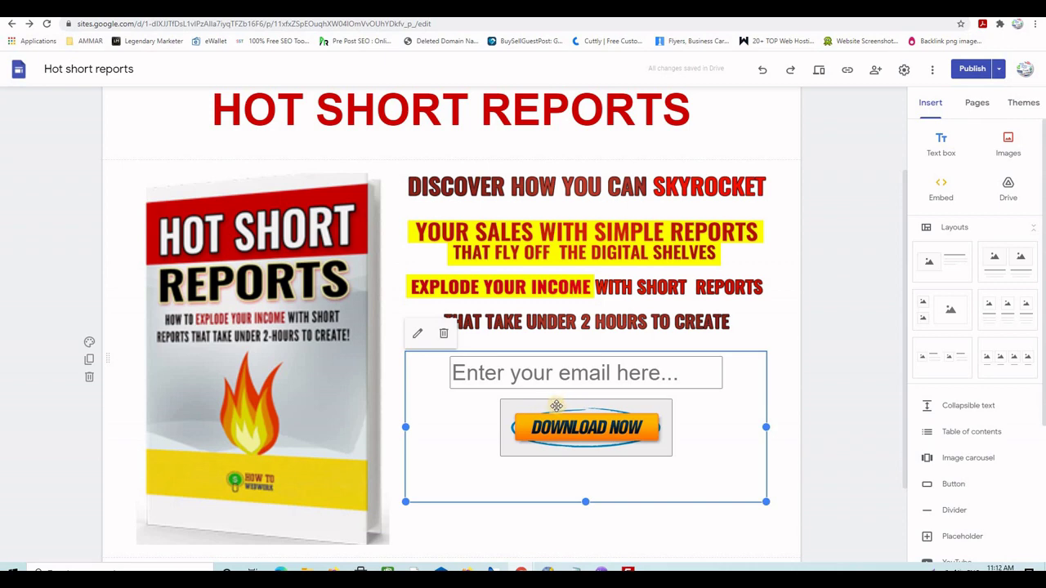
{"action": "scroll", "coordinate": [624, 295], "scroll_direction": "up", "scroll_amount": 2}
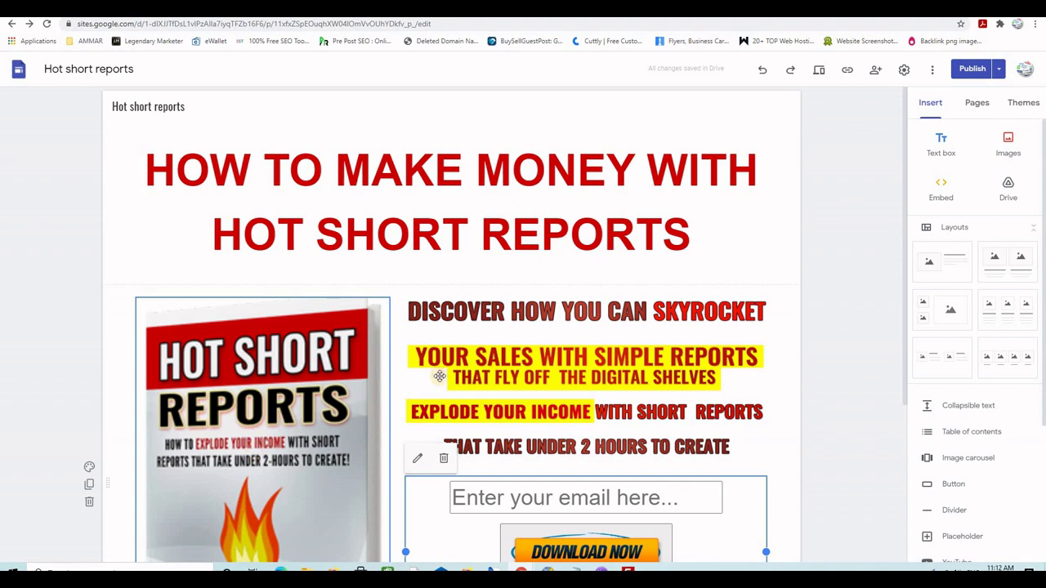
{"action": "scroll", "coordinate": [825, 395], "scroll_direction": "down", "scroll_amount": 1}
{"action": "scroll", "coordinate": [825, 394], "scroll_direction": "down", "scroll_amount": 3}
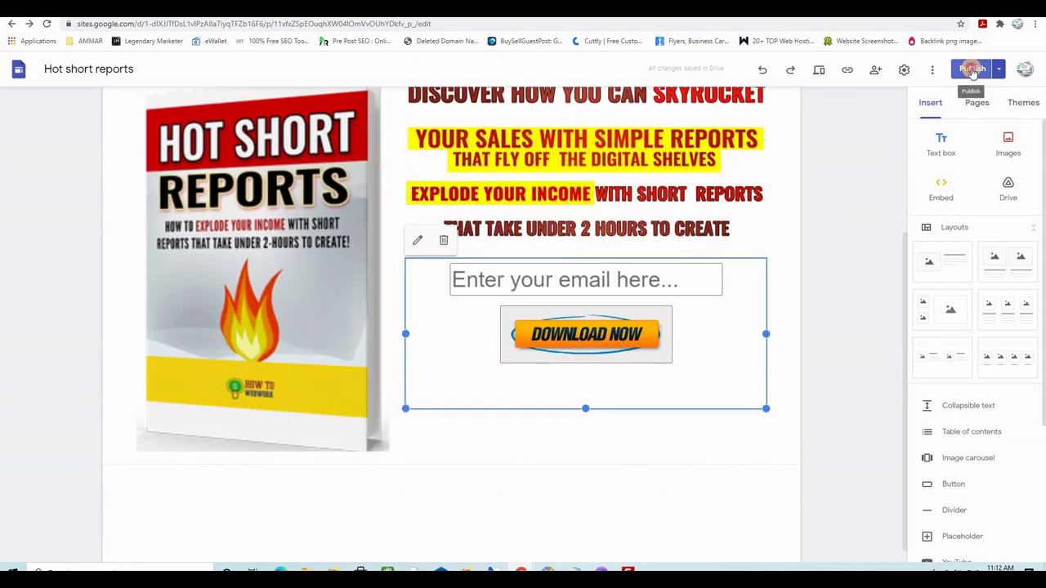
{"action": "left_click", "coordinate": [973, 71]}
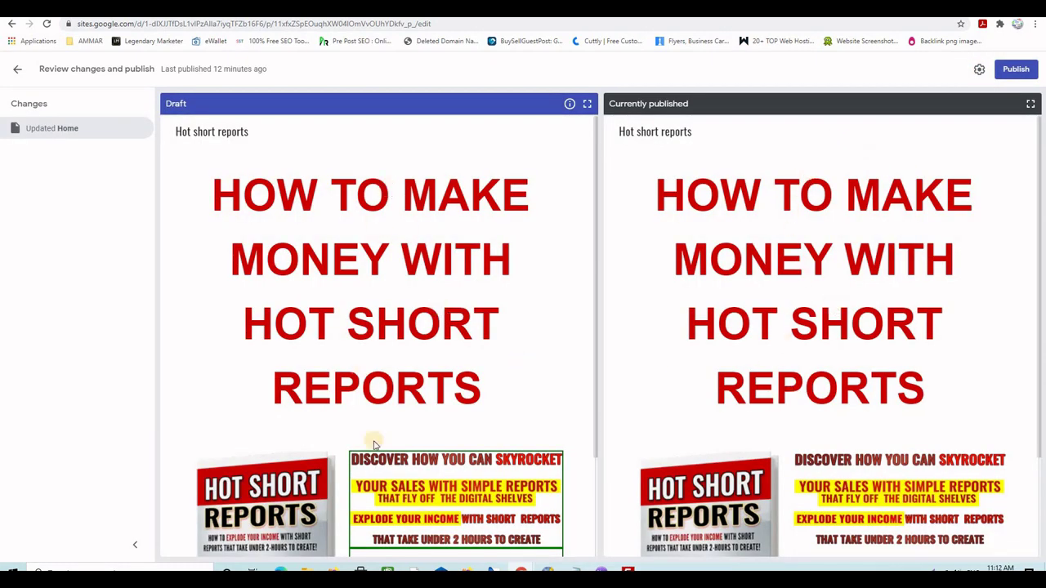
{"action": "left_click", "coordinate": [1015, 70]}
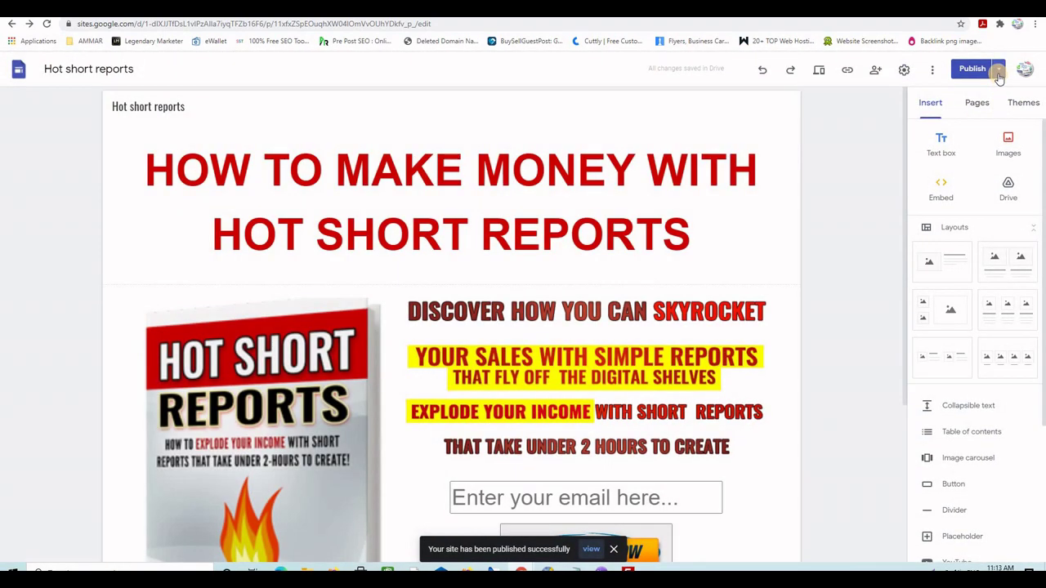
Open the published Hot short reports site and check the headline, cover image, email field and download button
{"action": "left_click", "coordinate": [998, 72]}
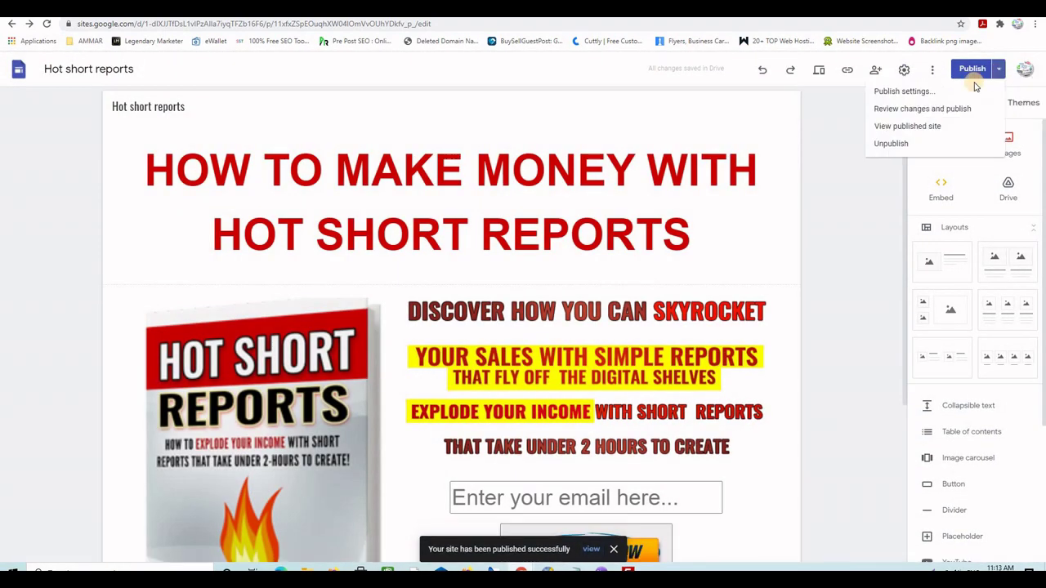
{"action": "left_click", "coordinate": [913, 126]}
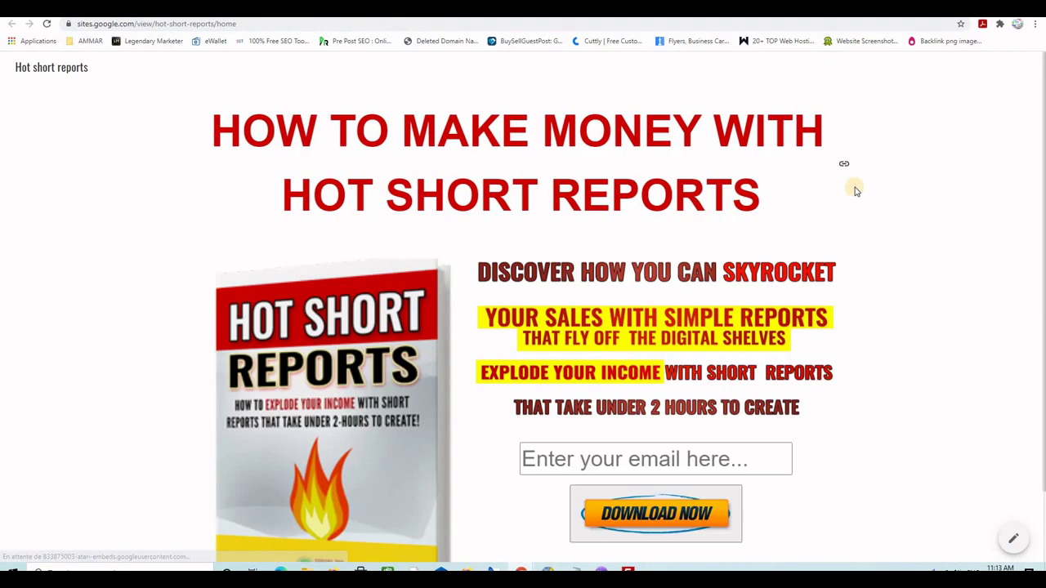
{"action": "scroll", "coordinate": [856, 191], "scroll_direction": "down", "scroll_amount": 1}
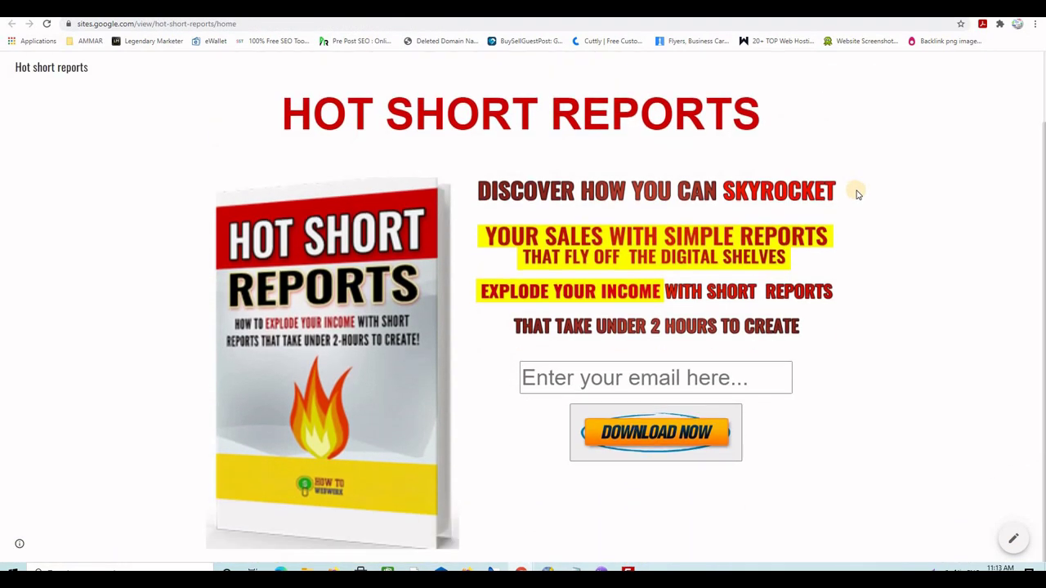
{"action": "scroll", "coordinate": [855, 191], "scroll_direction": "up", "scroll_amount": 1}
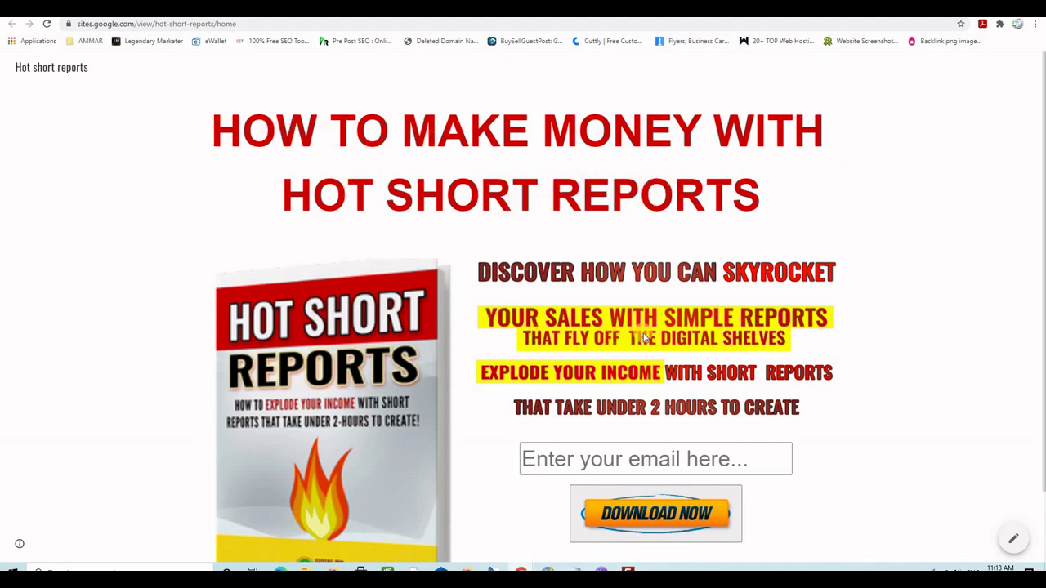
{"action": "scroll", "coordinate": [644, 338], "scroll_direction": "down", "scroll_amount": 1}
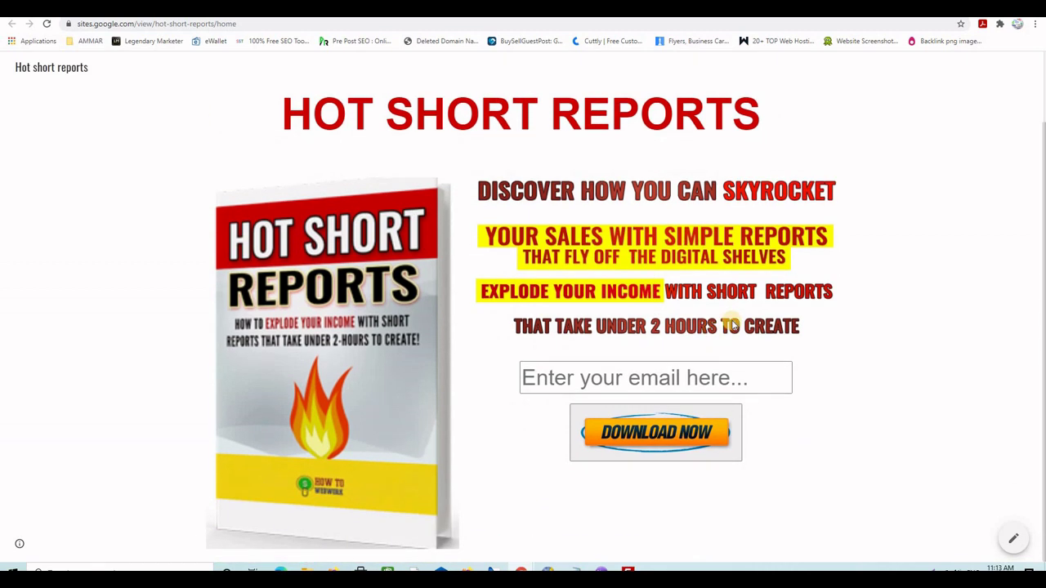
{"action": "scroll", "coordinate": [731, 324], "scroll_direction": "up", "scroll_amount": 1}
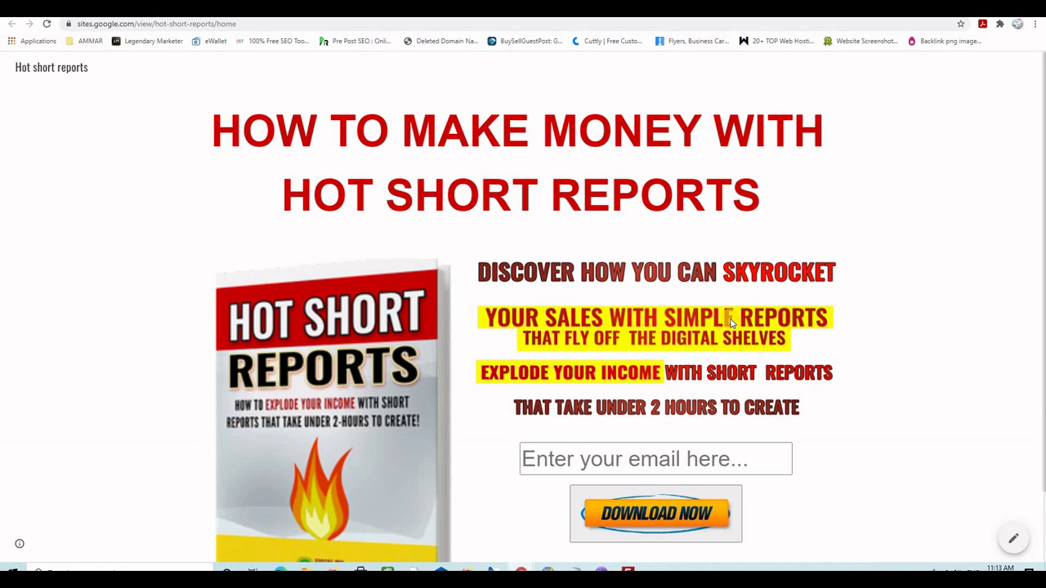
{"action": "scroll", "coordinate": [621, 312], "scroll_direction": "down", "scroll_amount": 1}
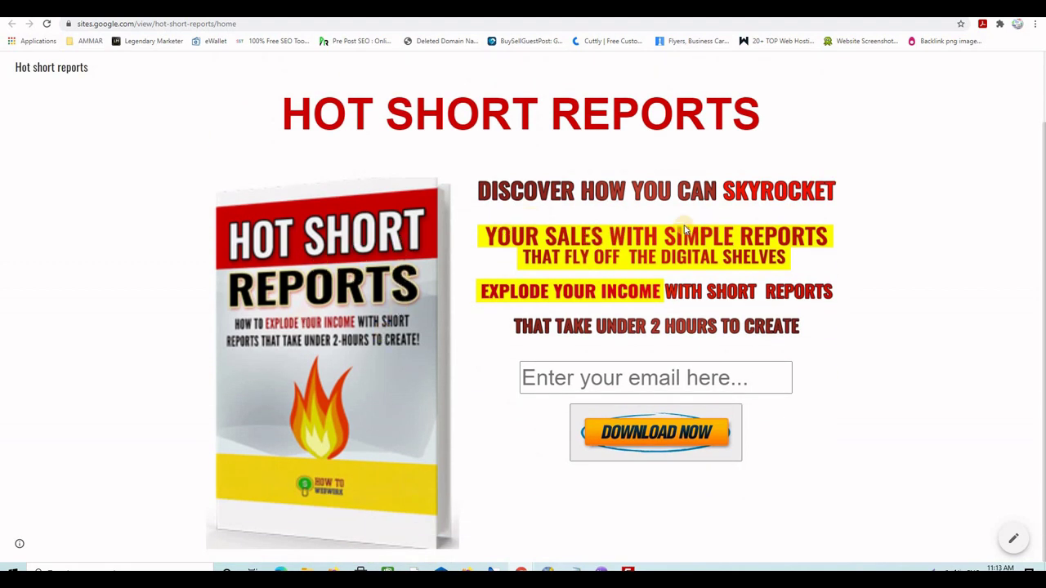
{"action": "scroll", "coordinate": [685, 229], "scroll_direction": "up", "scroll_amount": 1}
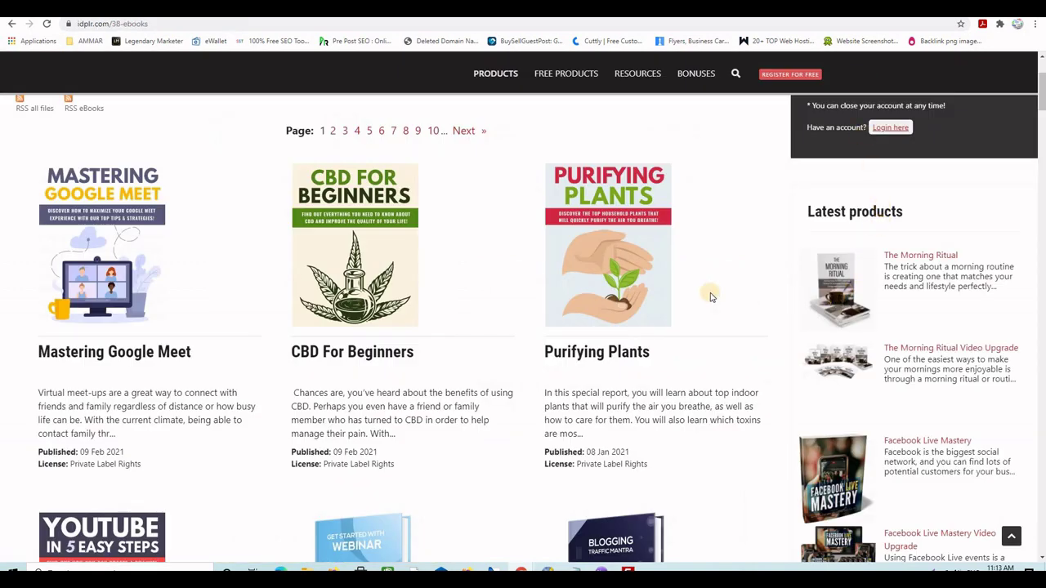
On the idplr.com eBooks page, browse the private label rights titles and examine the license of the Meat Substitutes eBook
{"action": "scroll", "coordinate": [711, 298], "scroll_direction": "down", "scroll_amount": 3}
{"action": "scroll", "coordinate": [709, 302], "scroll_direction": "down", "scroll_amount": 7}
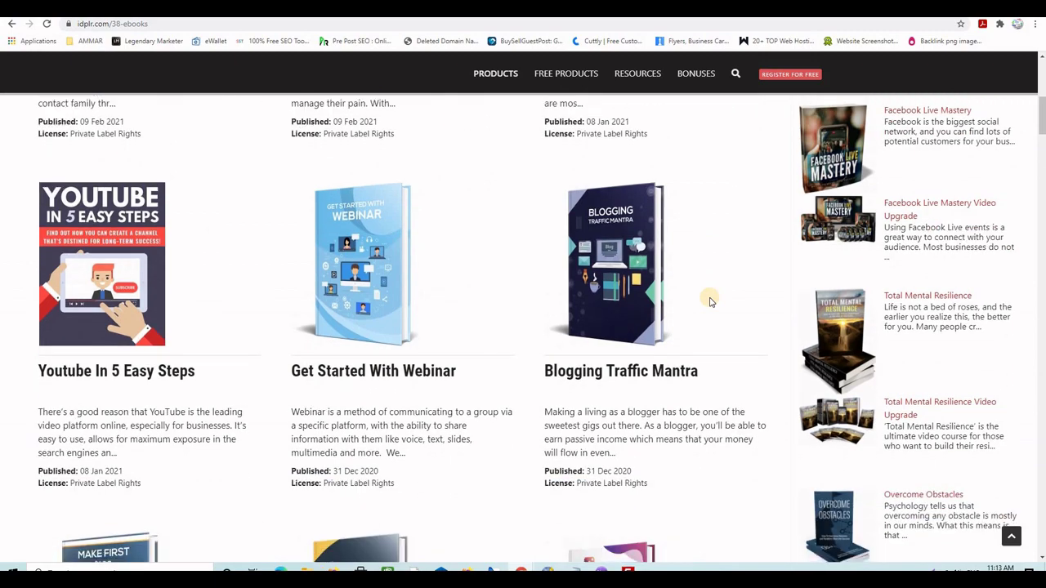
{"action": "scroll", "coordinate": [711, 305], "scroll_direction": "up", "scroll_amount": 3}
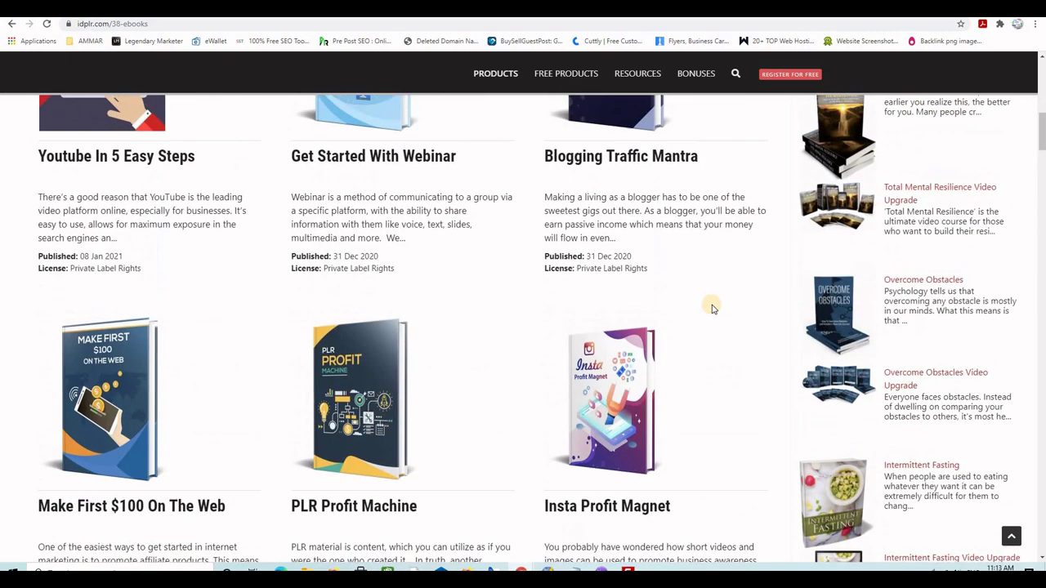
{"action": "scroll", "coordinate": [711, 309], "scroll_direction": "up", "scroll_amount": 2}
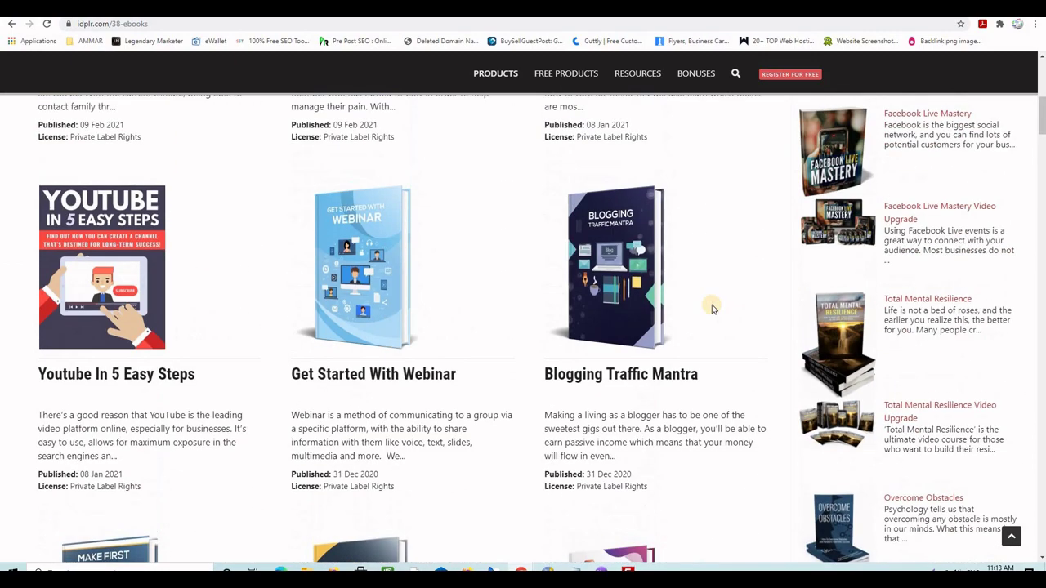
{"action": "scroll", "coordinate": [711, 308], "scroll_direction": "up", "scroll_amount": 6}
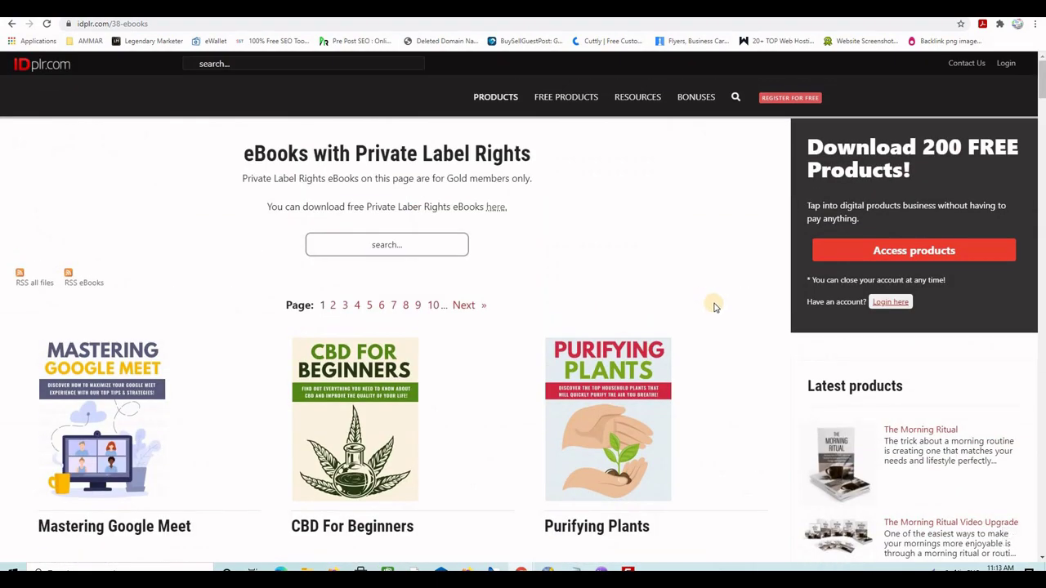
{"action": "scroll", "coordinate": [714, 306], "scroll_direction": "down", "scroll_amount": 3}
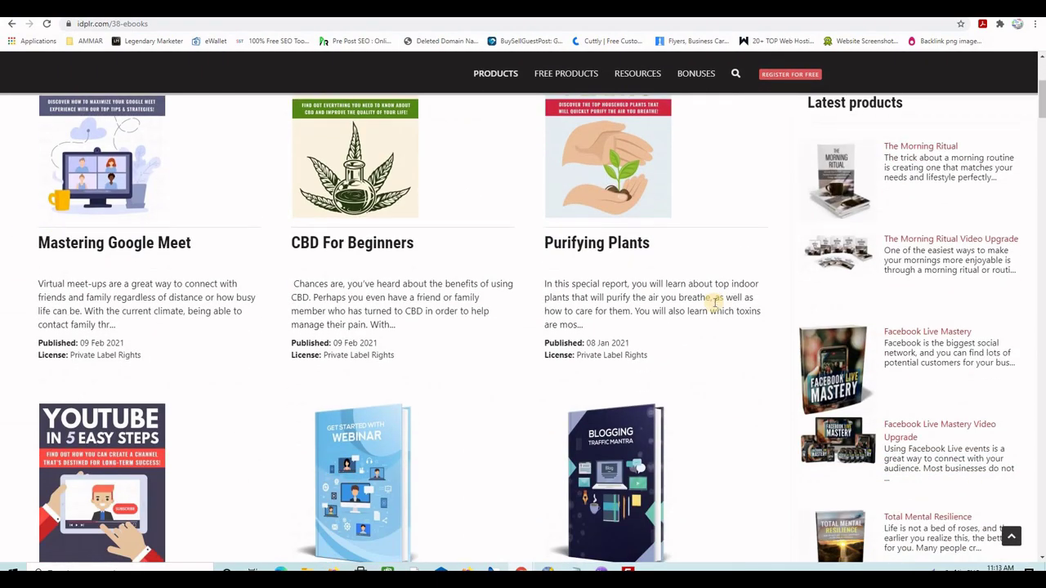
{"action": "scroll", "coordinate": [660, 313], "scroll_direction": "down", "scroll_amount": 2}
{"action": "scroll", "coordinate": [705, 330], "scroll_direction": "up", "scroll_amount": 3}
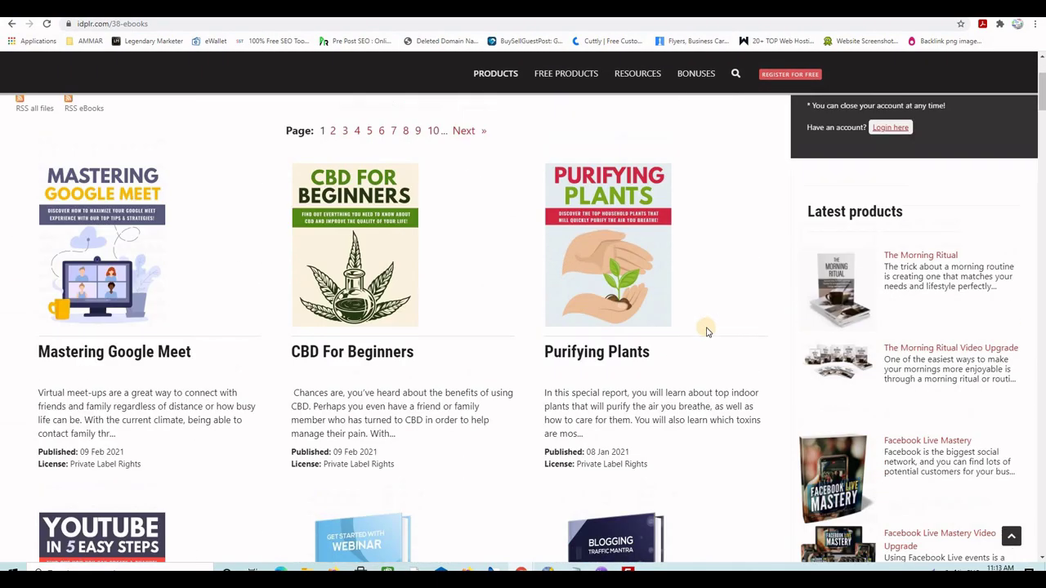
{"action": "scroll", "coordinate": [706, 335], "scroll_direction": "down", "scroll_amount": 8}
{"action": "scroll", "coordinate": [705, 337], "scroll_direction": "down", "scroll_amount": 3}
{"action": "scroll", "coordinate": [695, 339], "scroll_direction": "up", "scroll_amount": 8}
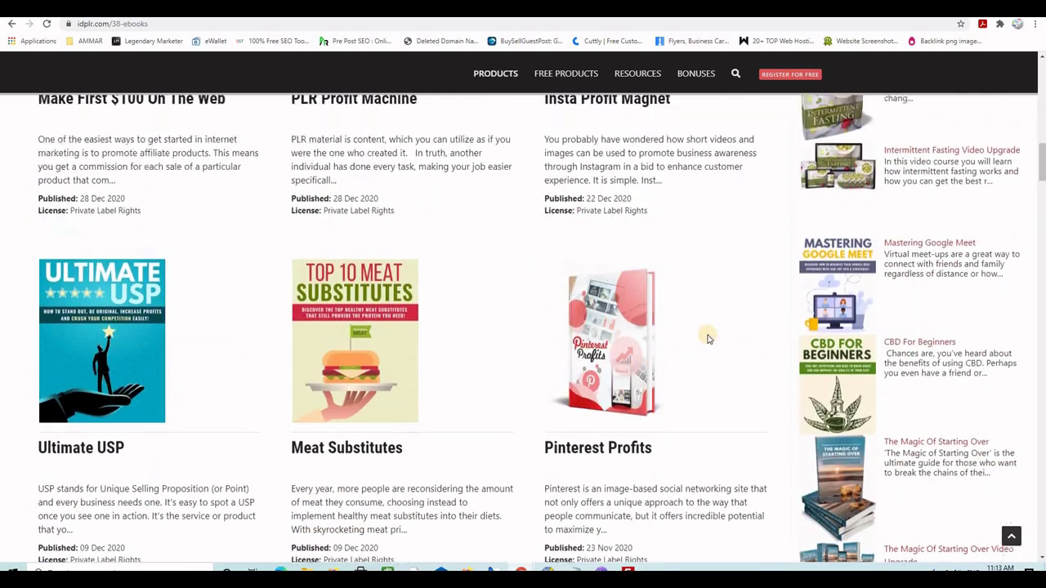
{"action": "scroll", "coordinate": [259, 299], "scroll_direction": "down", "scroll_amount": 10}
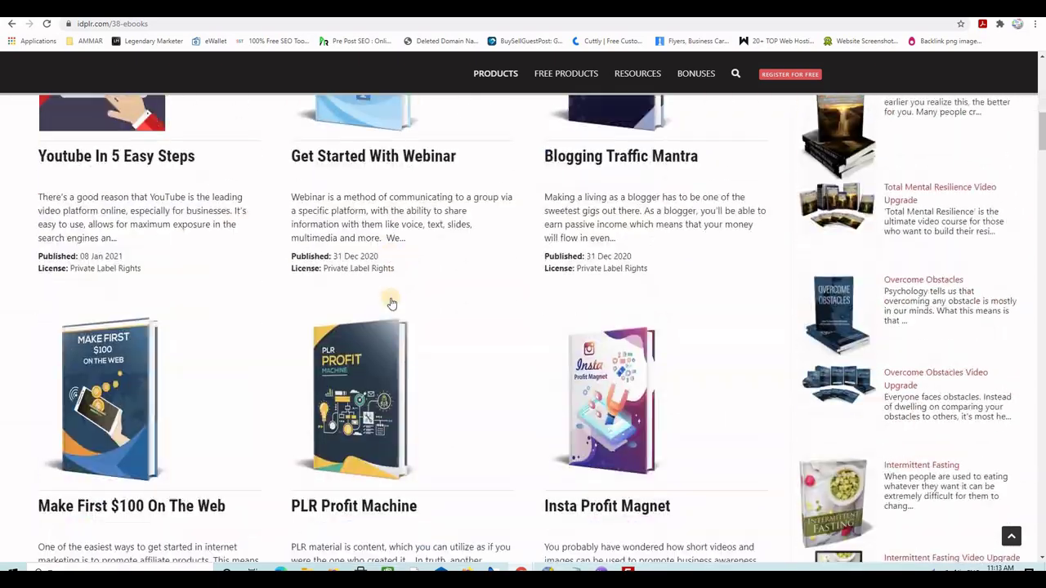
{"action": "scroll", "coordinate": [468, 305], "scroll_direction": "down", "scroll_amount": 5}
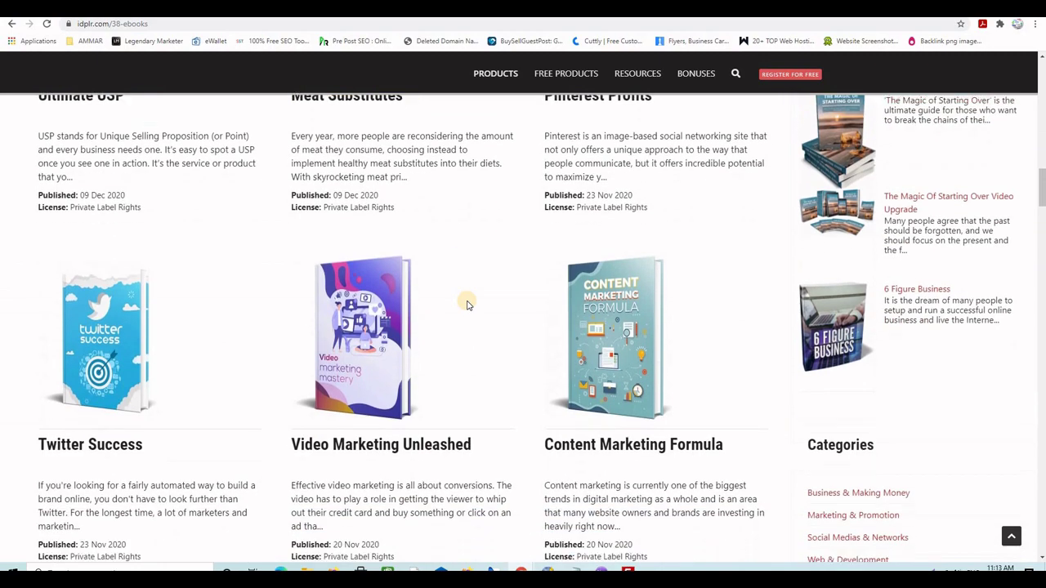
{"action": "scroll", "coordinate": [483, 315], "scroll_direction": "down", "scroll_amount": 5}
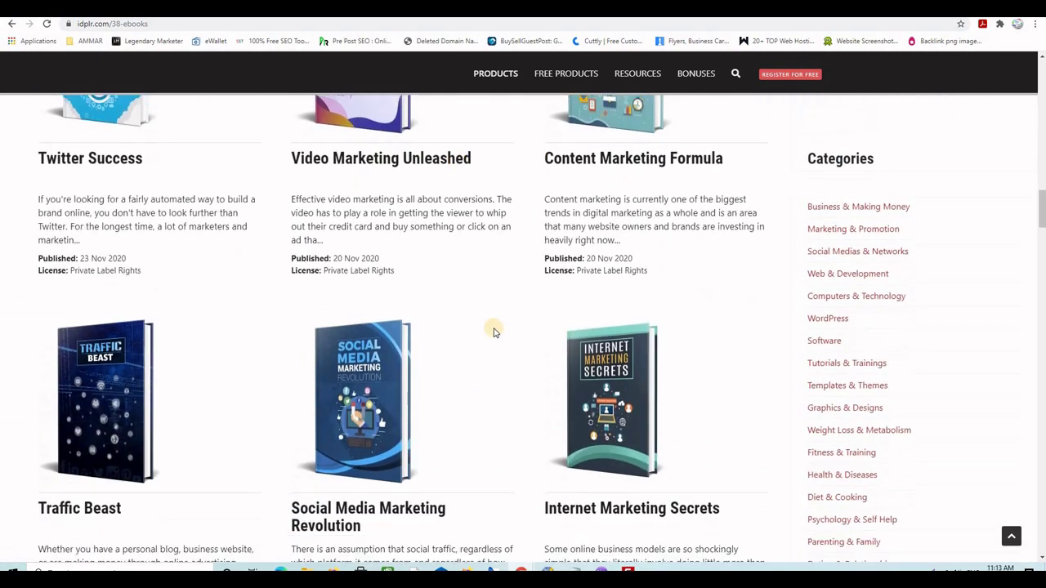
{"action": "scroll", "coordinate": [490, 329], "scroll_direction": "down", "scroll_amount": 1}
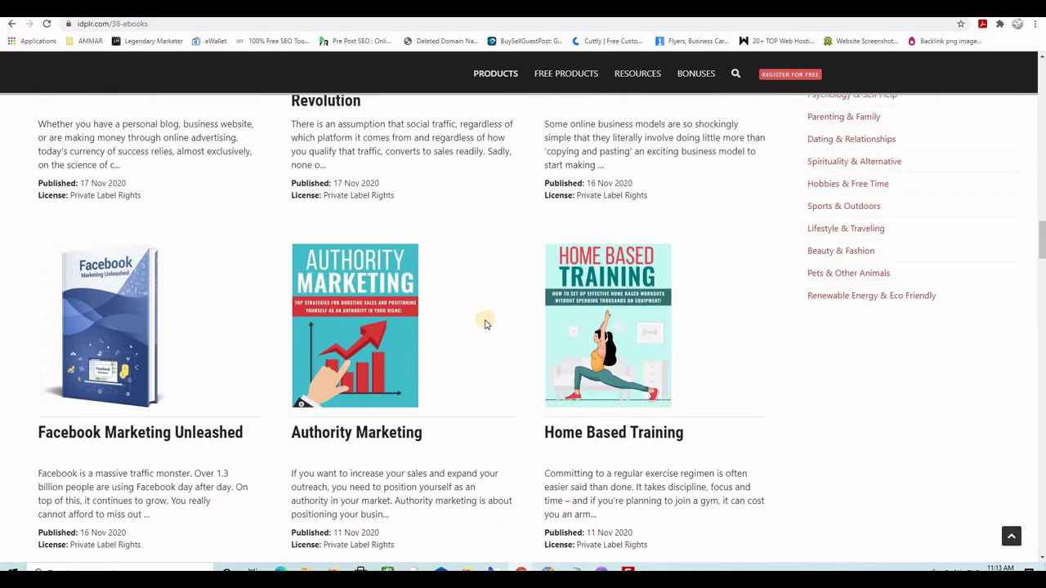
{"action": "scroll", "coordinate": [485, 321], "scroll_direction": "up", "scroll_amount": 7}
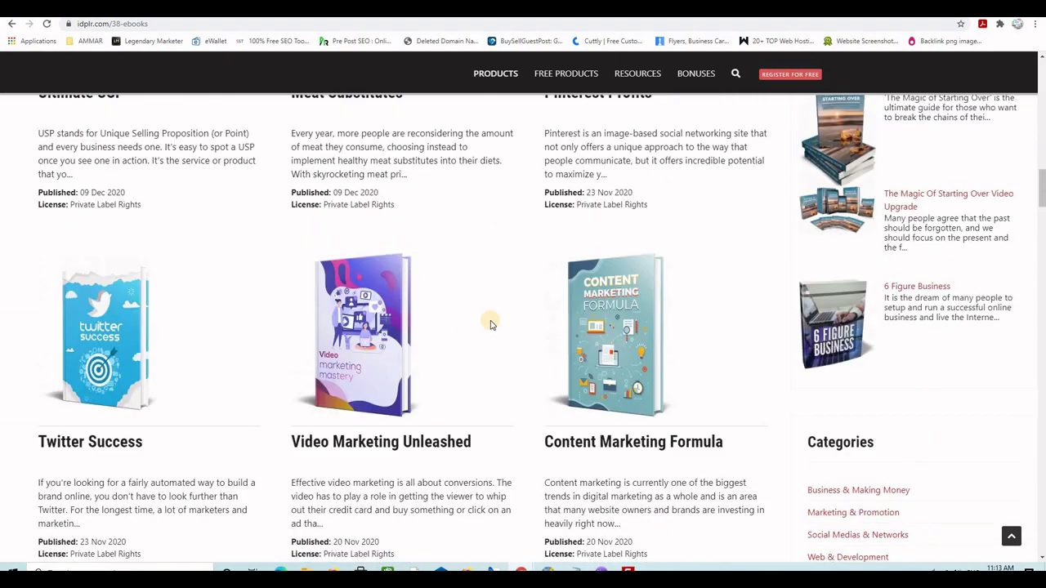
{"action": "scroll", "coordinate": [490, 325], "scroll_direction": "up", "scroll_amount": 2}
{"action": "scroll", "coordinate": [490, 325], "scroll_direction": "up", "scroll_amount": 2}
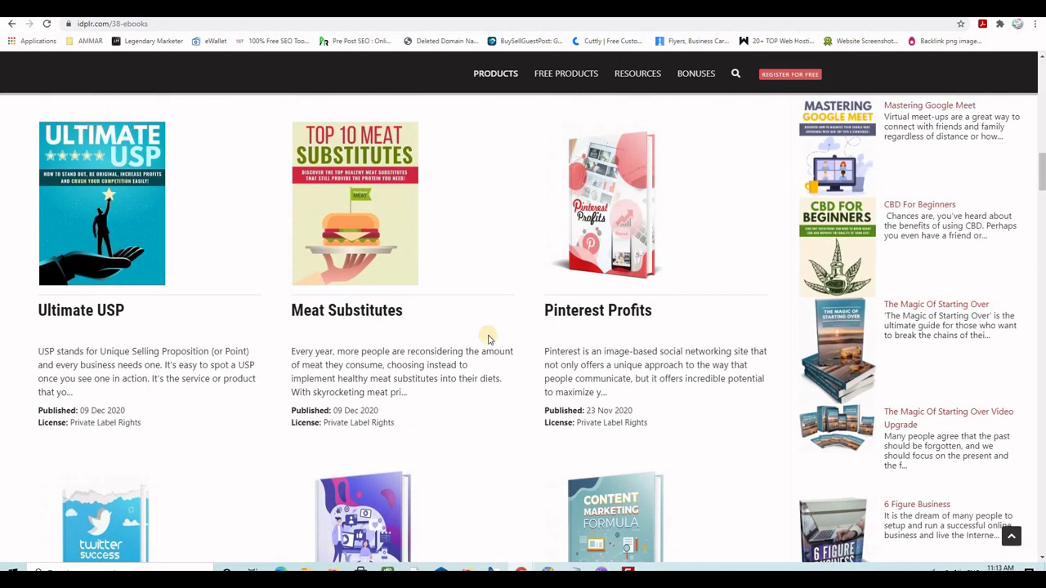
{"action": "left_click_drag", "start_coordinate": [396, 426], "coordinate": [325, 425]}
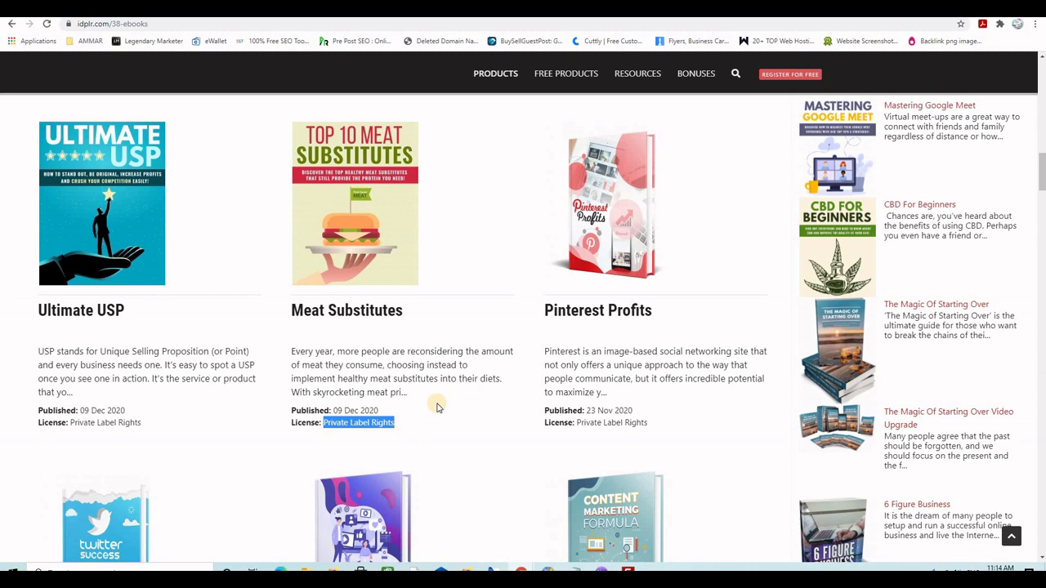
{"action": "scroll", "coordinate": [437, 406], "scroll_direction": "up", "scroll_amount": 8}
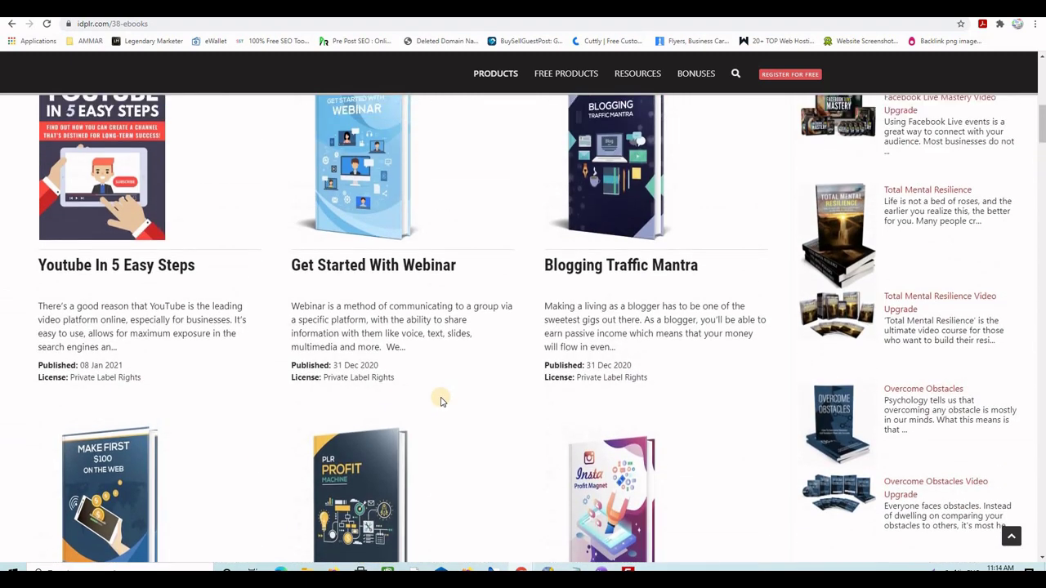
{"action": "scroll", "coordinate": [439, 401], "scroll_direction": "down", "scroll_amount": 2}
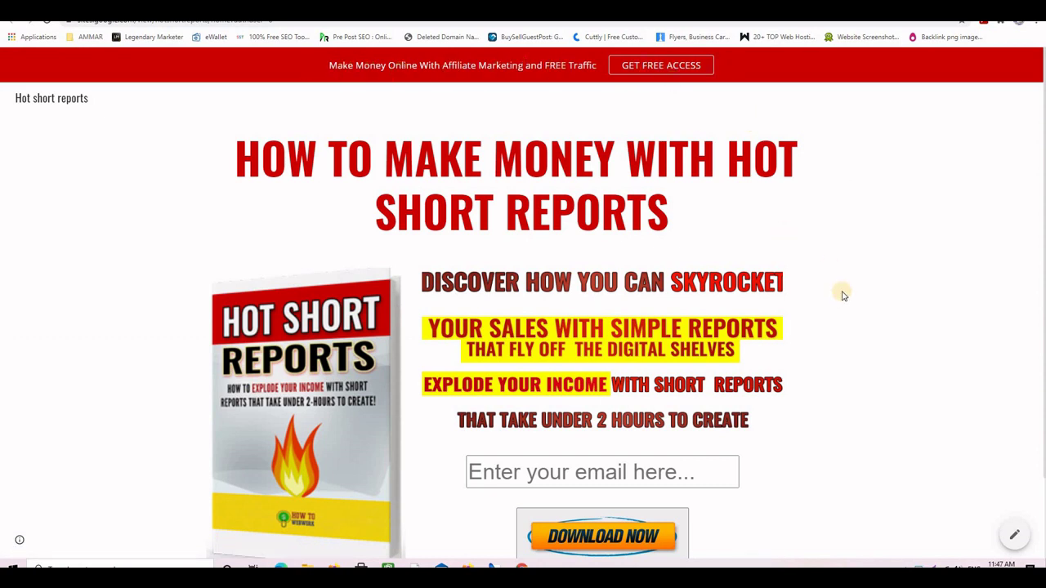
Compare the sample squeeze page that has a red announcement banner with the published Hot short reports page
{"action": "scroll", "coordinate": [844, 296], "scroll_direction": "down", "scroll_amount": 1}
{"action": "scroll", "coordinate": [770, 304], "scroll_direction": "up", "scroll_amount": 1}
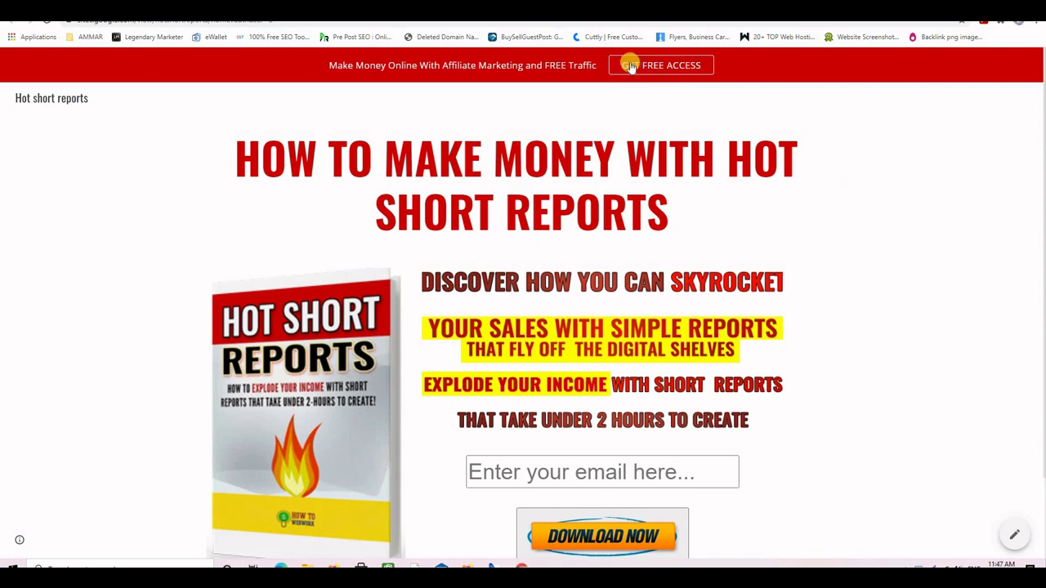
{"action": "left_click", "coordinate": [631, 65]}
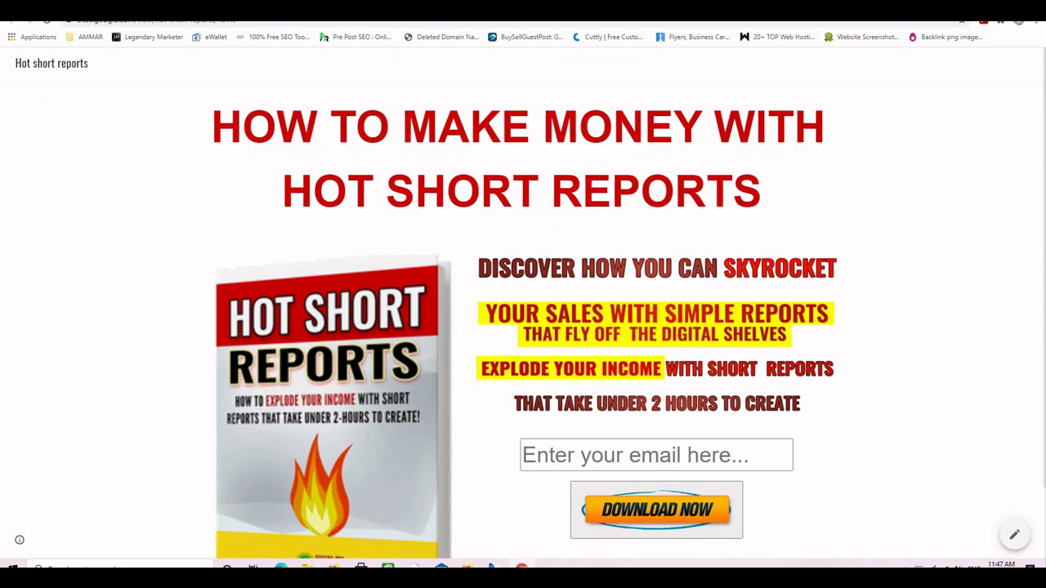
{"action": "scroll", "coordinate": [678, 221], "scroll_direction": "down", "scroll_amount": 1}
{"action": "scroll", "coordinate": [841, 101], "scroll_direction": "up", "scroll_amount": 1}
{"action": "scroll", "coordinate": [886, 224], "scroll_direction": "down", "scroll_amount": 1}
{"action": "scroll", "coordinate": [849, 147], "scroll_direction": "up", "scroll_amount": 1}
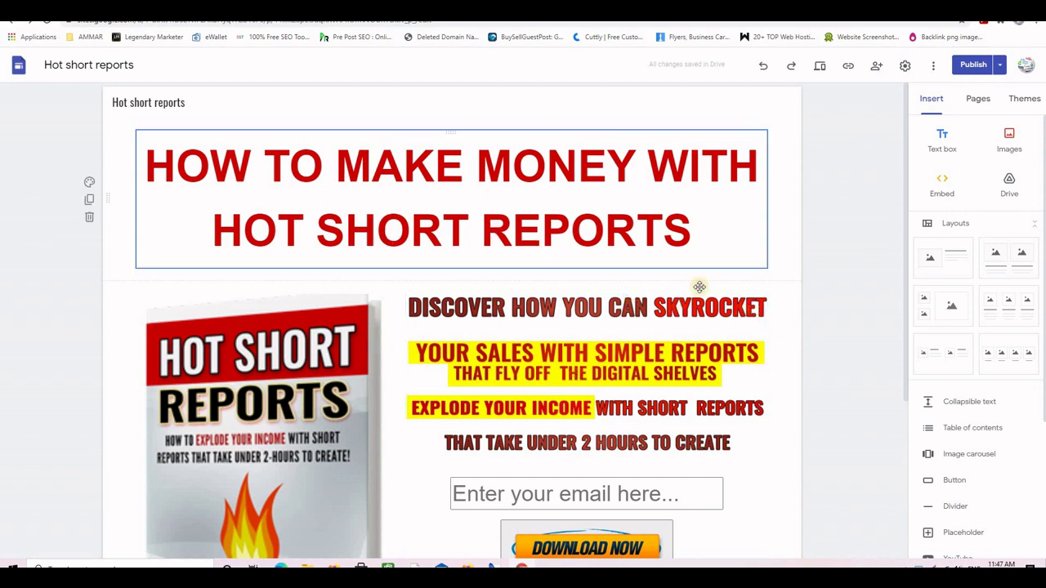
Turn on the site's announcement banner and copy the sample page's message into it: "Make Money Online With Affiliate Marketing and FREE Traffic"
{"action": "left_click", "coordinate": [906, 70]}
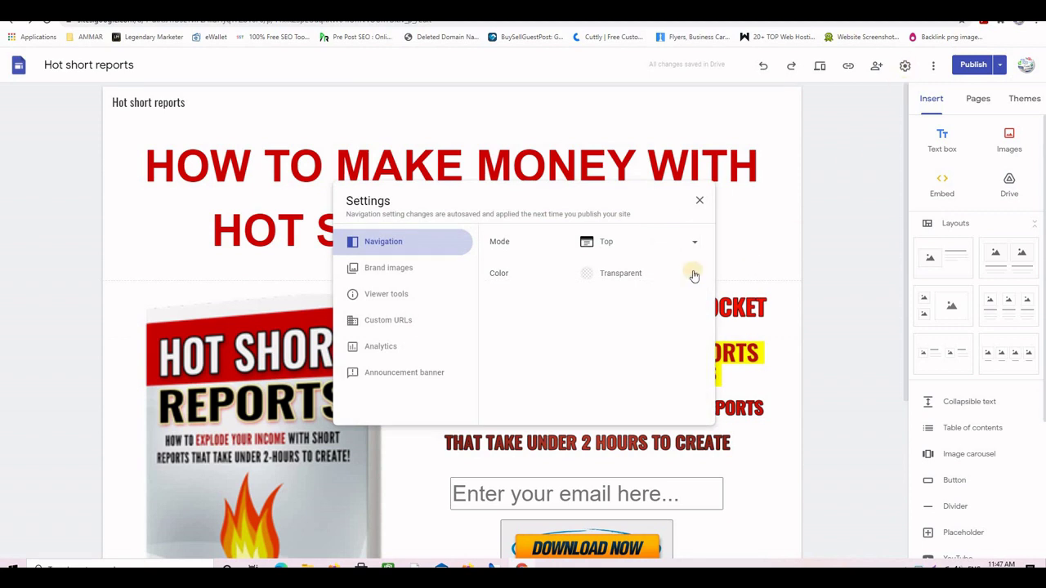
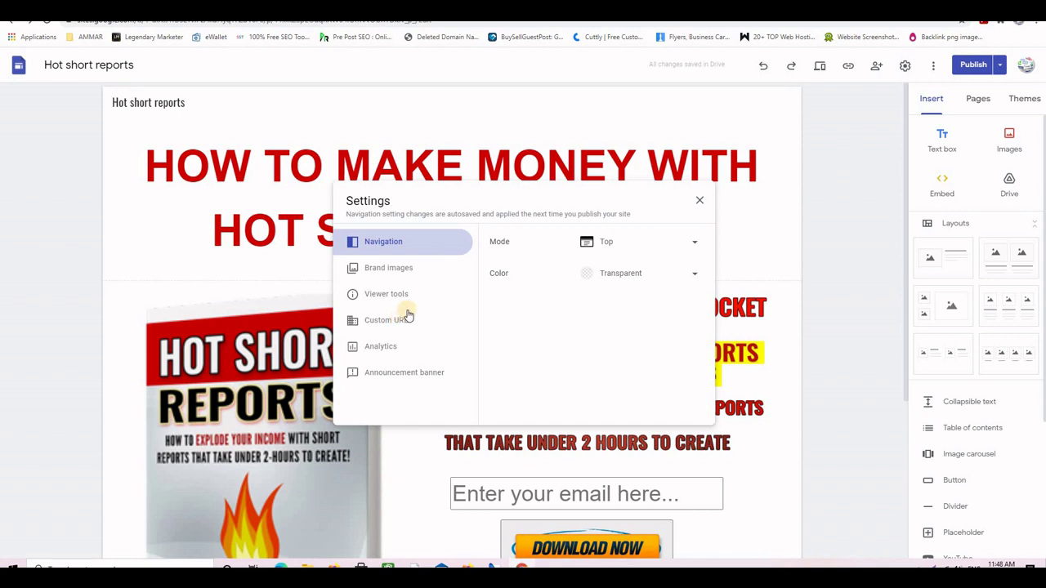
{"action": "left_click", "coordinate": [397, 376]}
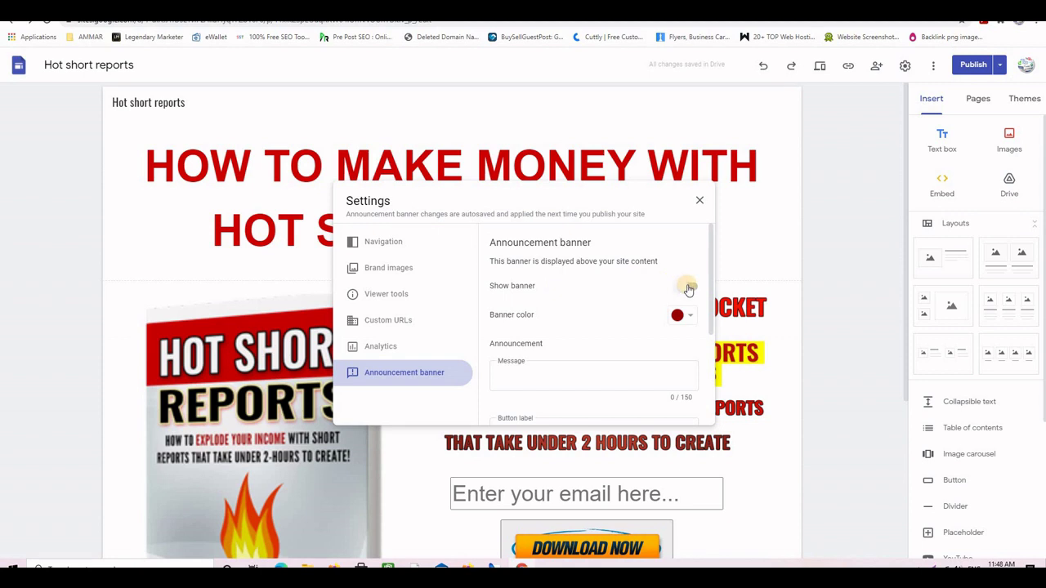
{"action": "left_click", "coordinate": [688, 289]}
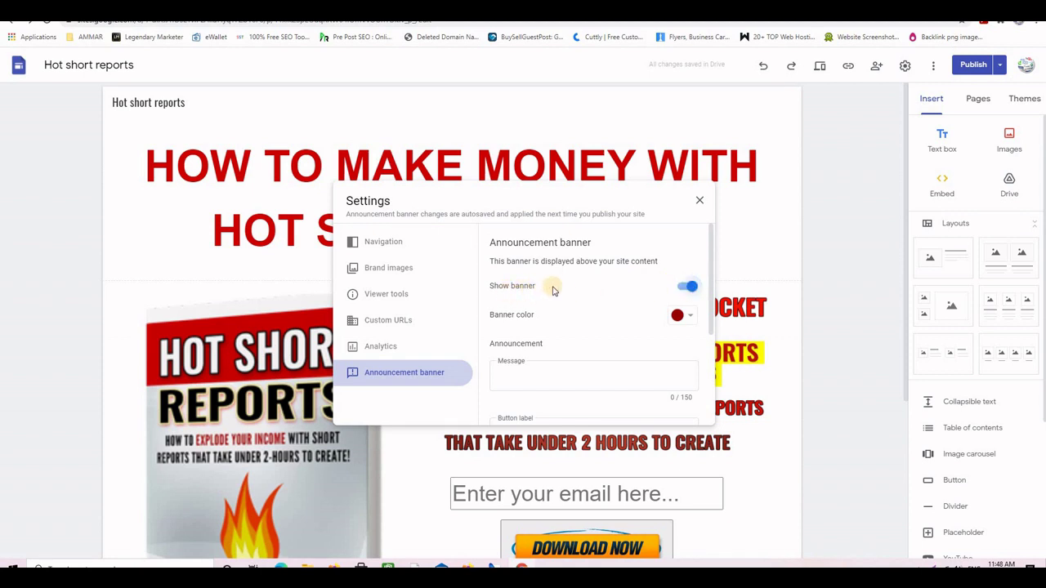
{"action": "left_click", "coordinate": [528, 377]}
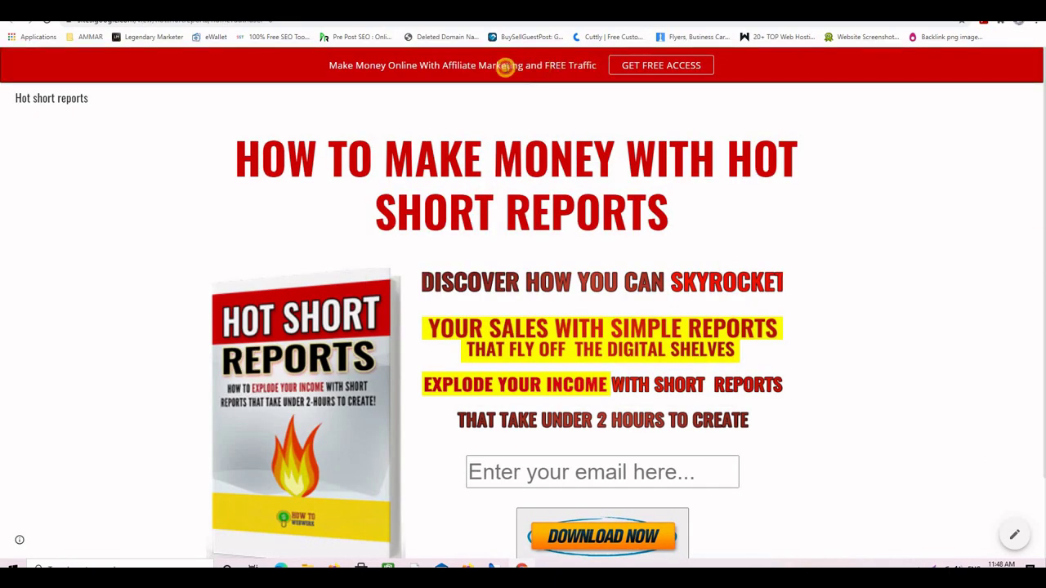
{"action": "left_click_drag", "start_coordinate": [326, 65], "coordinate": [590, 68]}
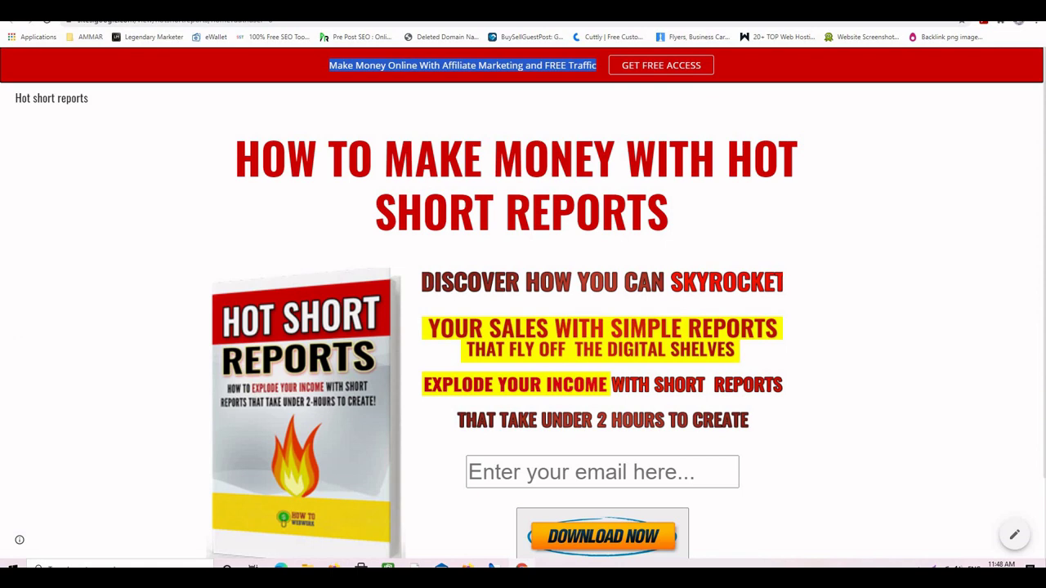
{"action": "key", "text": "ctrl+tab"}
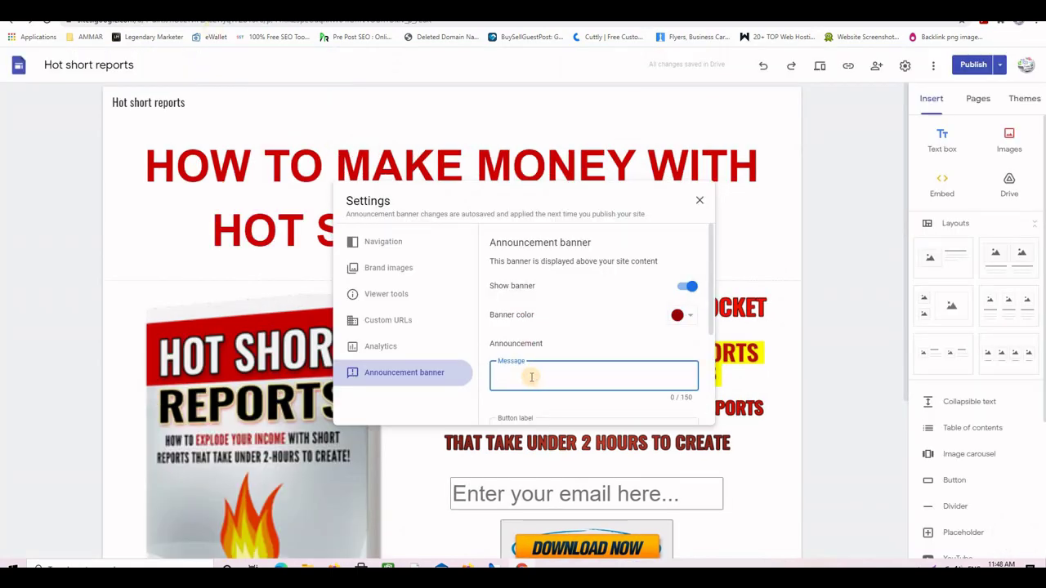
{"action": "key", "text": "ctrl+v"}
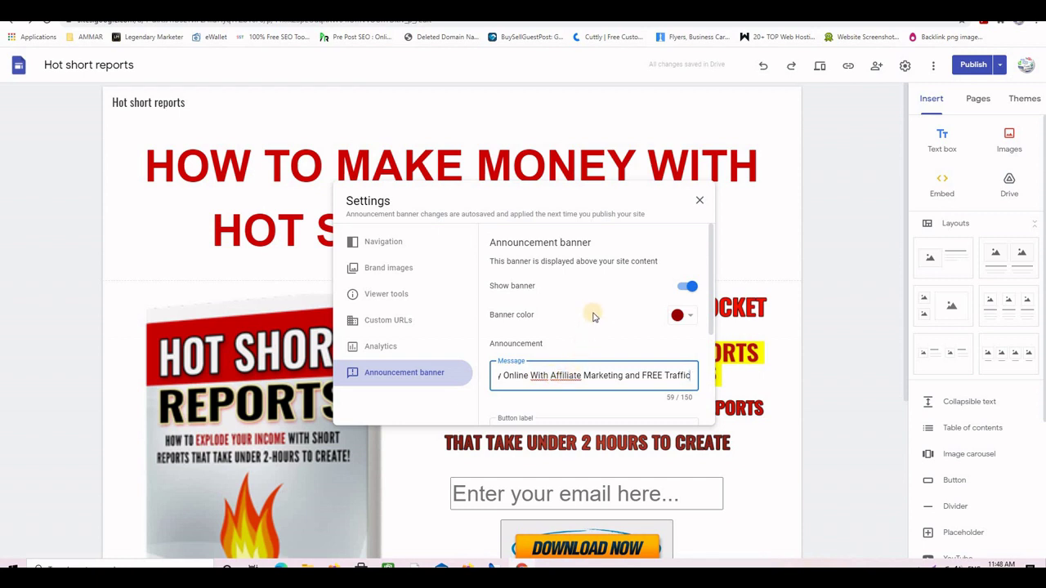
{"action": "scroll", "coordinate": [594, 317], "scroll_direction": "down", "scroll_amount": 3}
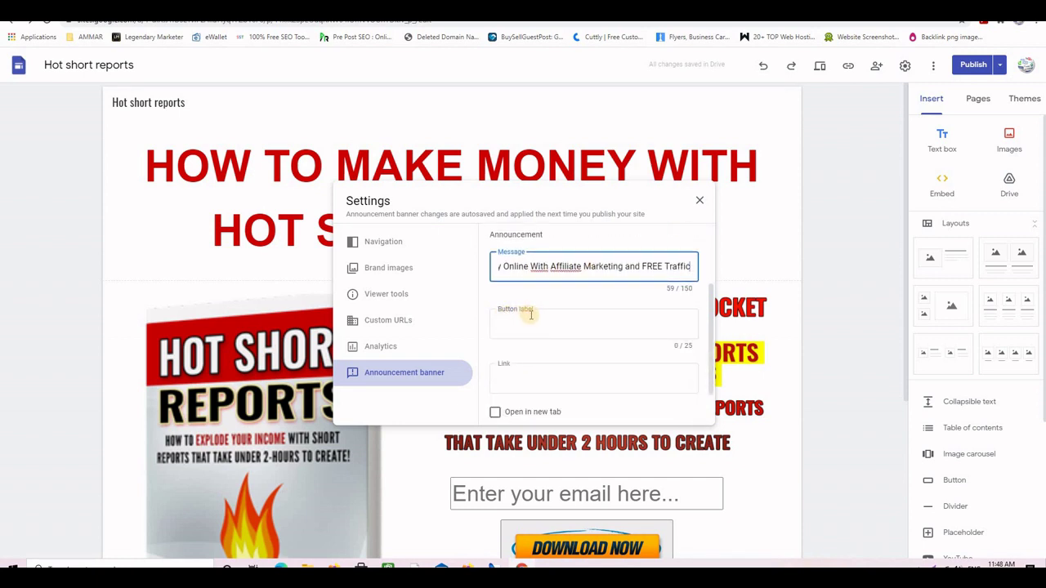
{"action": "left_click", "coordinate": [509, 325]}
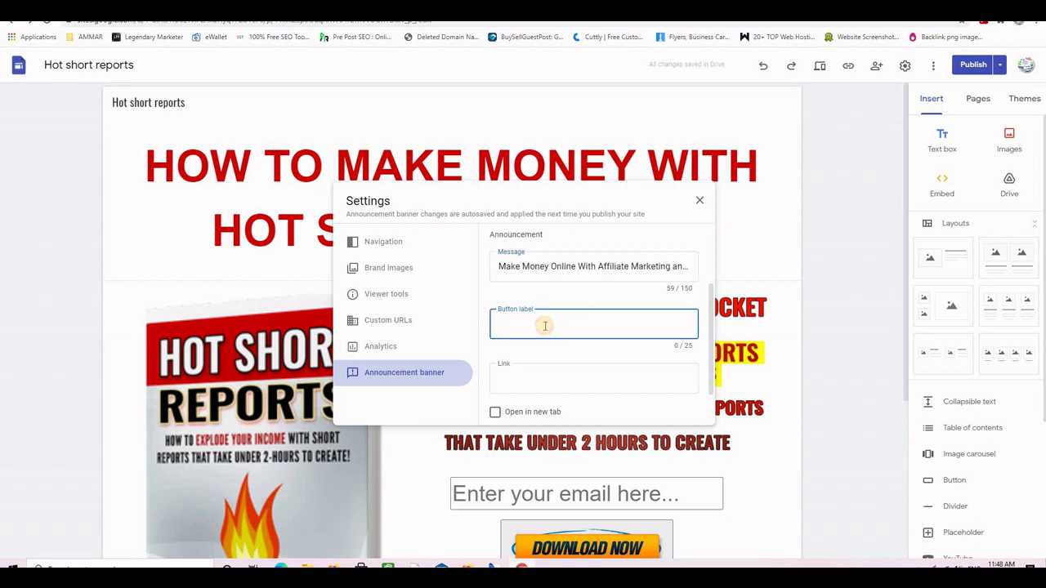
{"action": "key", "text": "Caps_Lock"}
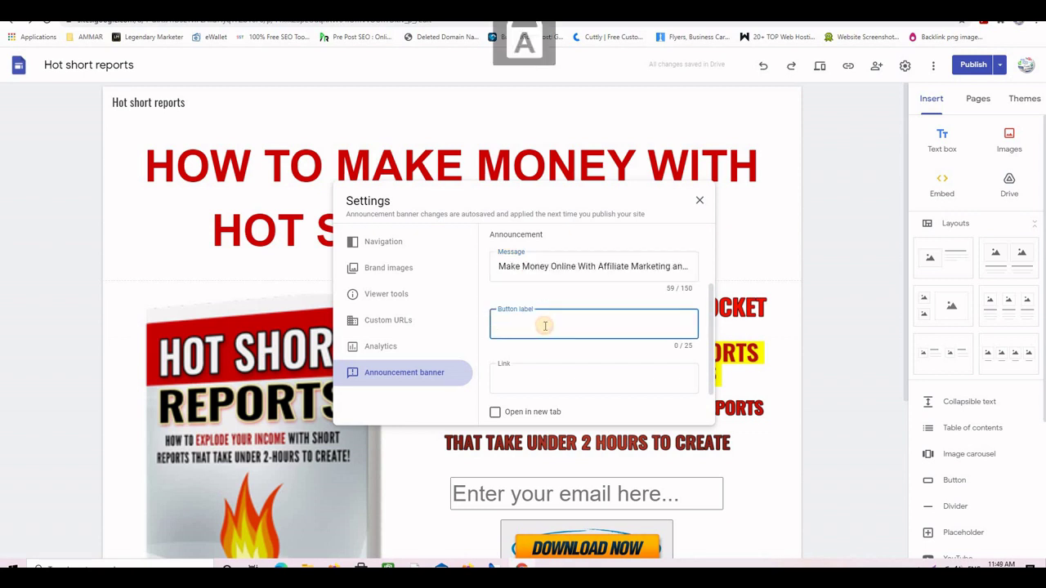
{"action": "type", "text": "GET ACCESS HERE"}
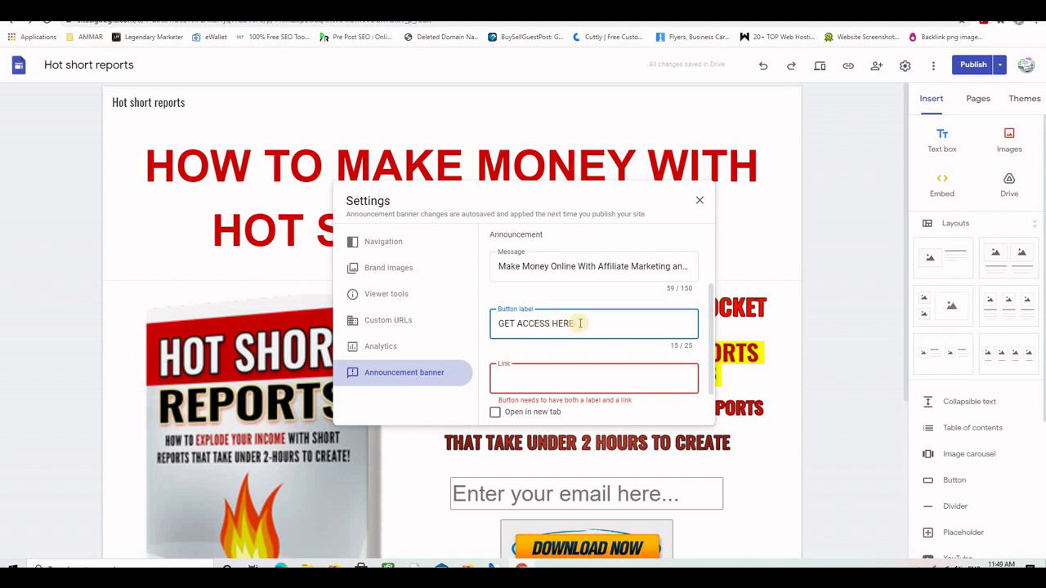
{"action": "left_click", "coordinate": [530, 379]}
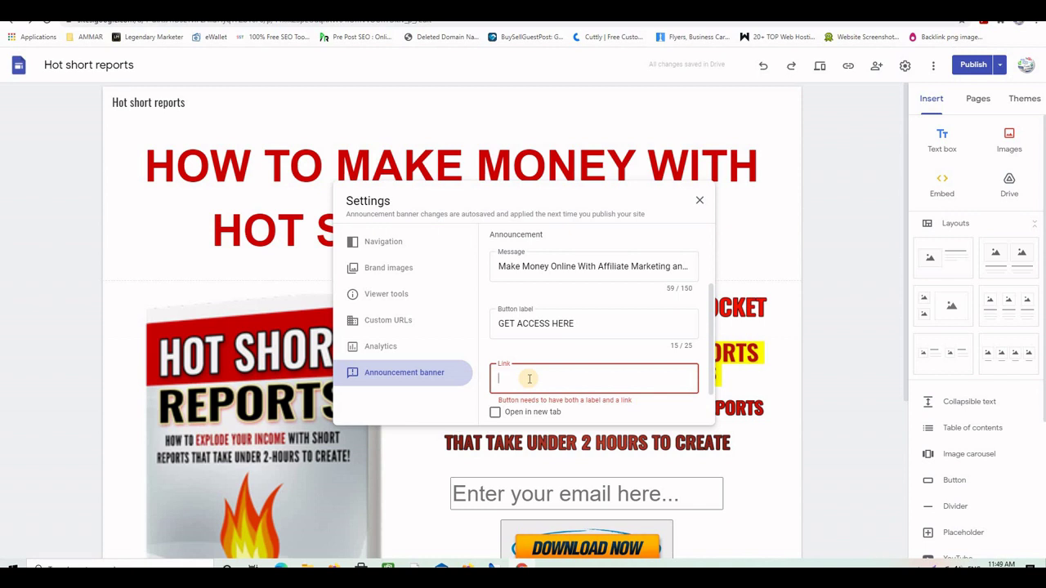
{"action": "left_click", "coordinate": [524, 384]}
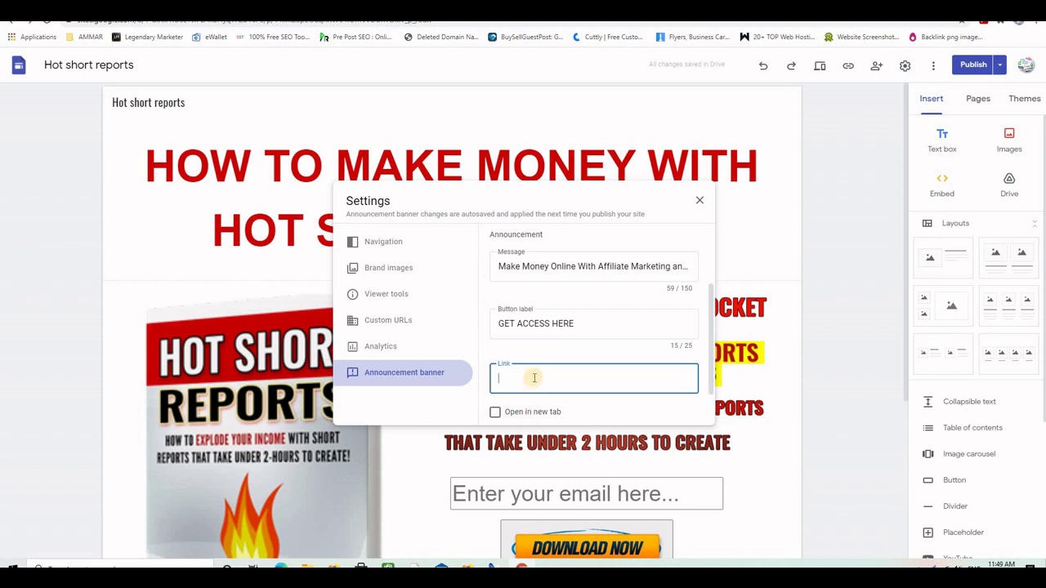
{"action": "type", "text": "https://www.youtube.com/c/HowToWebWork/videos"}
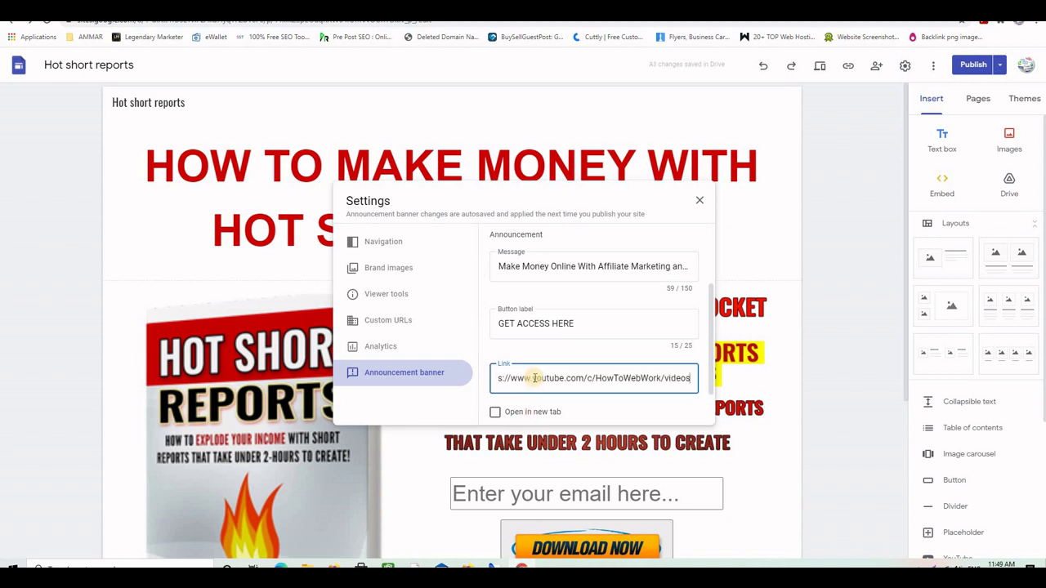
{"action": "left_click", "coordinate": [495, 414]}
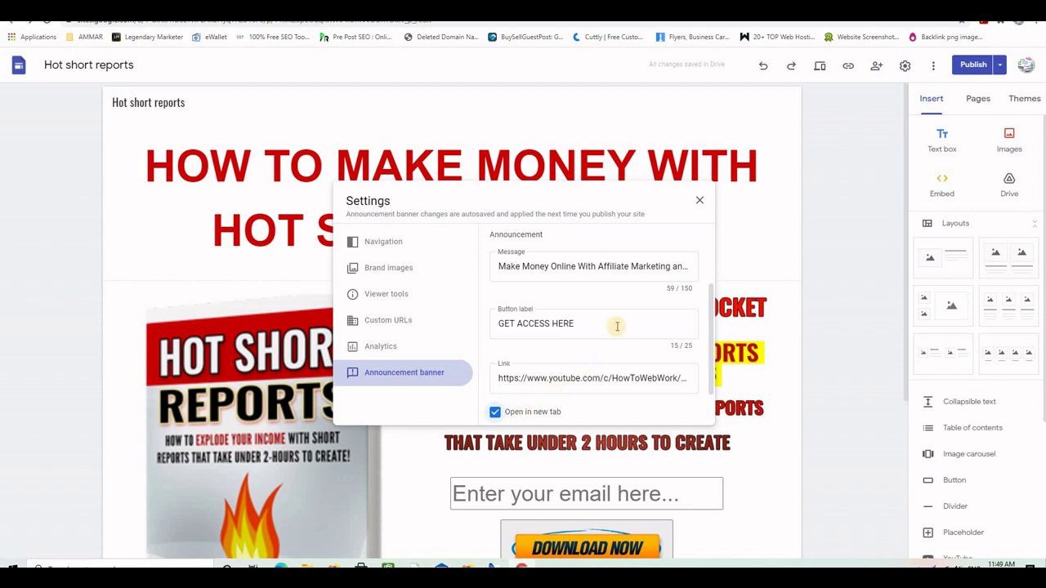
Change the announcement banner's color to a brighter red and close the site settings
{"action": "scroll", "coordinate": [615, 343], "scroll_direction": "up", "scroll_amount": 2}
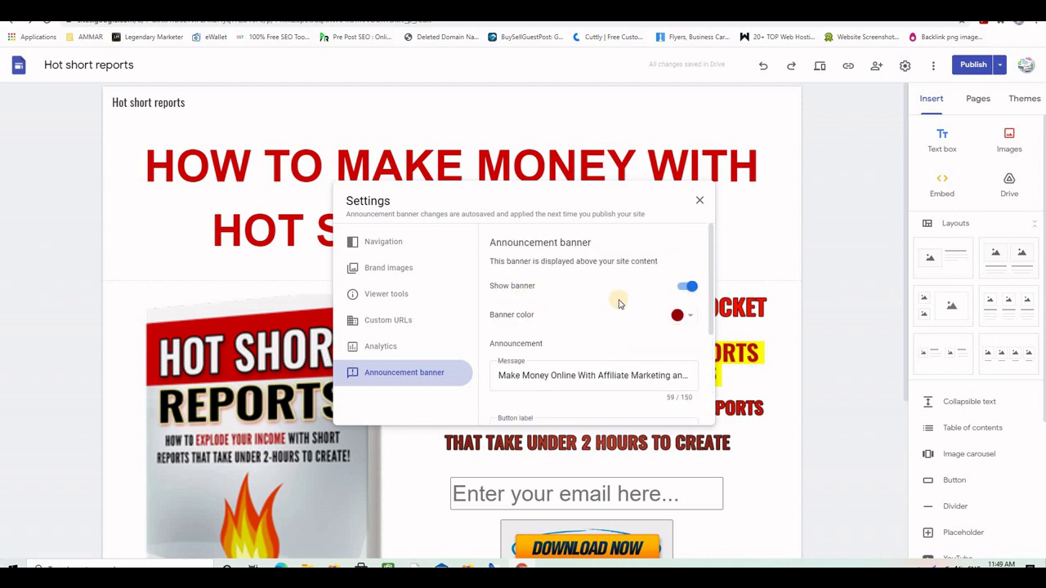
{"action": "left_click", "coordinate": [685, 317]}
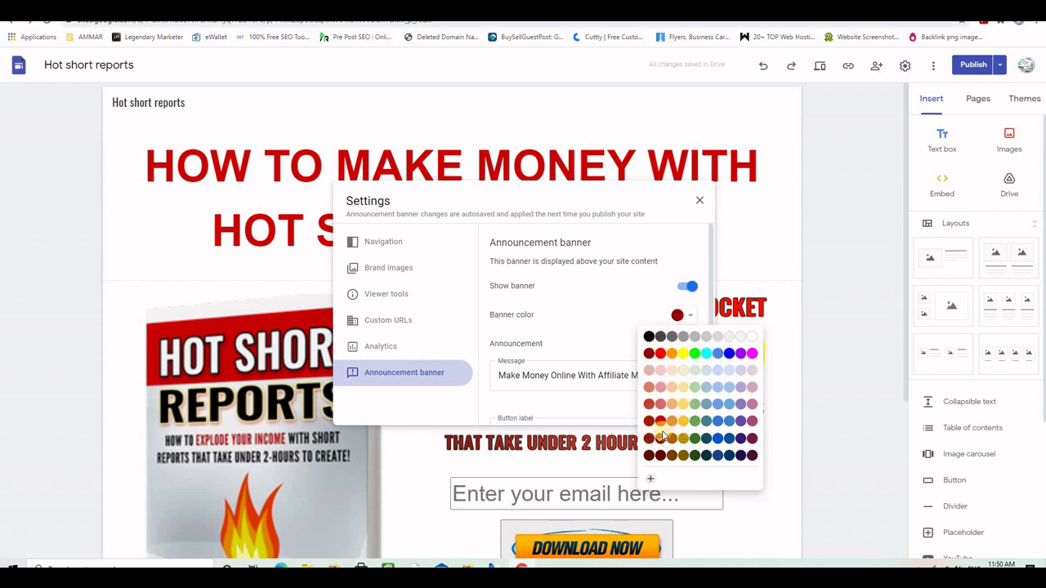
{"action": "left_click", "coordinate": [659, 421]}
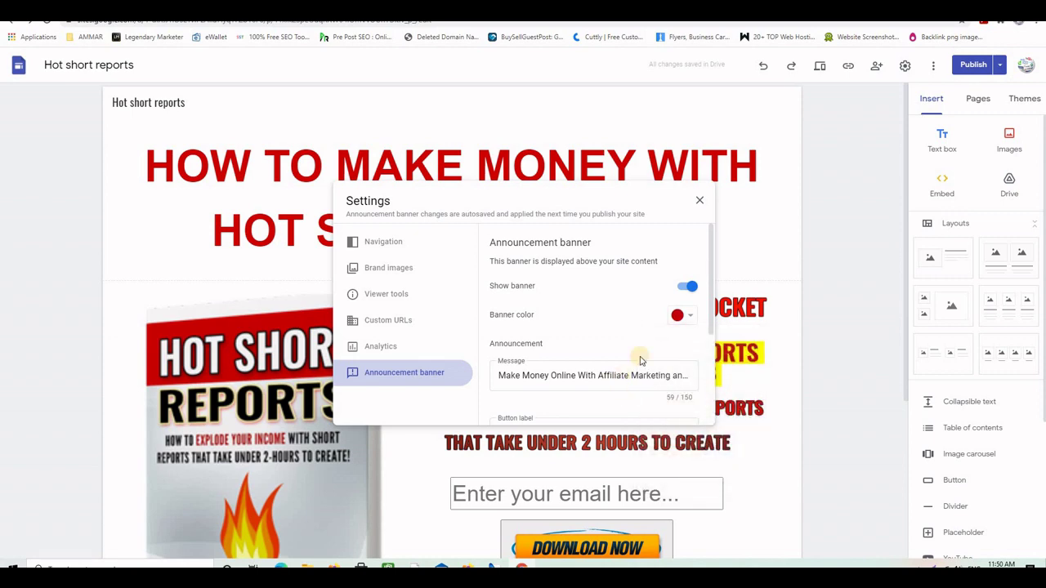
{"action": "left_click", "coordinate": [926, 212]}
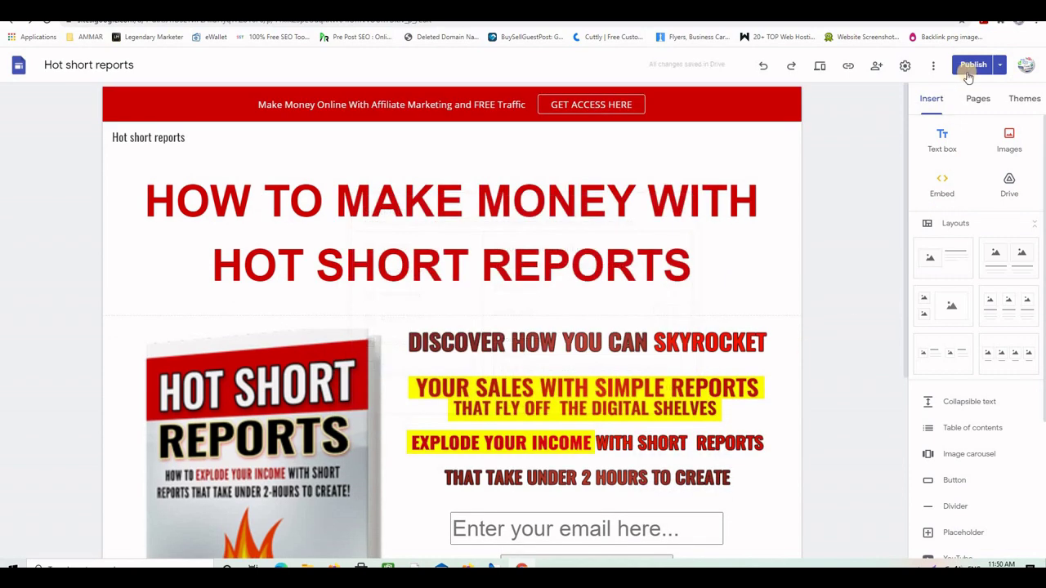
Publish the site with the added announcement banner and open the published version
{"action": "left_click", "coordinate": [973, 65]}
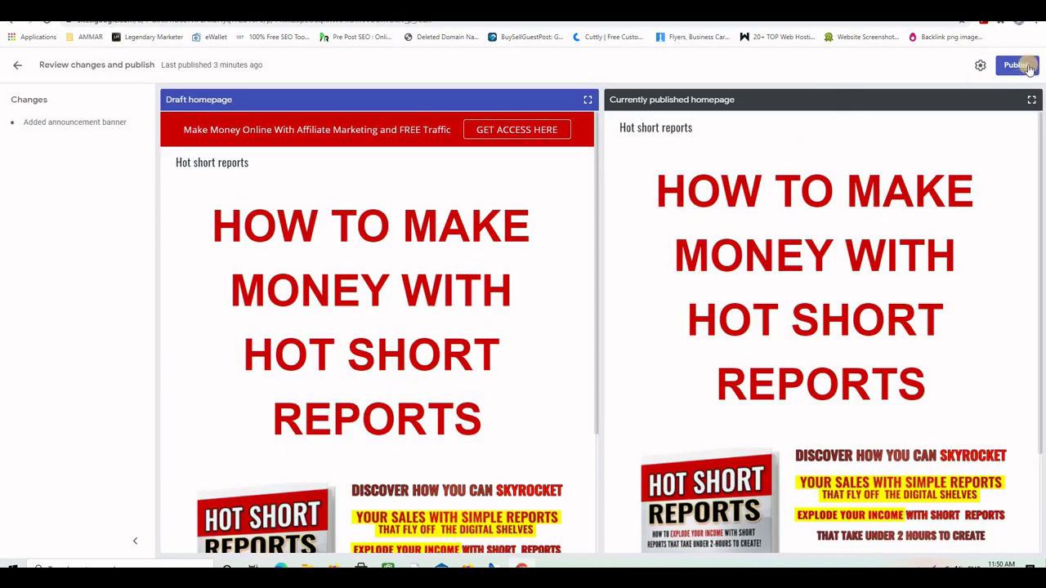
{"action": "left_click", "coordinate": [1033, 70]}
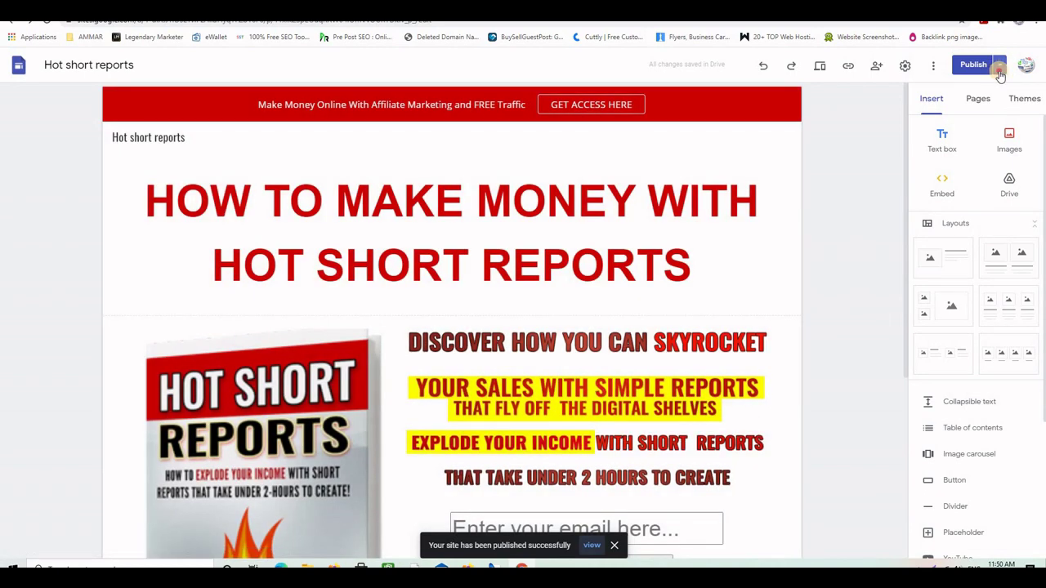
{"action": "left_click", "coordinate": [1000, 74]}
{"action": "left_click", "coordinate": [889, 126]}
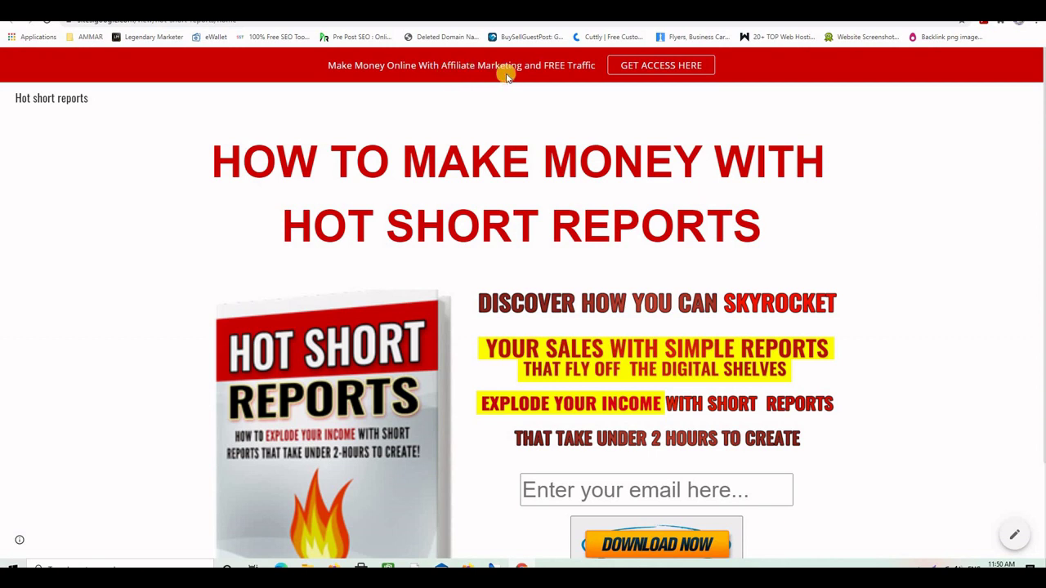
Test the banner's GET ACCESS HERE link, look over the YouTube channel it opens, and return to check the published page down to the download button
{"action": "left_click", "coordinate": [680, 68]}
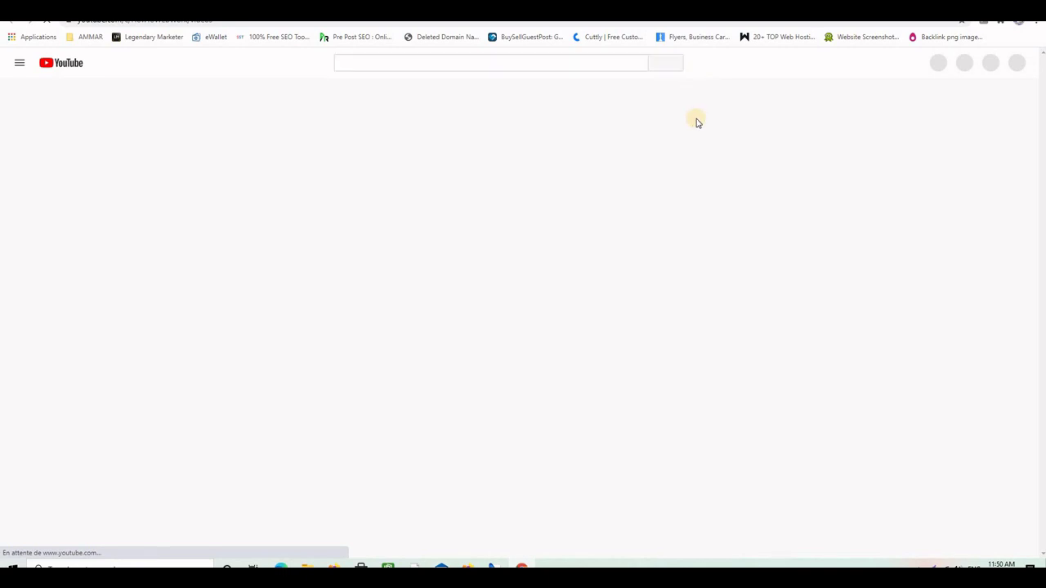
{"action": "scroll", "coordinate": [572, 334], "scroll_direction": "down", "scroll_amount": 3}
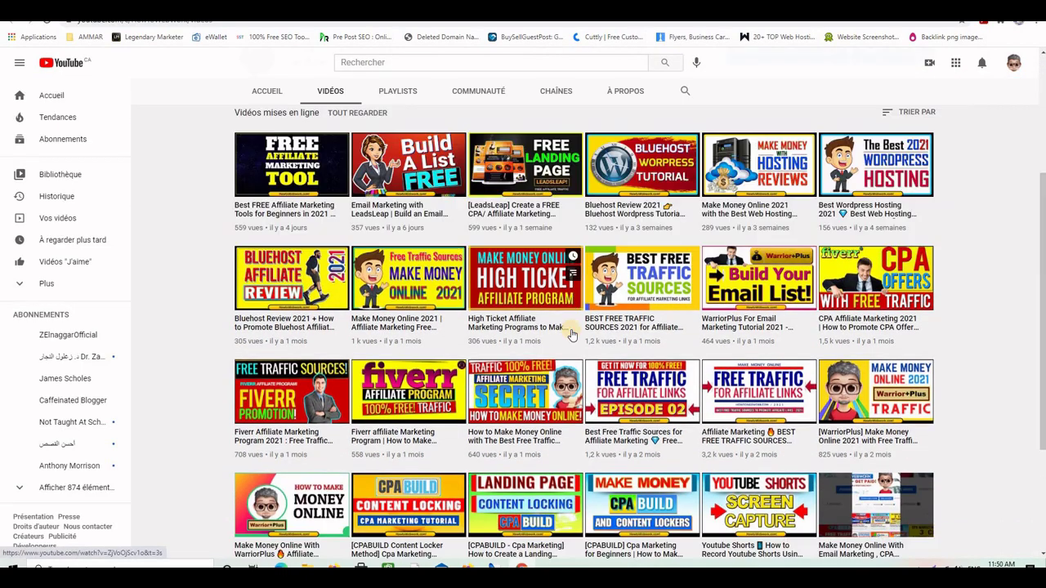
{"action": "scroll", "coordinate": [572, 334], "scroll_direction": "down", "scroll_amount": 2}
{"action": "scroll", "coordinate": [531, 286], "scroll_direction": "up", "scroll_amount": 5}
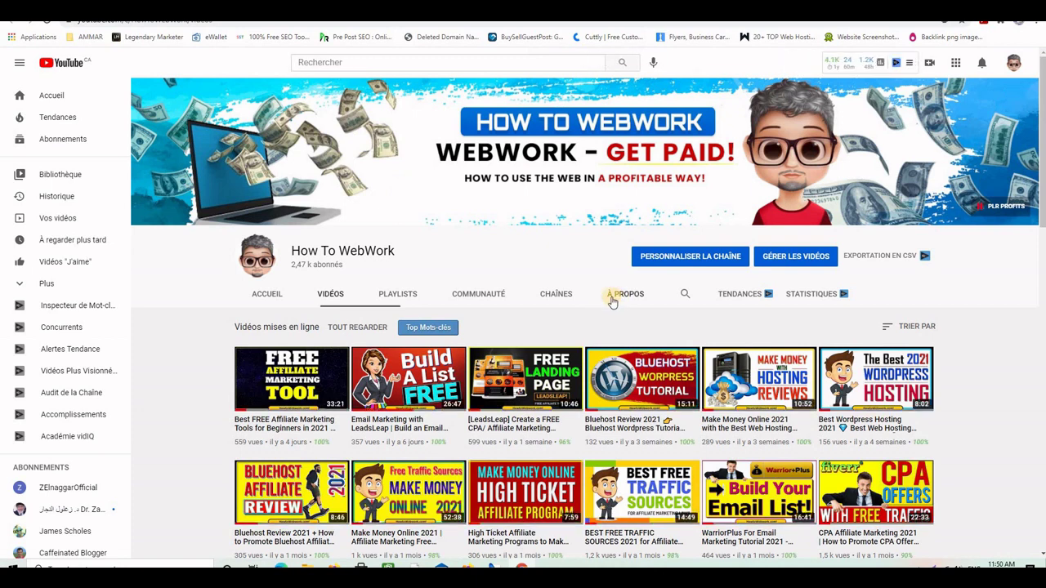
{"action": "left_click", "coordinate": [638, 6]}
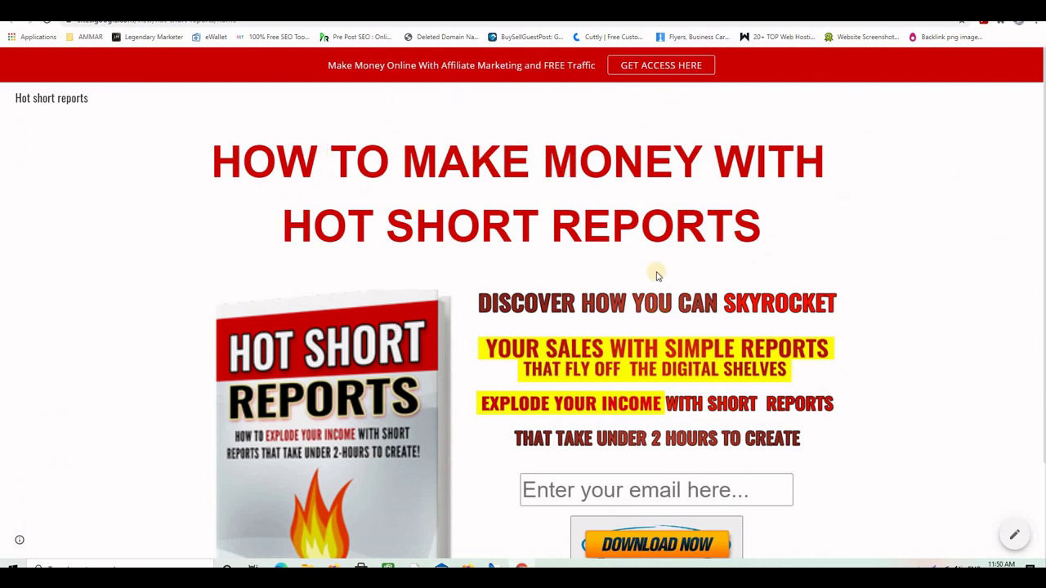
{"action": "scroll", "coordinate": [902, 308], "scroll_direction": "down", "scroll_amount": 1}
{"action": "scroll", "coordinate": [902, 308], "scroll_direction": "down", "scroll_amount": 2}
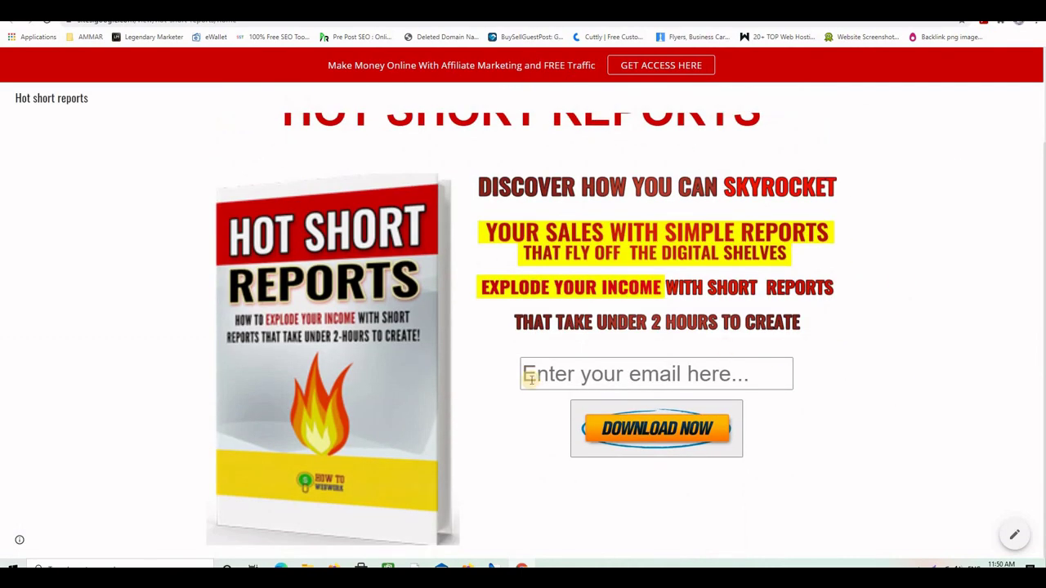